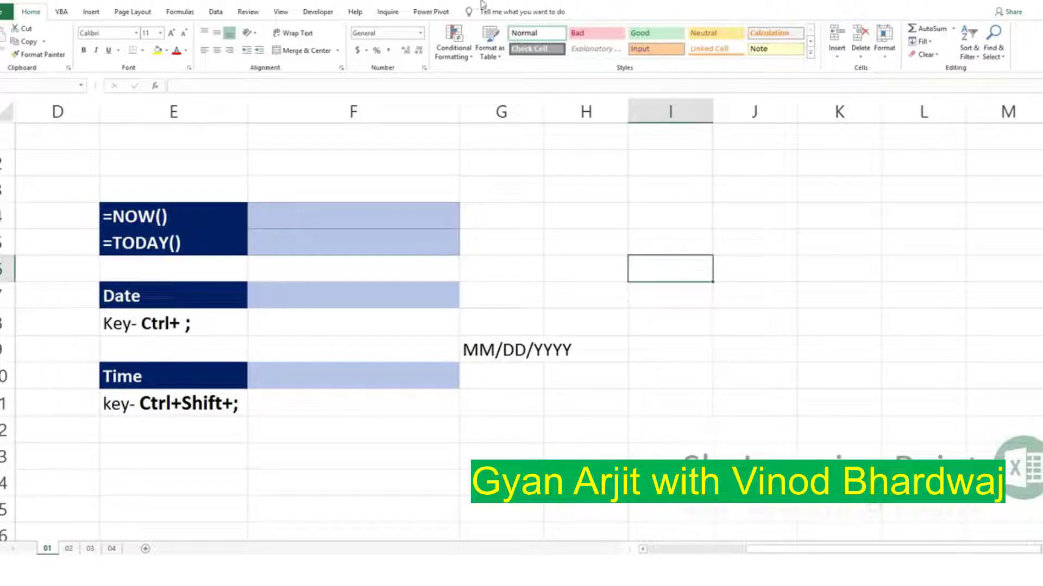
# Look over the =NOW() cells on sheet 01 and the WEEKDAY, DAY and MONTH headings on sheet 02
pyautogui.click(442, 209)
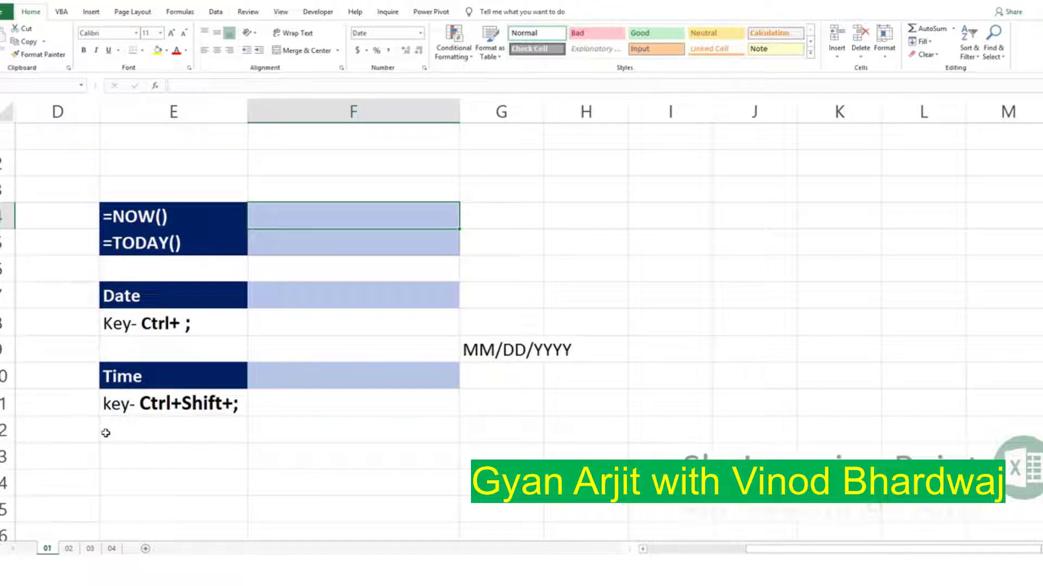
pyautogui.press('Left')
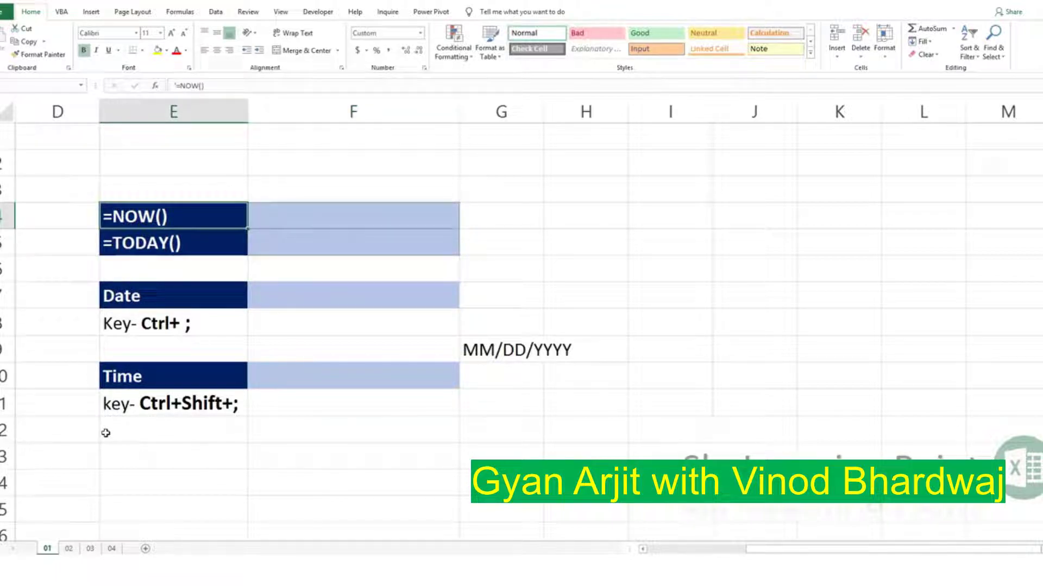
pyautogui.hotkey('ctrl', 'pagedown')
pyautogui.click(189, 202)
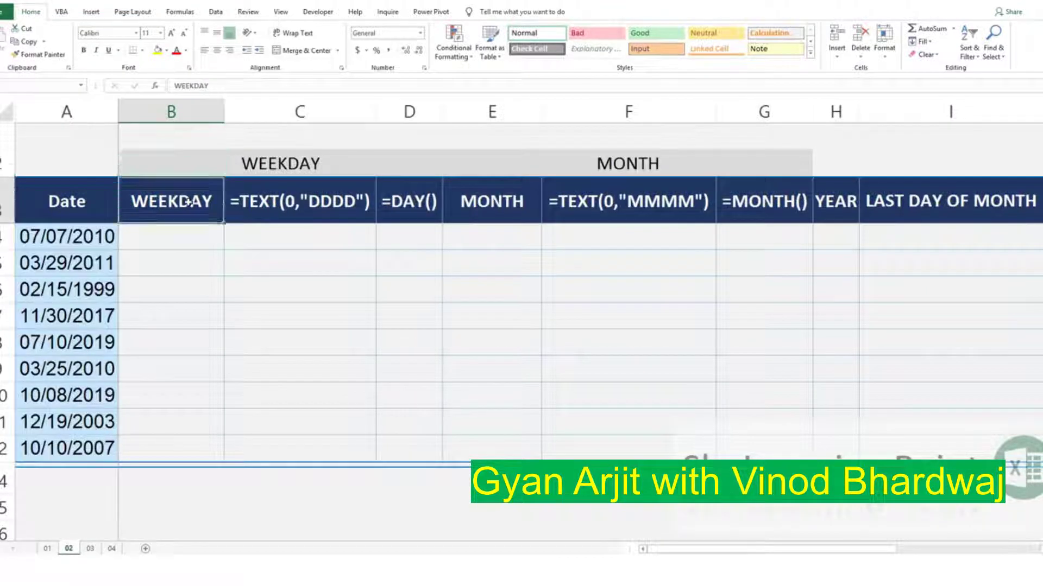
pyautogui.press('Right')
pyautogui.press('Right')
pyautogui.press('Right')
pyautogui.press('Left')
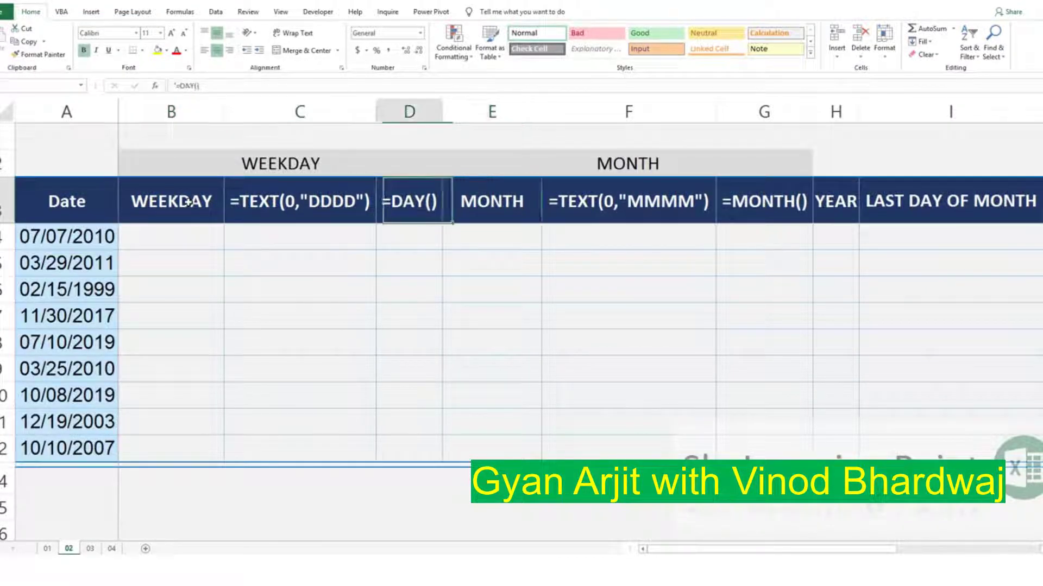
pyautogui.press('Right')
pyautogui.press('Right')
pyautogui.press('Right')
pyautogui.press('Right')
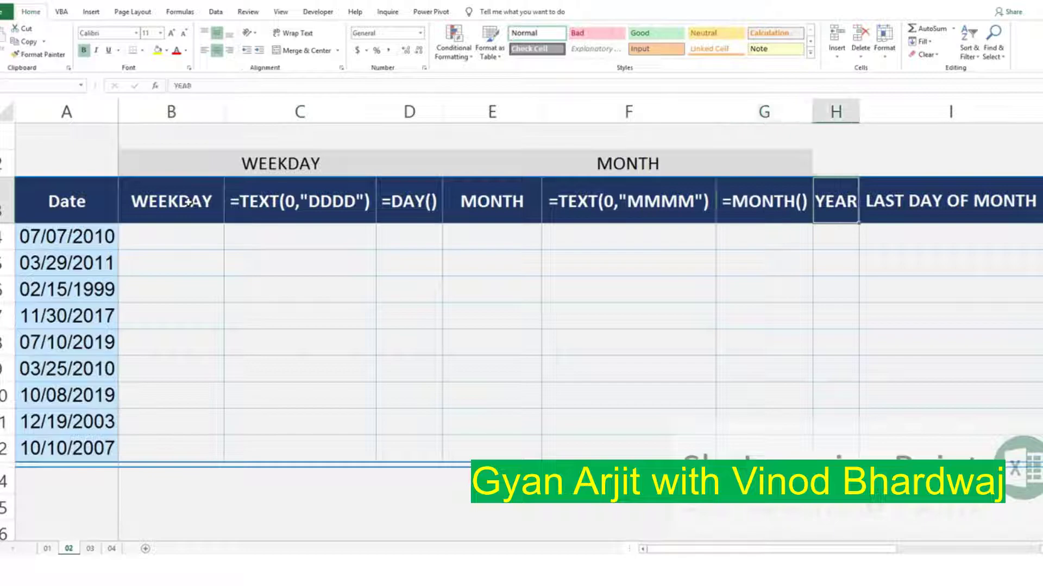
pyautogui.press('Right')
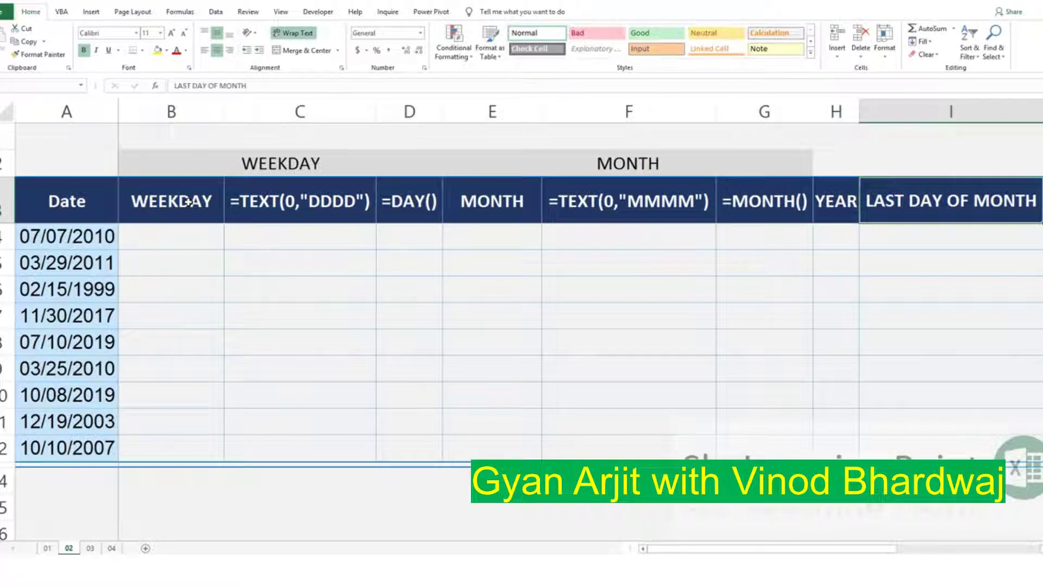
# Begin an EOMONTH formula in cell I2 on the weekday and month sheet
pyautogui.press('Up')
pyautogui.write('=')
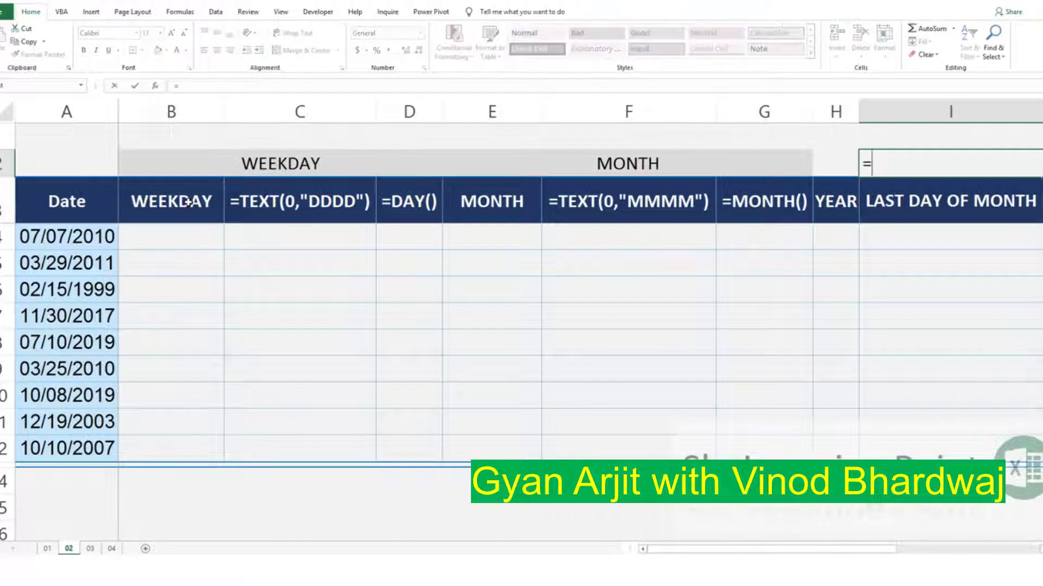
pyautogui.write('Eo')
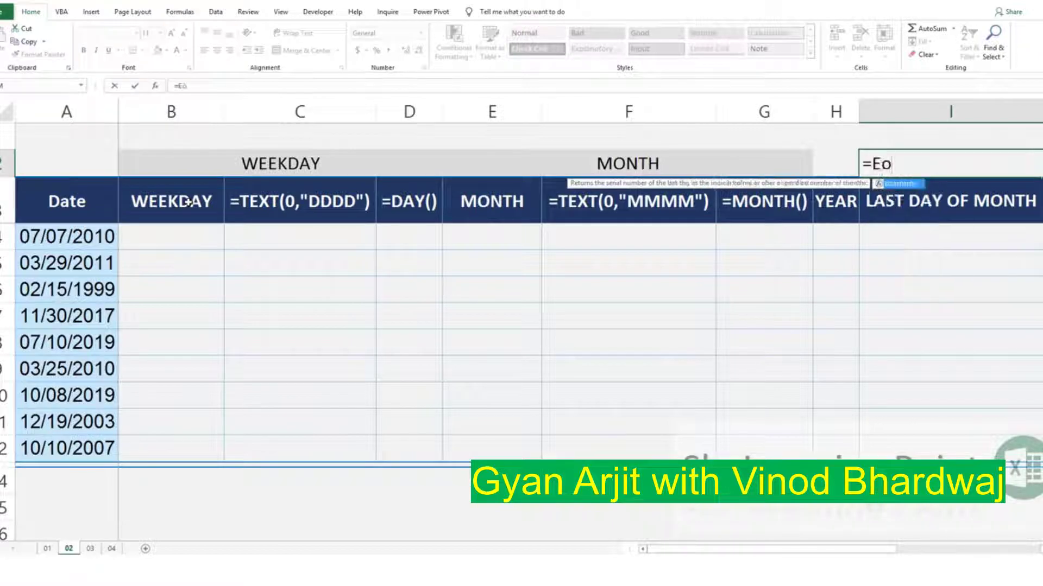
pyautogui.press('Tab')
pyautogui.click(153, 85)
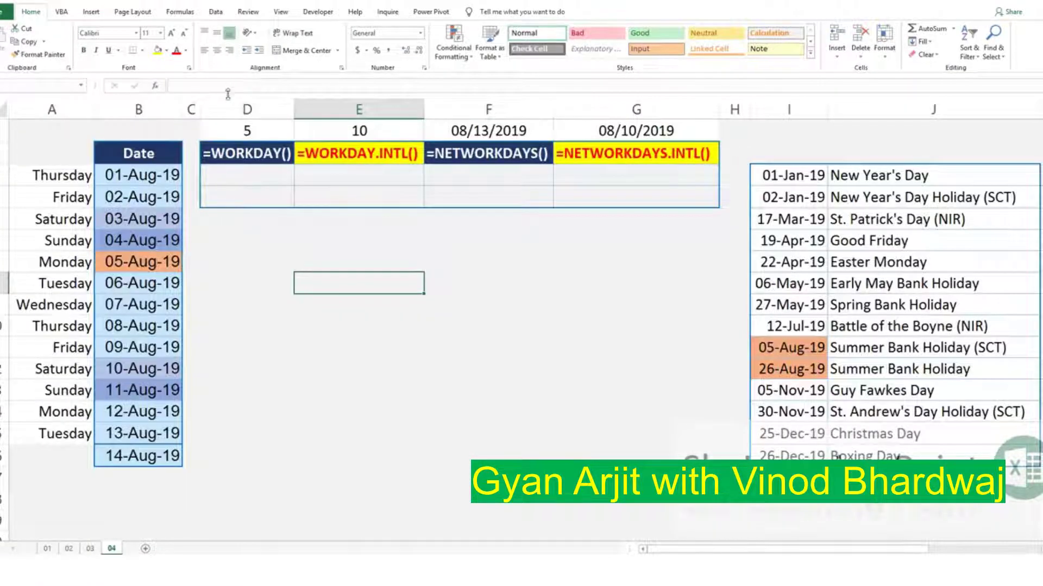
# Review the WORKDAY, WORKDAY.INTL, NETWORKDAYS and NETWORKDAYS.INTL headings on sheet 04, then return to sheet 01
pyautogui.click(253, 155)
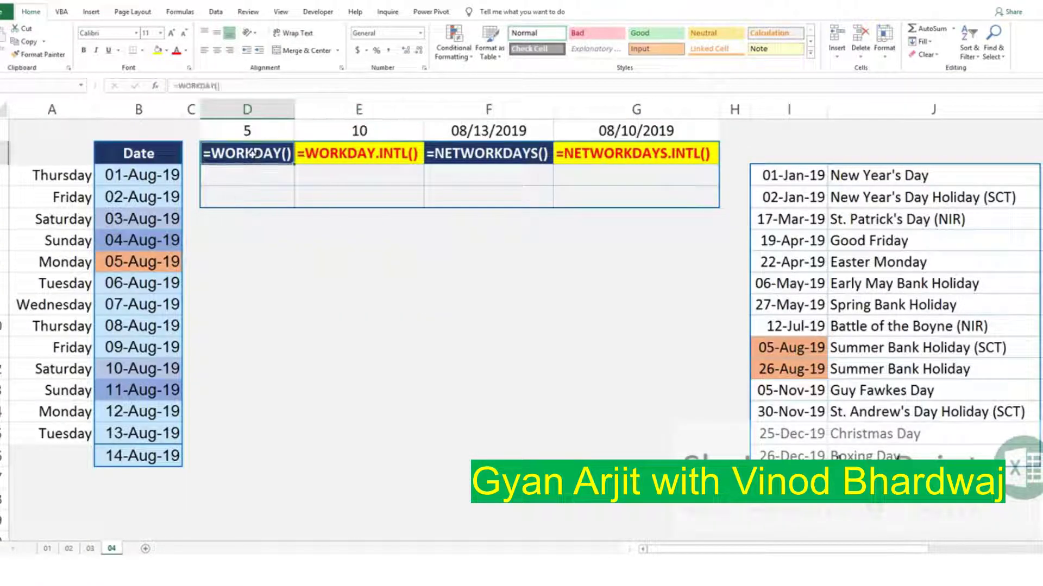
pyautogui.click(369, 159)
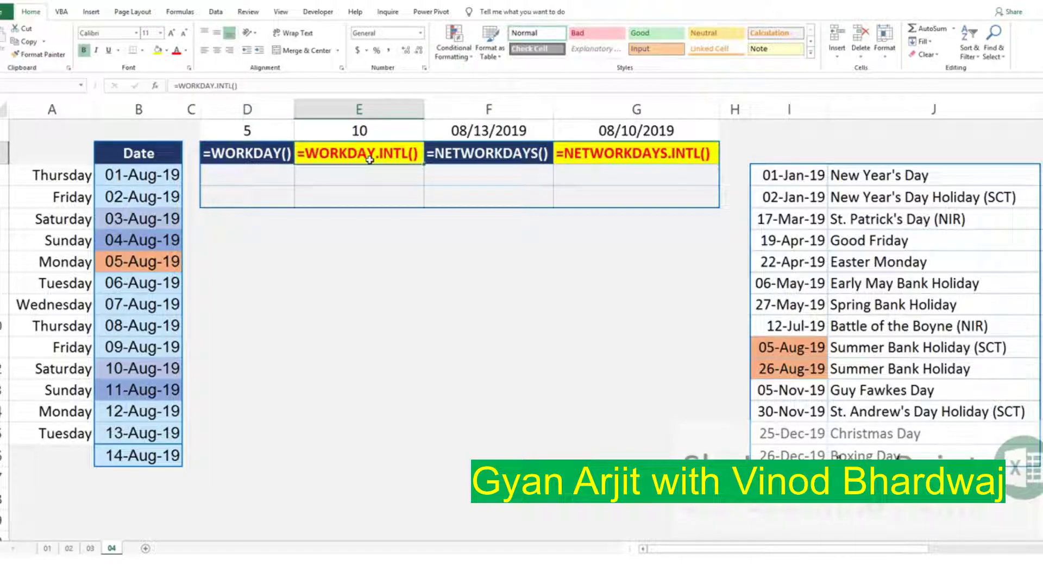
pyautogui.click(503, 152)
pyautogui.click(599, 154)
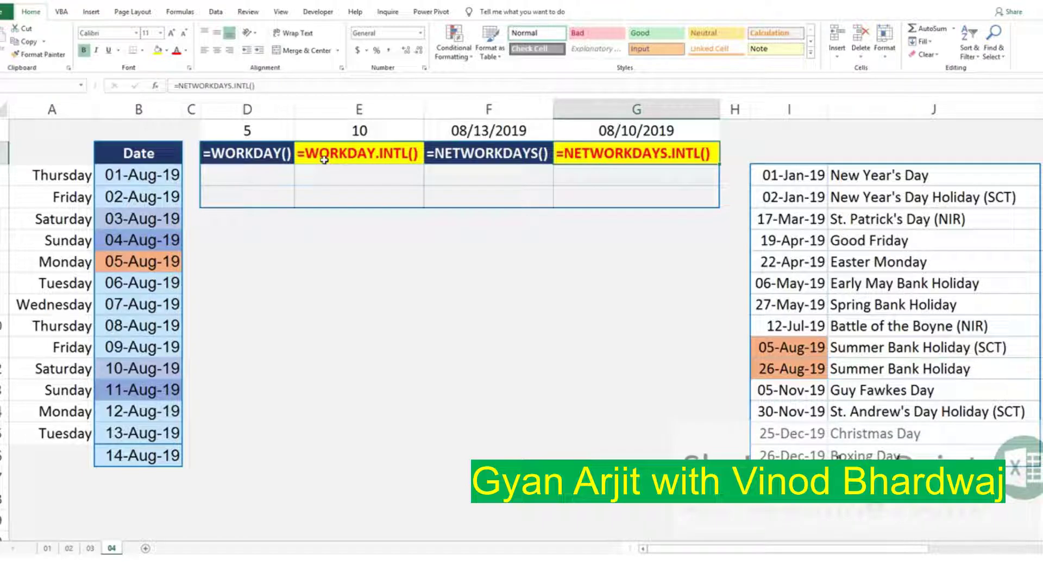
pyautogui.hotkey('ctrl', 'pageup')
pyautogui.hotkey('ctrl', 'pageup')
pyautogui.hotkey('ctrl', 'pageup')
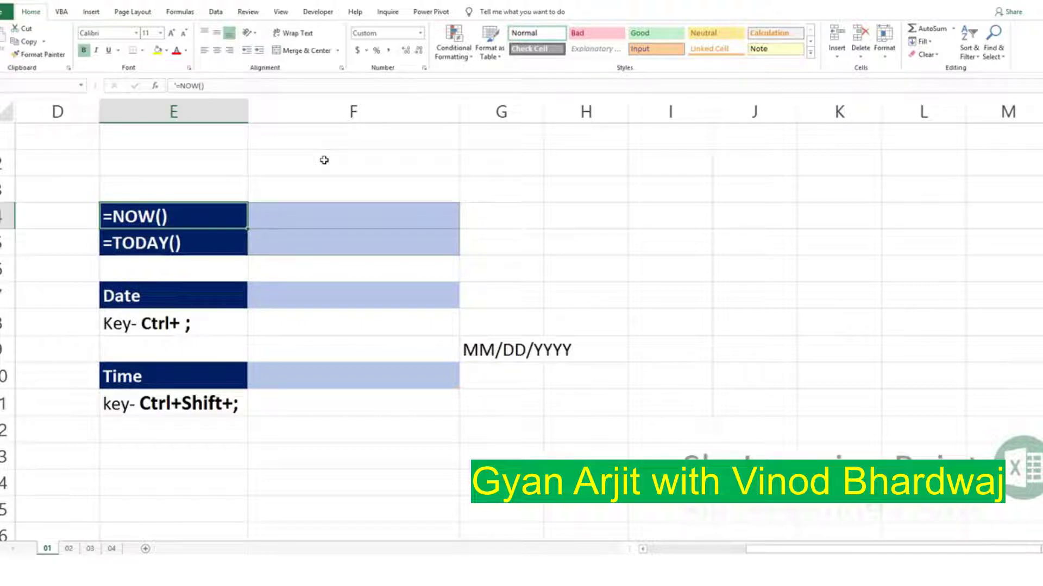
# Select the Date value cell F7 and the MM/DD/YYYY note in G9, then bring up Control Panel
pyautogui.click(383, 301)
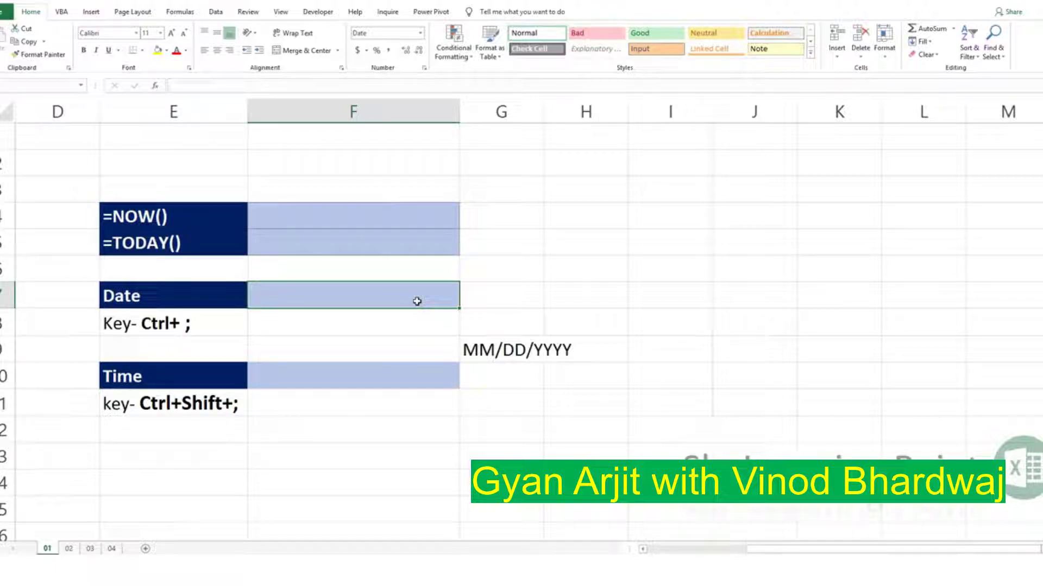
pyautogui.click(486, 359)
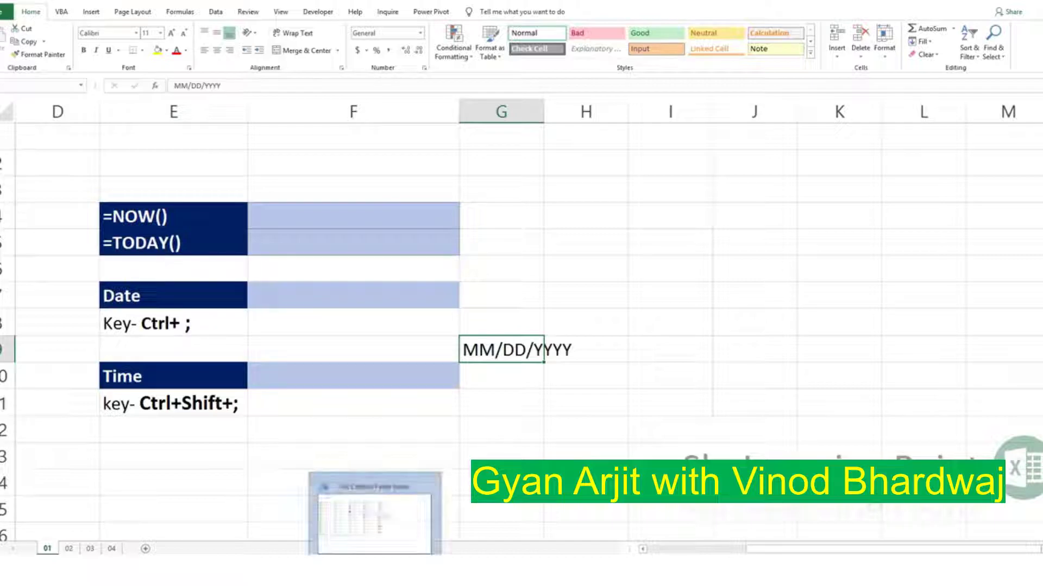
pyautogui.click(450, 510)
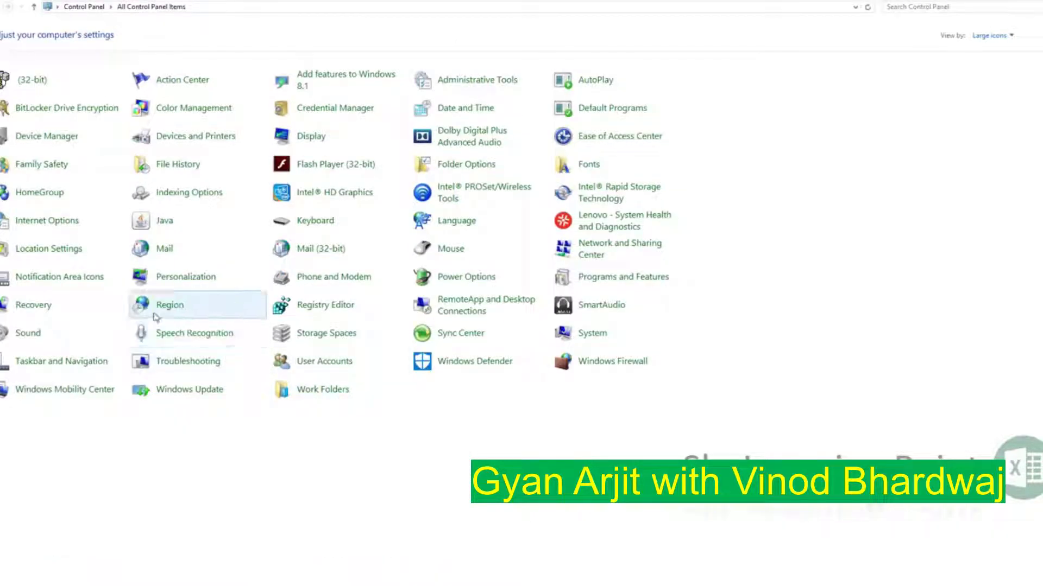
# In Region settings, confirm English (United States) format and the MM/dd/yyyy short date
pyautogui.click(159, 315)
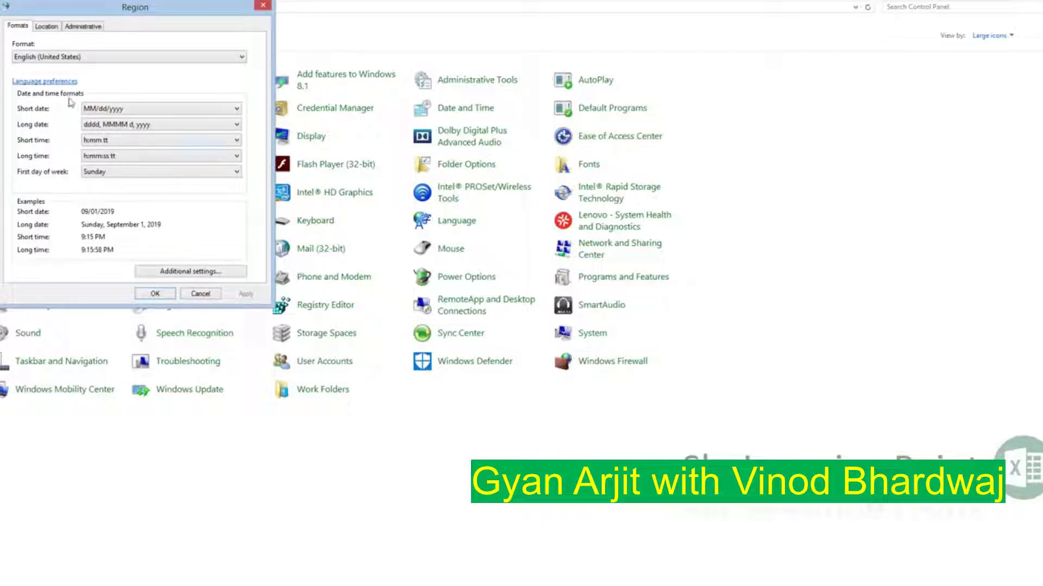
pyautogui.click(45, 58)
pyautogui.click(44, 64)
pyautogui.click(147, 110)
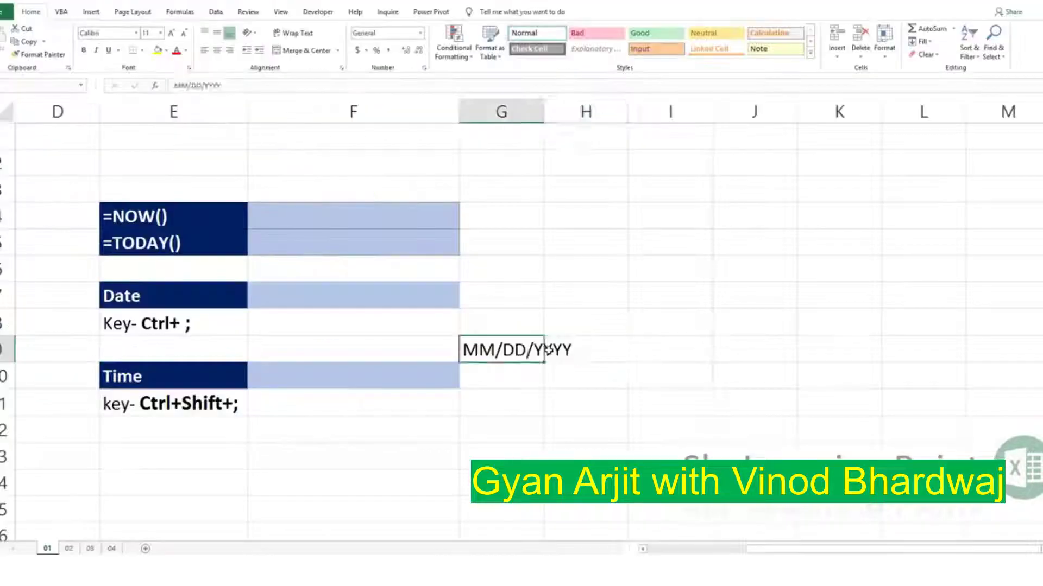
# Enter the date 09/01/2019 in cell F7 beside the Date label
pyautogui.click(522, 349)
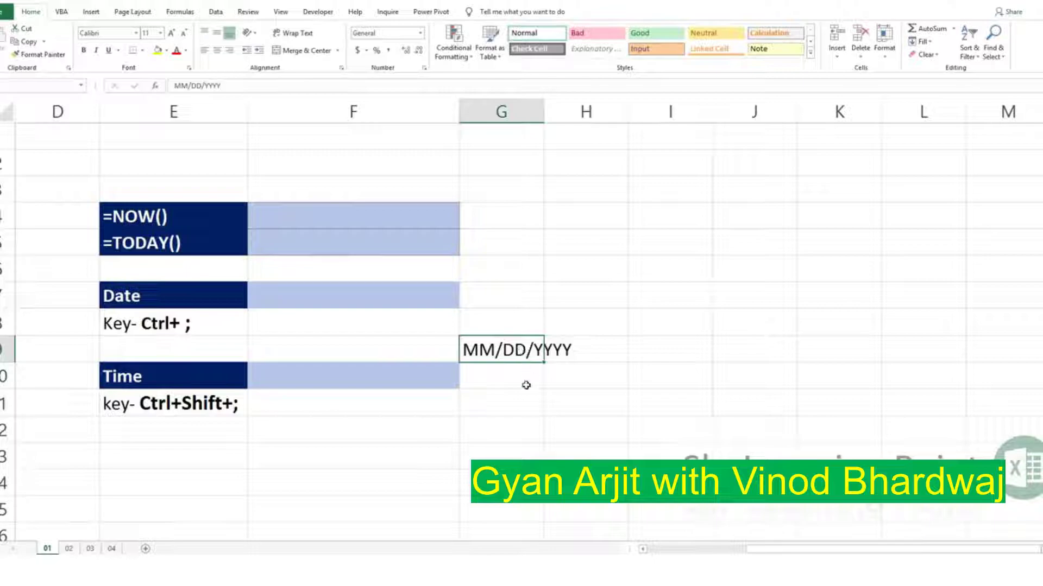
pyautogui.click(366, 325)
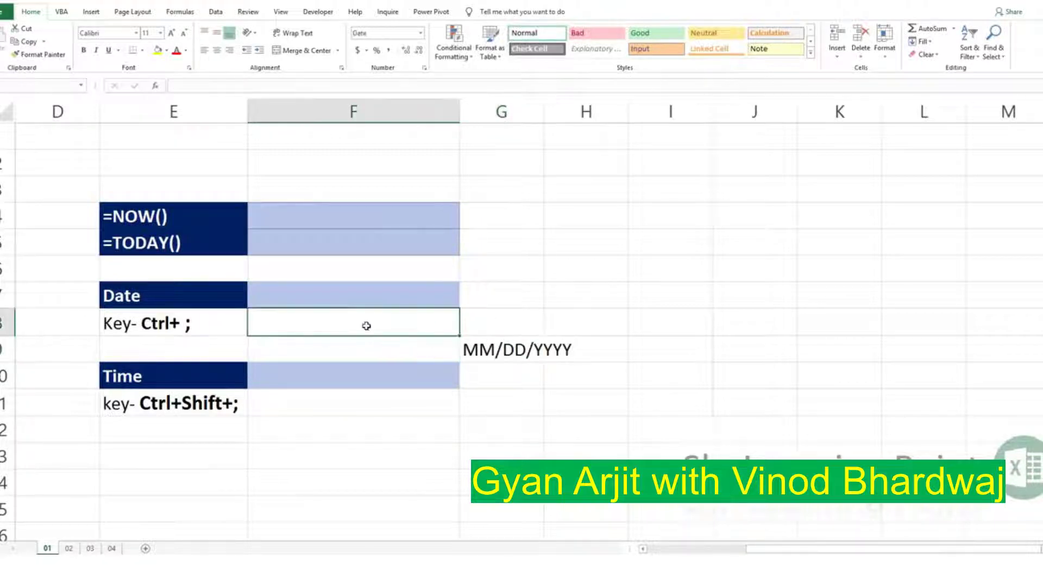
pyautogui.click(354, 294)
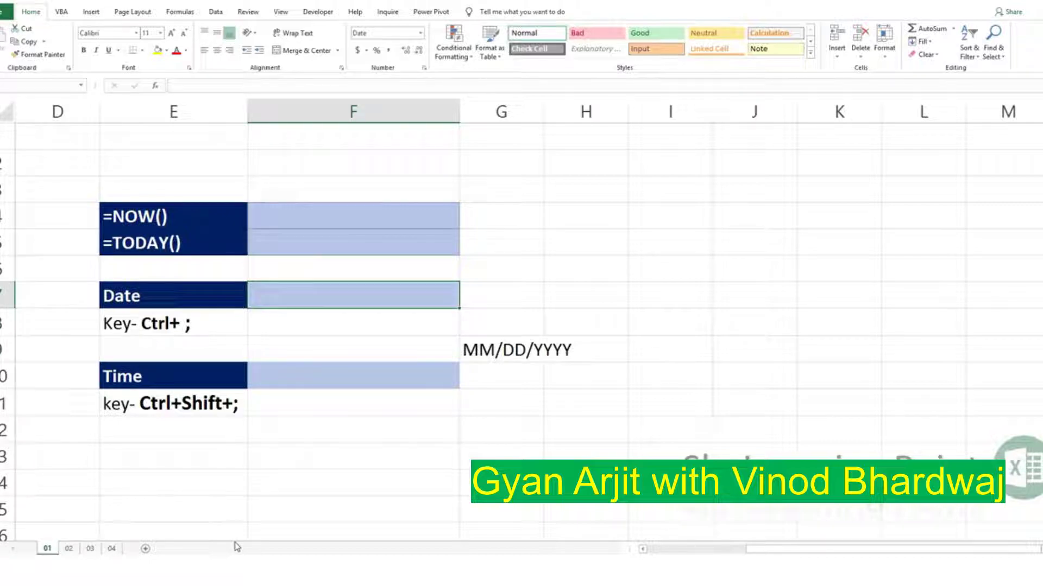
pyautogui.write('0')
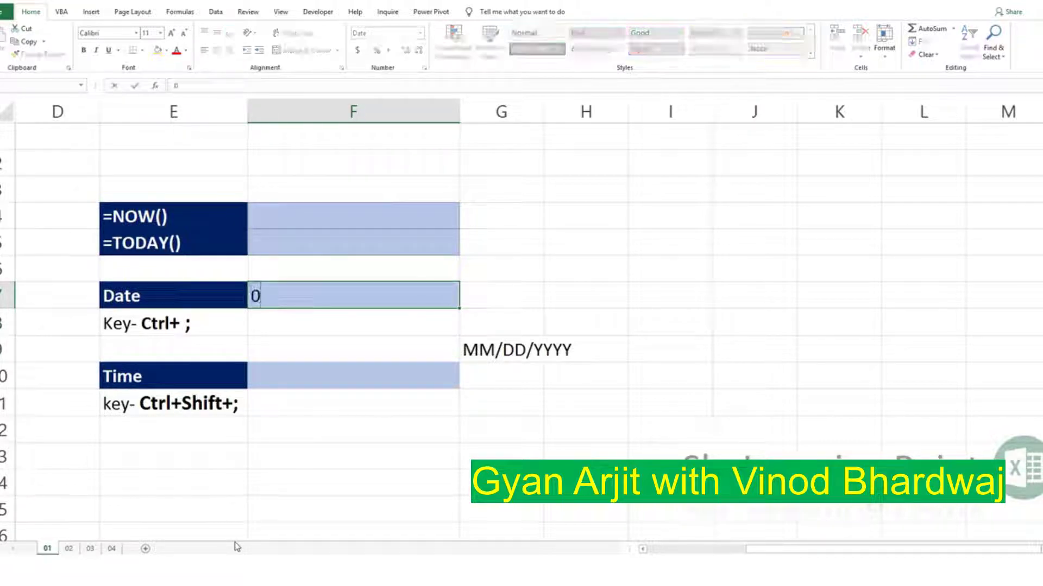
pyautogui.write('9/01/20')
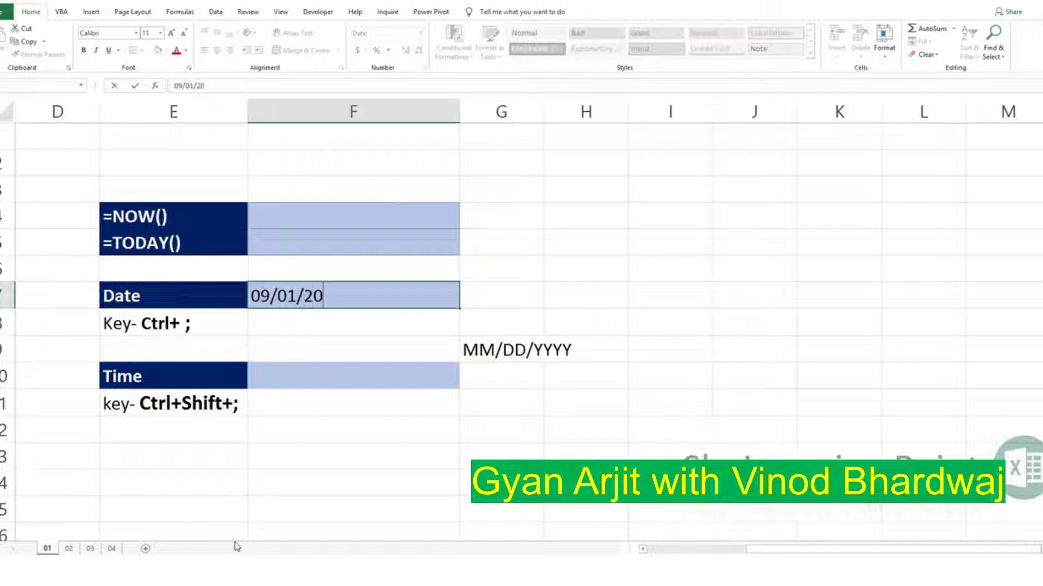
pyautogui.write('19')
pyautogui.press('Return')
pyautogui.press('Up')
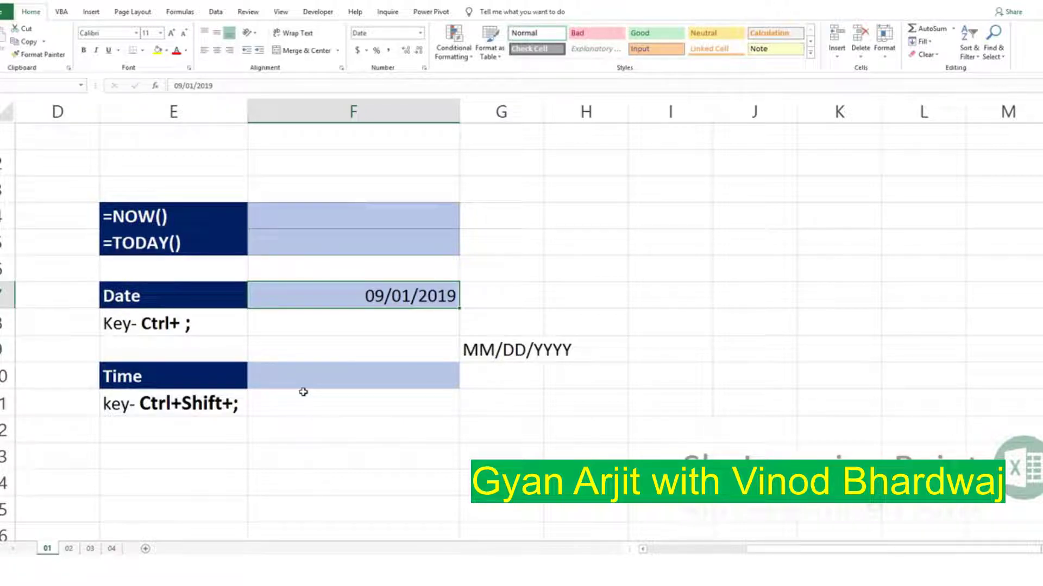
# Insert today's date 09/01/2019 into F8 and the current time 9:16 PM into F11
pyautogui.click(350, 322)
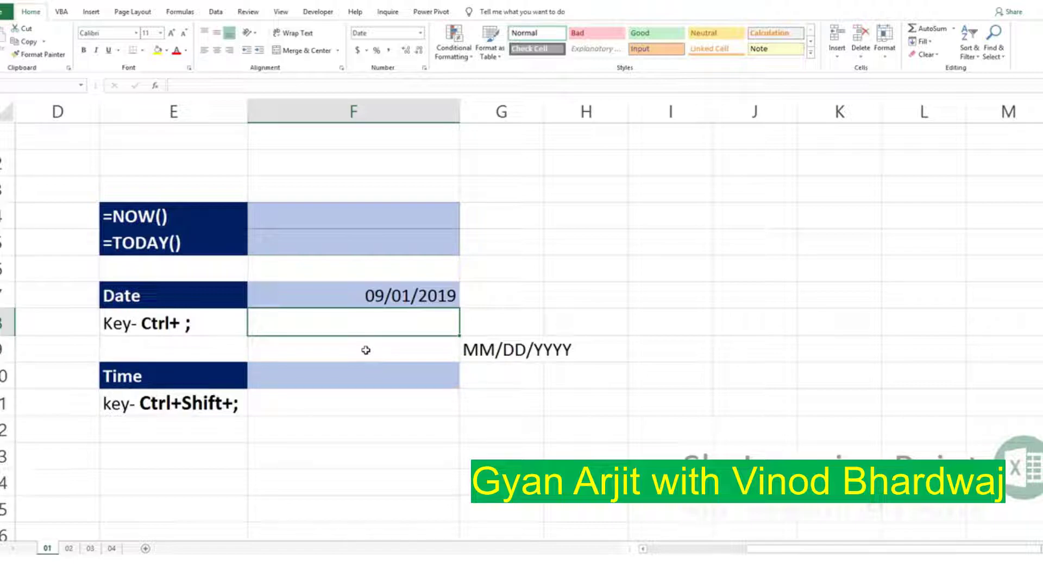
pyautogui.hotkey('ctrl', ';')
pyautogui.hotkey('ctrl', 'Return')
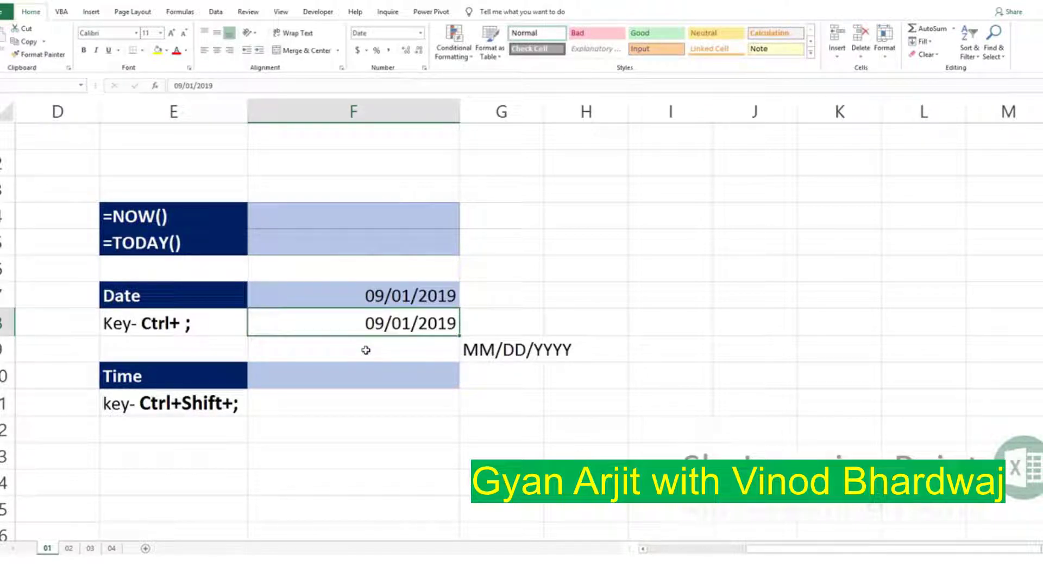
pyautogui.click(355, 408)
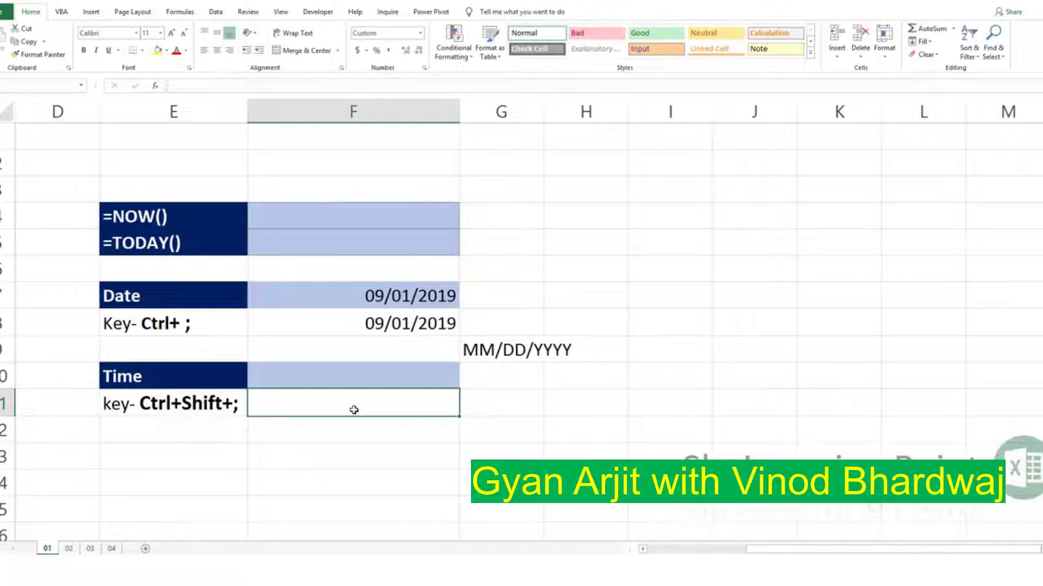
pyautogui.hotkey('ctrl', 'shift', ';')
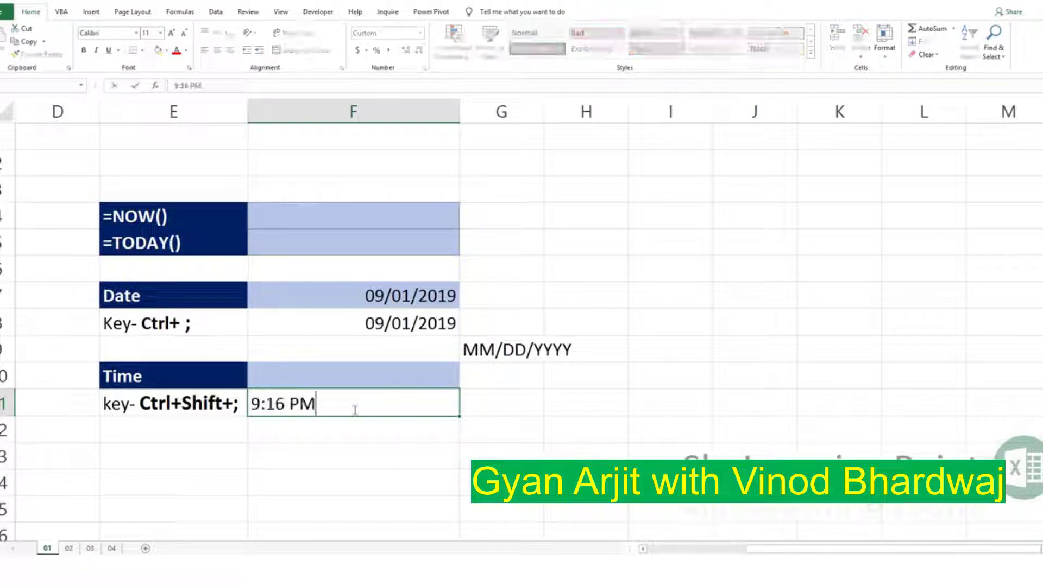
pyautogui.hotkey('ctrl', 'Return')
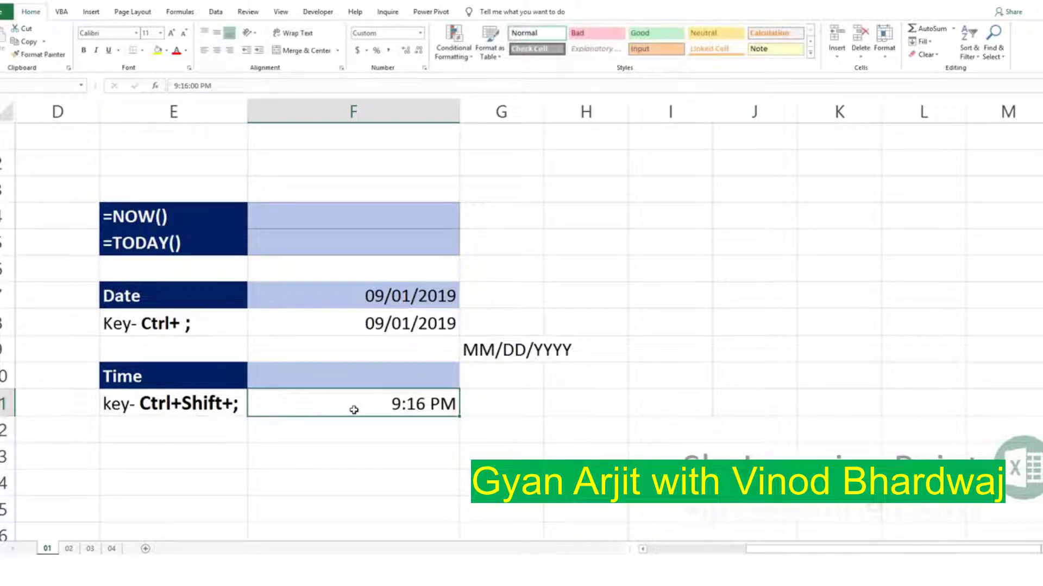
pyautogui.click(402, 314)
pyautogui.click(403, 399)
pyautogui.click(380, 212)
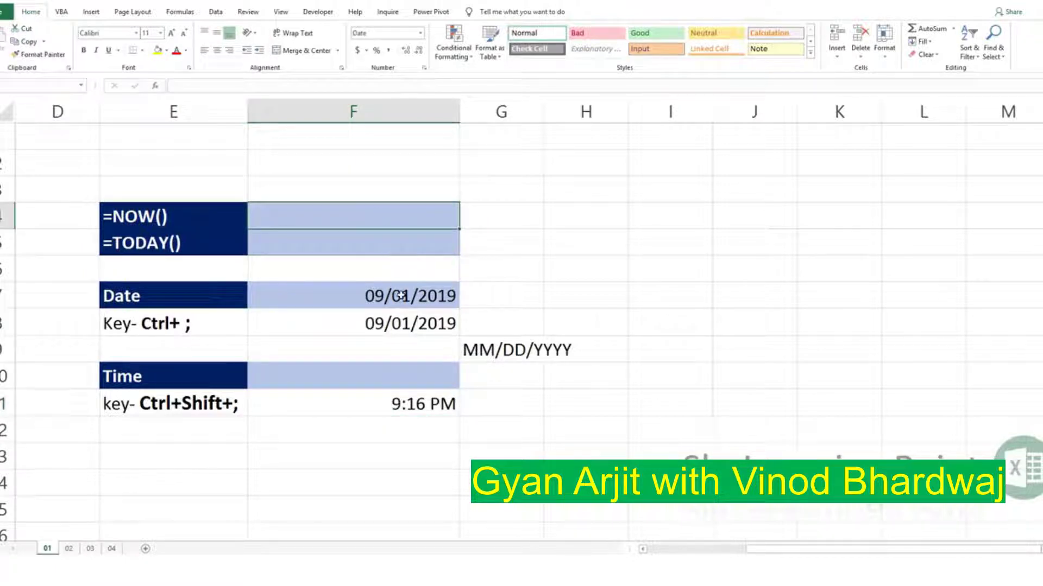
# Enter =NOW() in F4, showing 9/1/19 9:17 PM, and widen column G
pyautogui.write('=no')
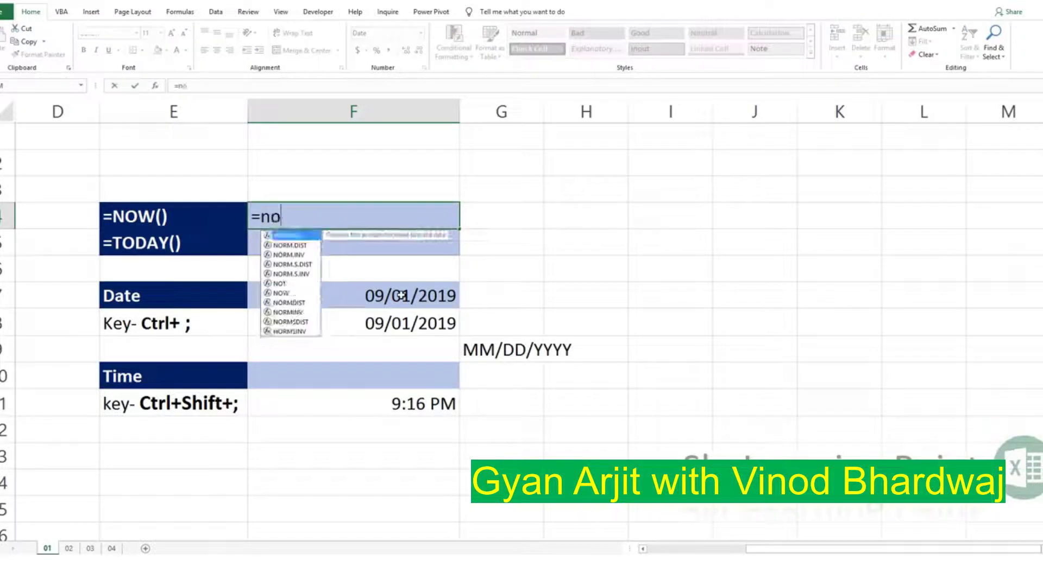
pyautogui.write('w')
pyautogui.press('Tab')
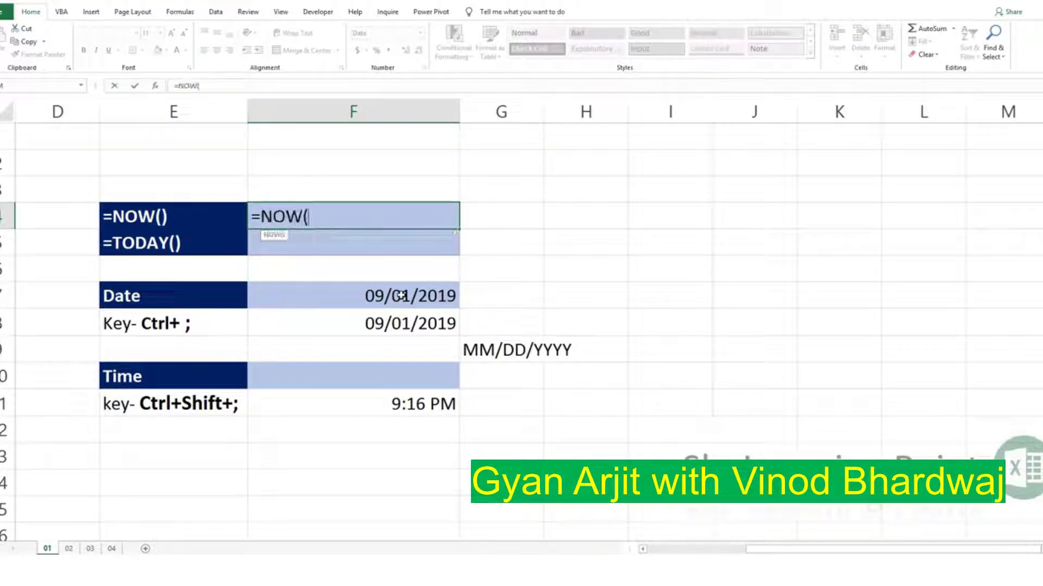
pyautogui.write(')')
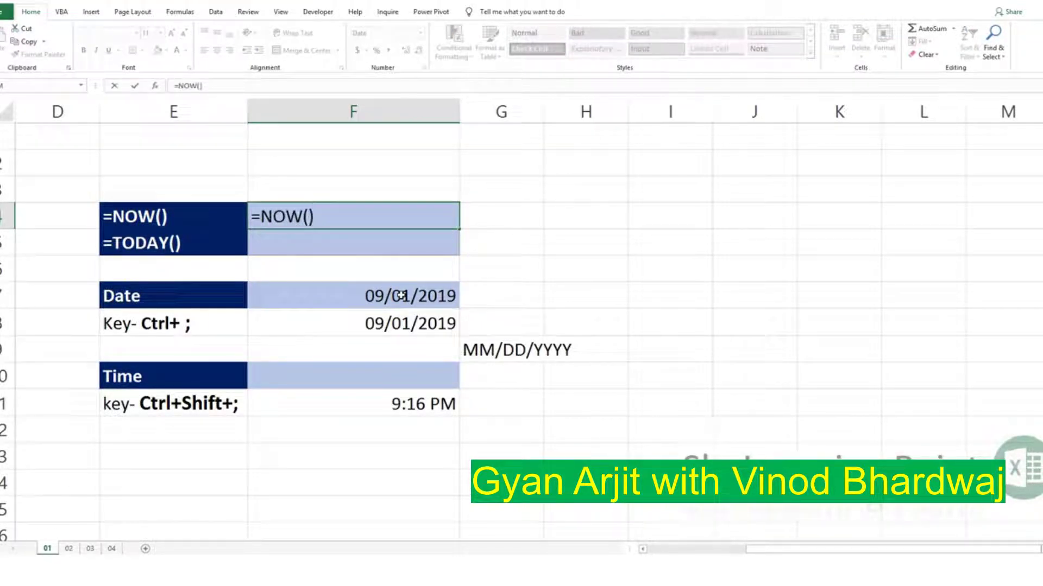
pyautogui.hotkey('ctrl', 'Return')
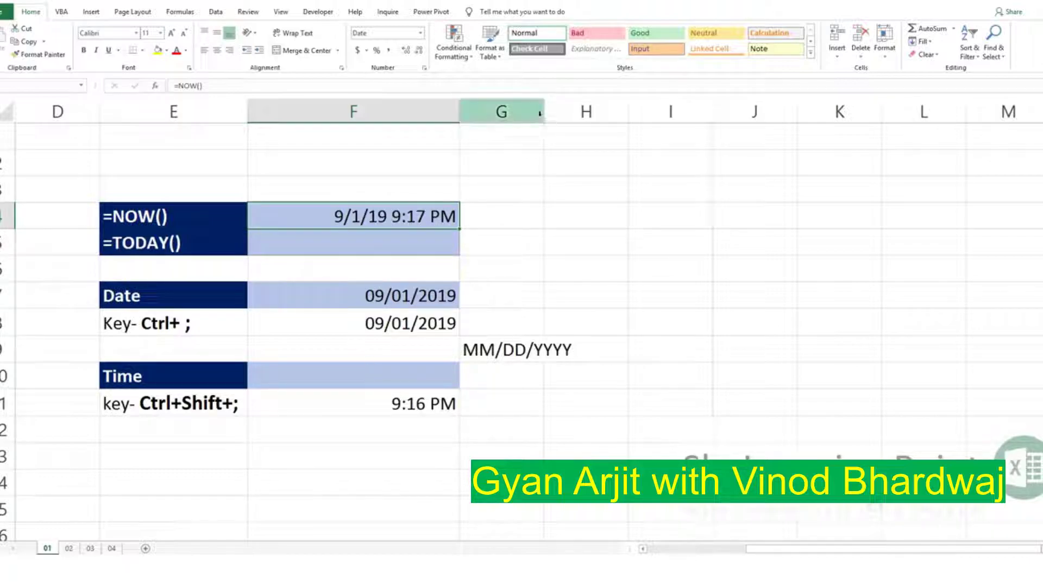
pyautogui.moveTo(544, 111); pyautogui.dragTo(763, 158)
pyautogui.click(583, 217)
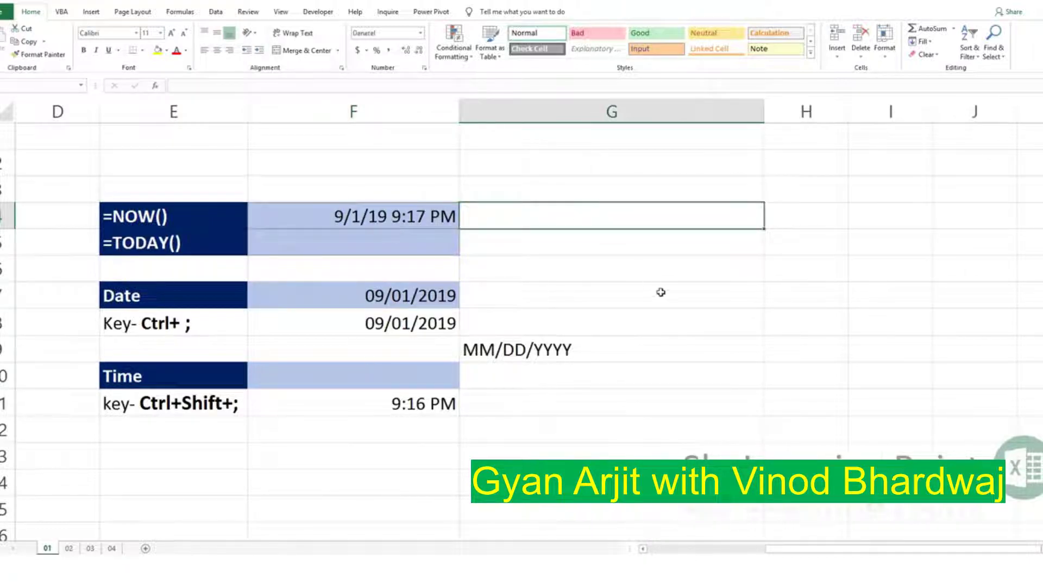
# Stamp G4 with the fixed date and time 09/01/2019 21:17 and compare it with F4's NOW formula
pyautogui.hotkey('ctrl', ';')
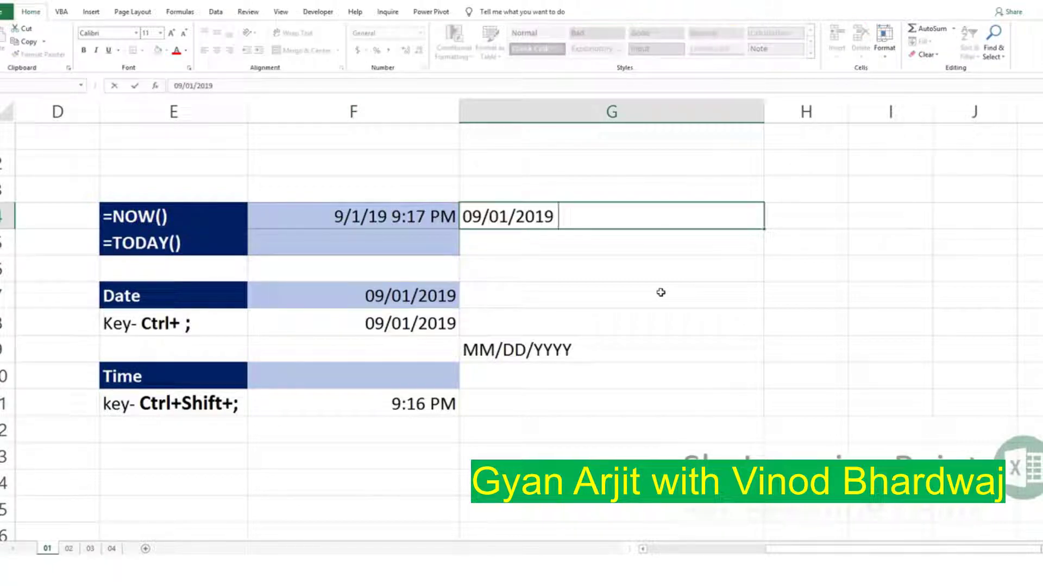
pyautogui.hotkey('ctrl', 'shift', ';')
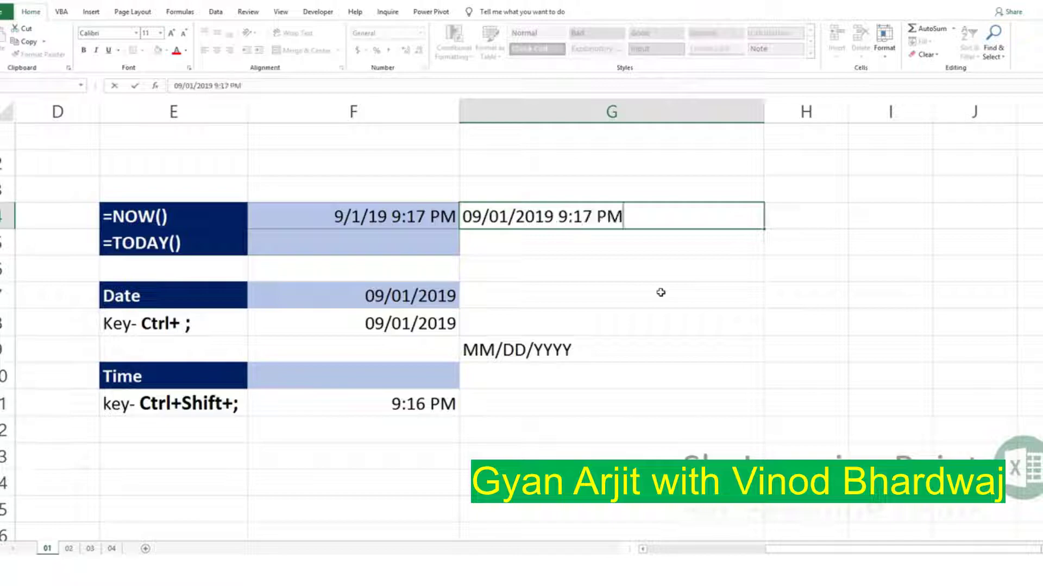
pyautogui.hotkey('ctrl', 'Return')
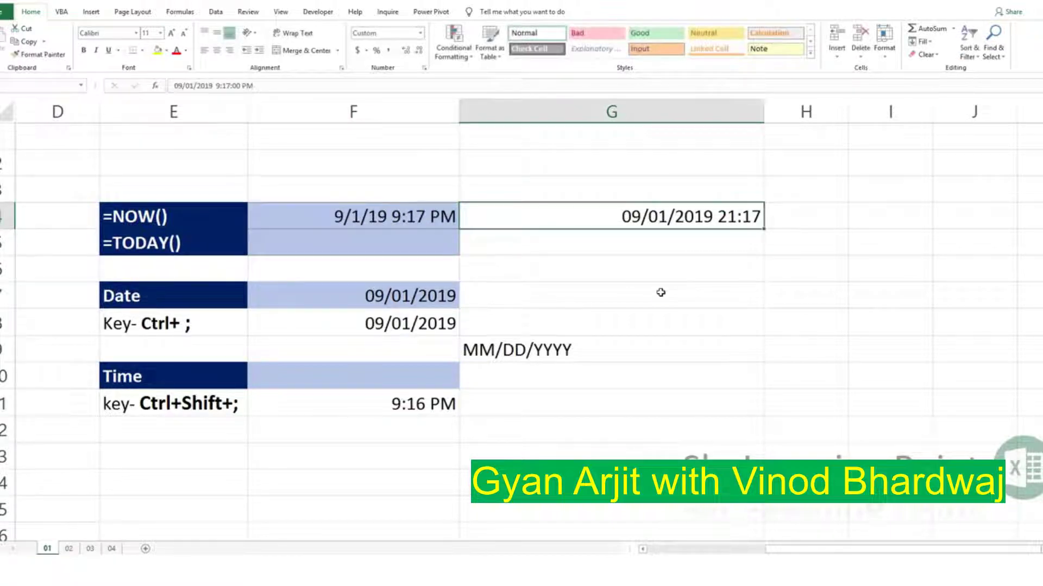
pyautogui.press('Left')
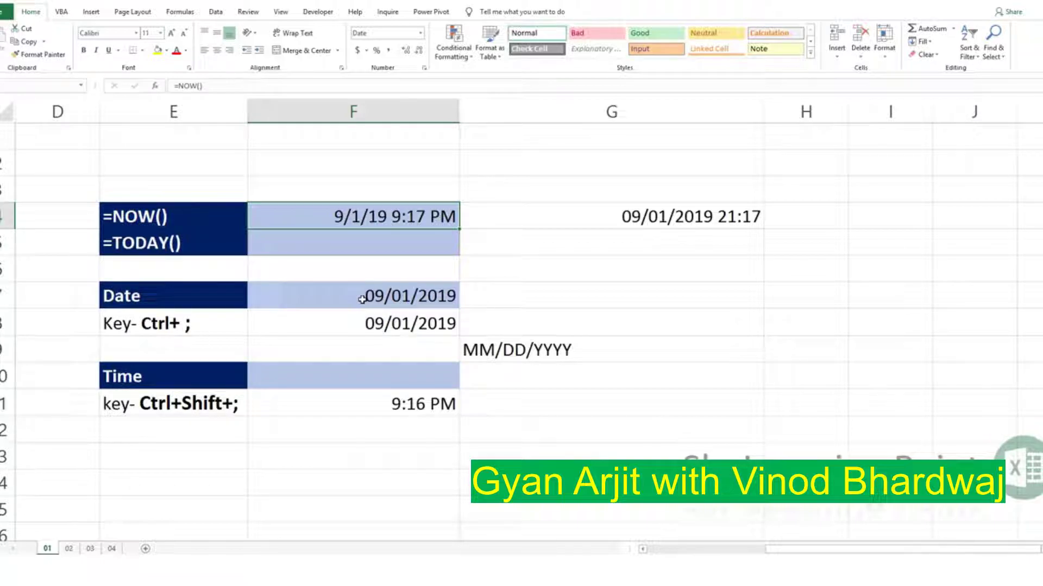
pyautogui.press('Right')
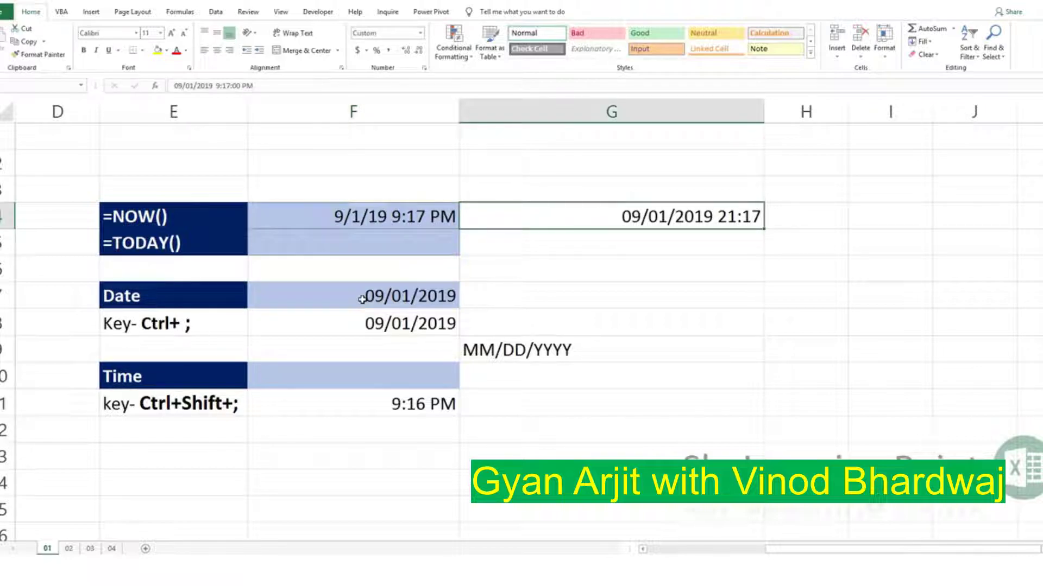
pyautogui.press('Left')
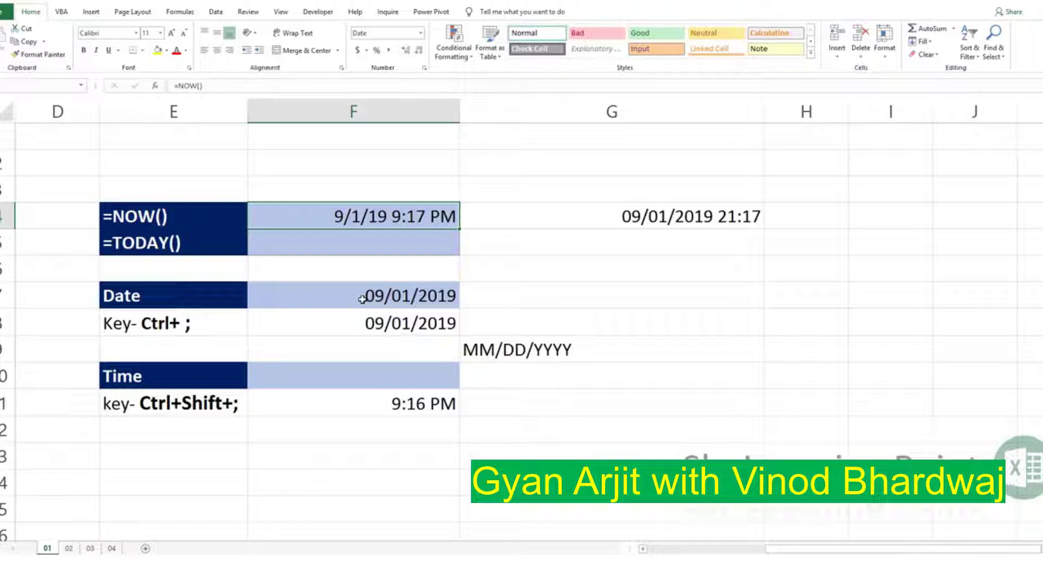
pyautogui.press('Down')
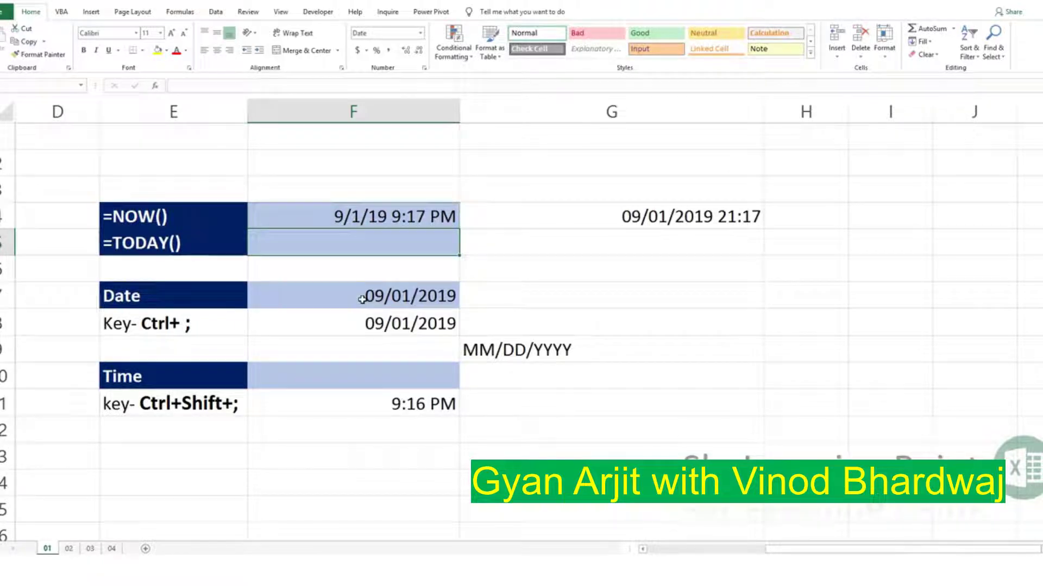
# Enter =TODAY() in F5, returning 09/01/2019, and compare it with the NOW result in F4
pyautogui.write('=')
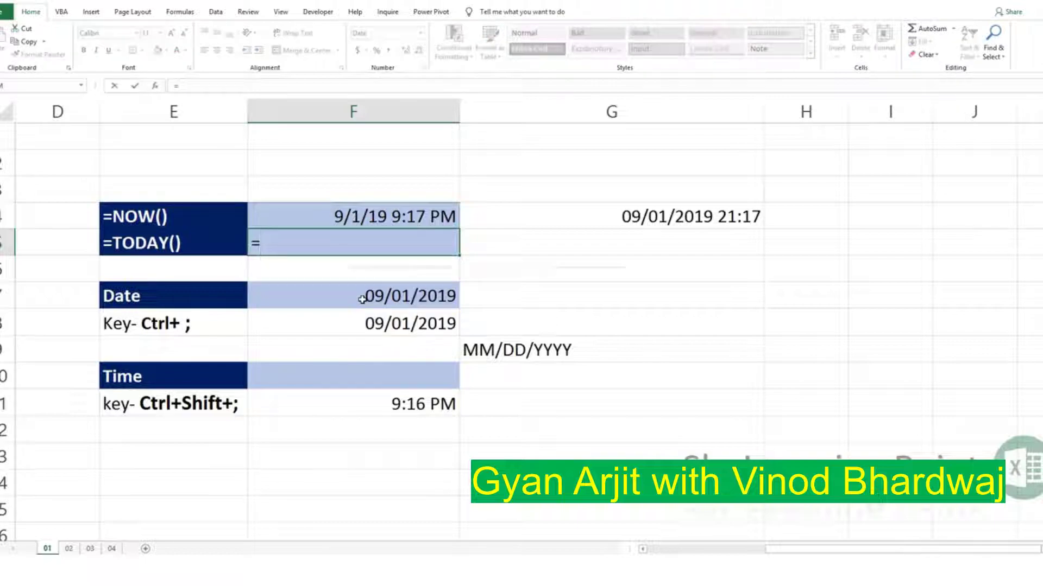
pyautogui.write('to')
pyautogui.press('Tab')
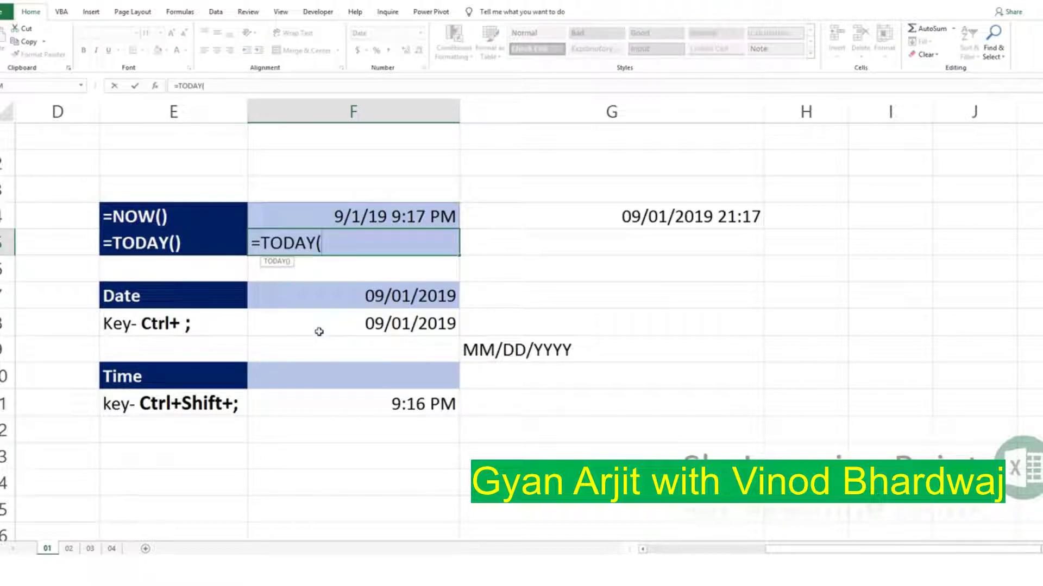
pyautogui.write(')')
pyautogui.press('Return')
pyautogui.press('Up')
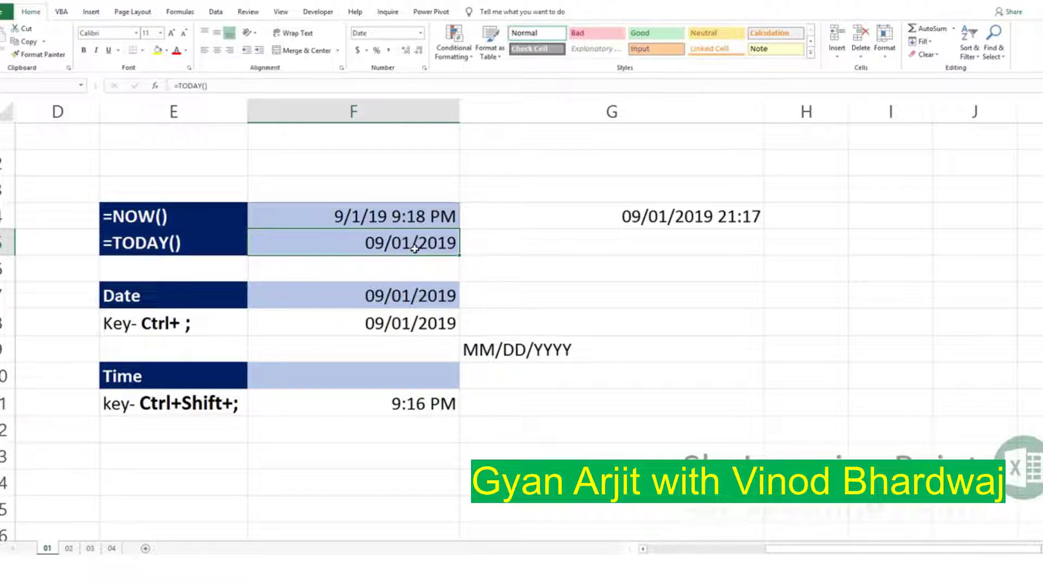
pyautogui.press('Up')
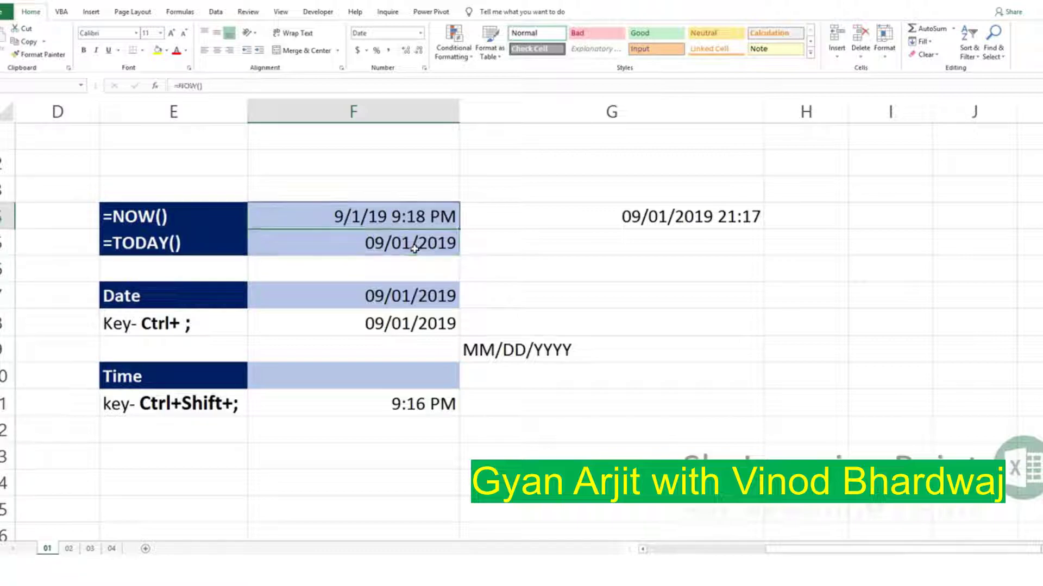
pyautogui.press('Down')
pyautogui.press('Up')
pyautogui.press('Up')
pyautogui.press('Down')
pyautogui.press('Down')
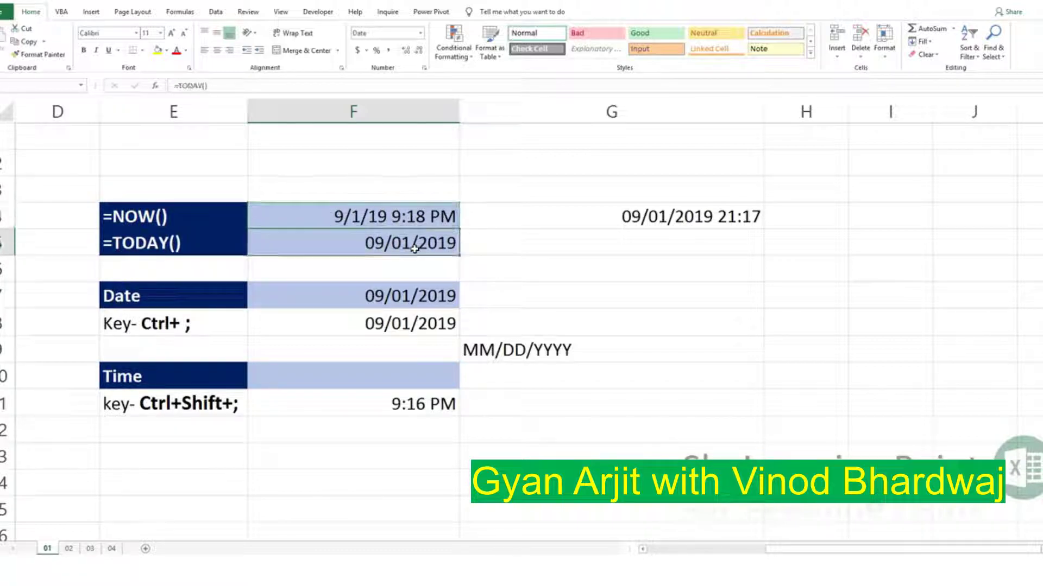
pyautogui.hotkey('shift', 'Up')
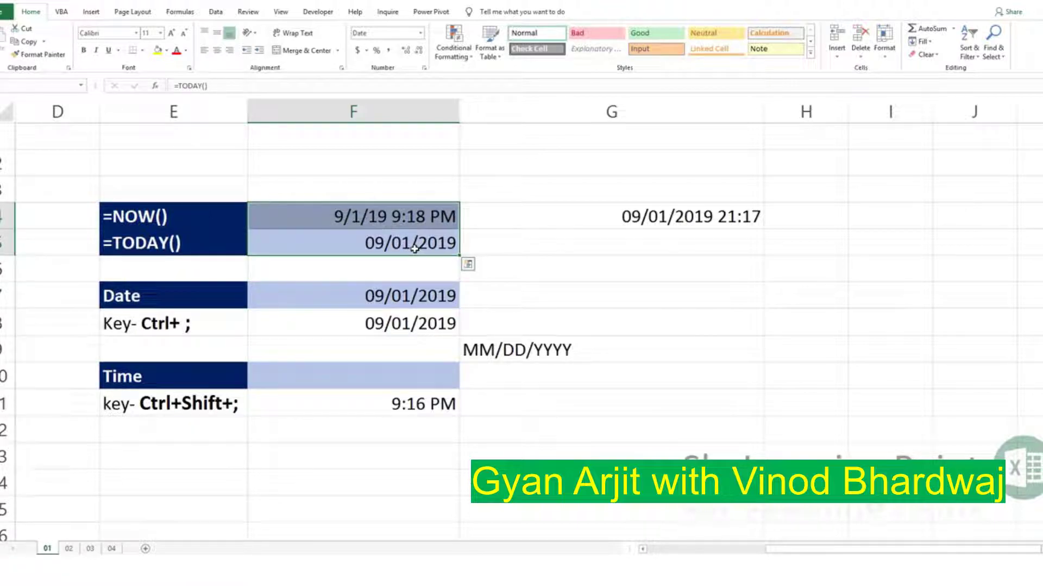
# Switch to sheet 02 and select the WEEKDAY cells B4:B12
pyautogui.hotkey('ctrl', 'pagedown')
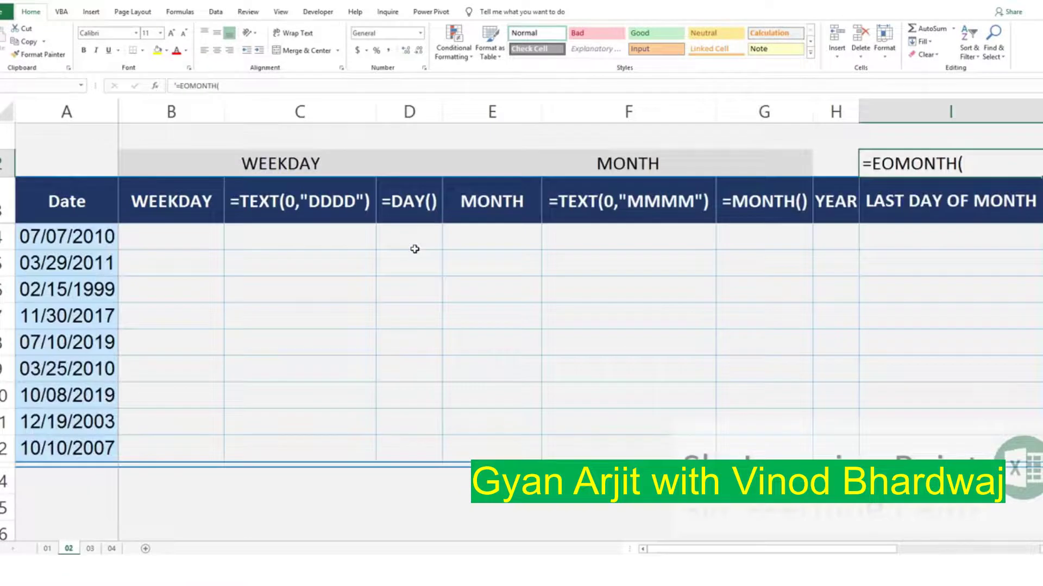
pyautogui.click(175, 220)
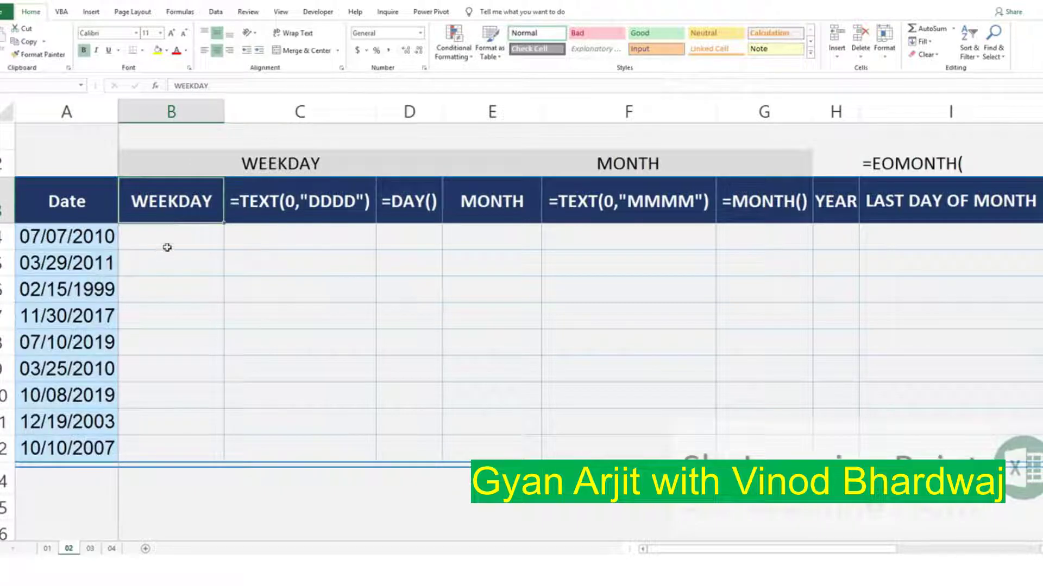
pyautogui.click(165, 236)
pyautogui.moveTo(145, 231); pyautogui.dragTo(146, 447)
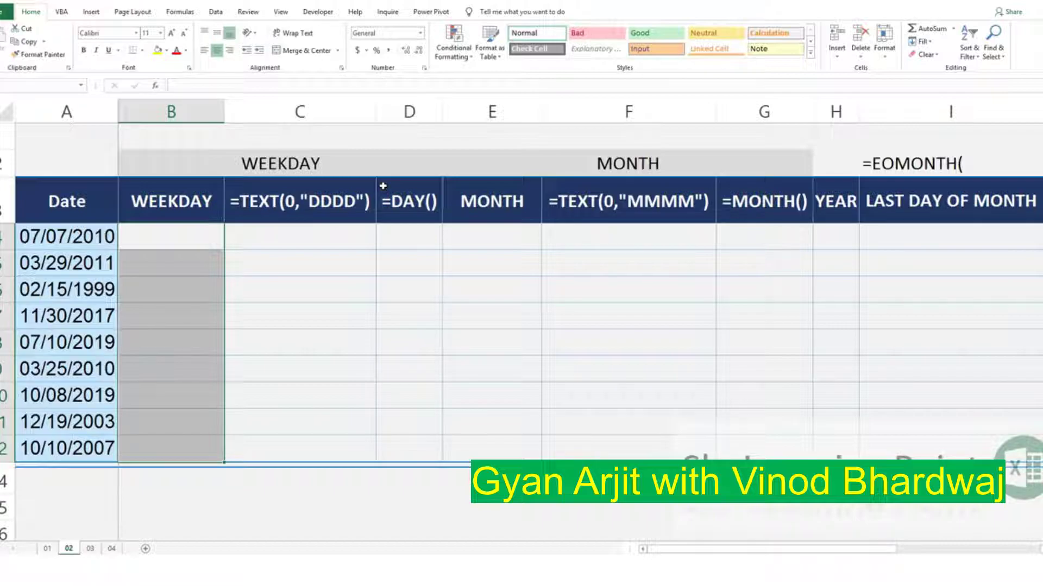
# Link B4 to the date in A4 with =A4 and copy it down through B12
pyautogui.write('+')
pyautogui.press('Left')
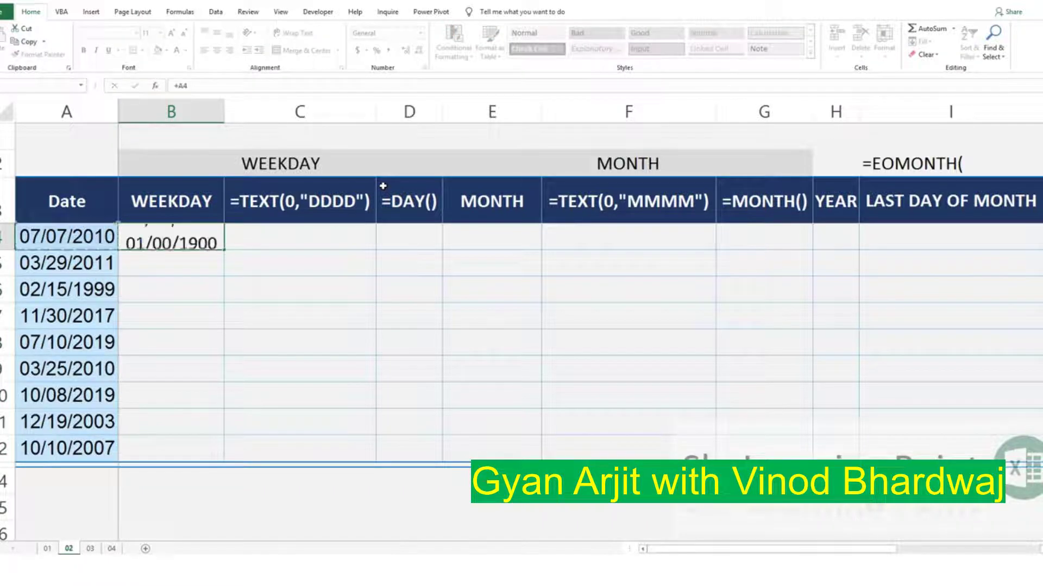
pyautogui.hotkey('ctrl', 'Return')
pyautogui.hotkey('ctrl', 'c')
pyautogui.hotkey('shift', 'Down')
pyautogui.hotkey('shift', 'Down')
pyautogui.hotkey('shift', 'Down')
pyautogui.hotkey('shift', 'Down')
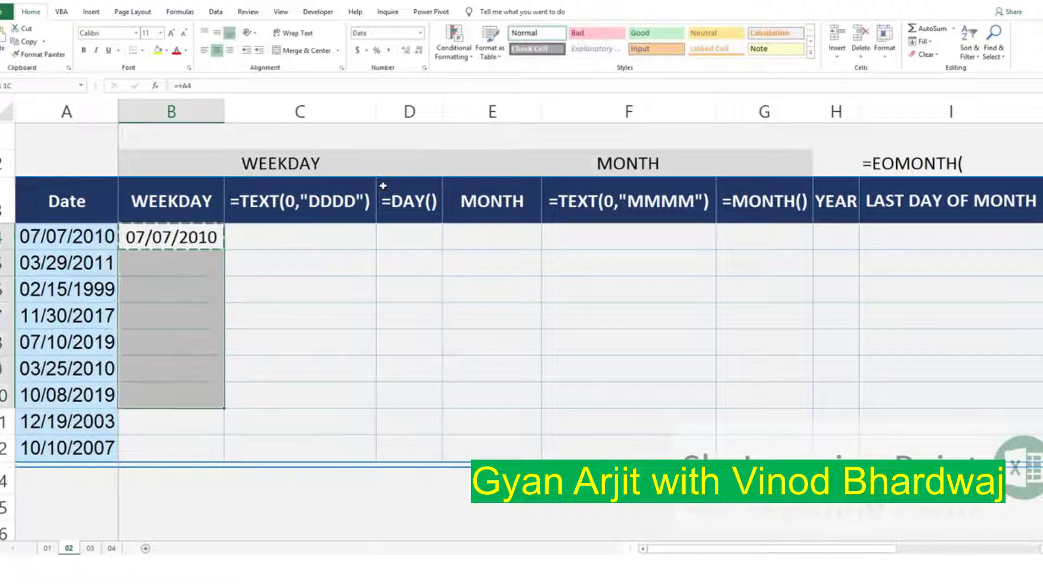
pyautogui.hotkey('shift', 'Down')
pyautogui.hotkey('shift', 'Down')
pyautogui.hotkey('ctrl', 'v')
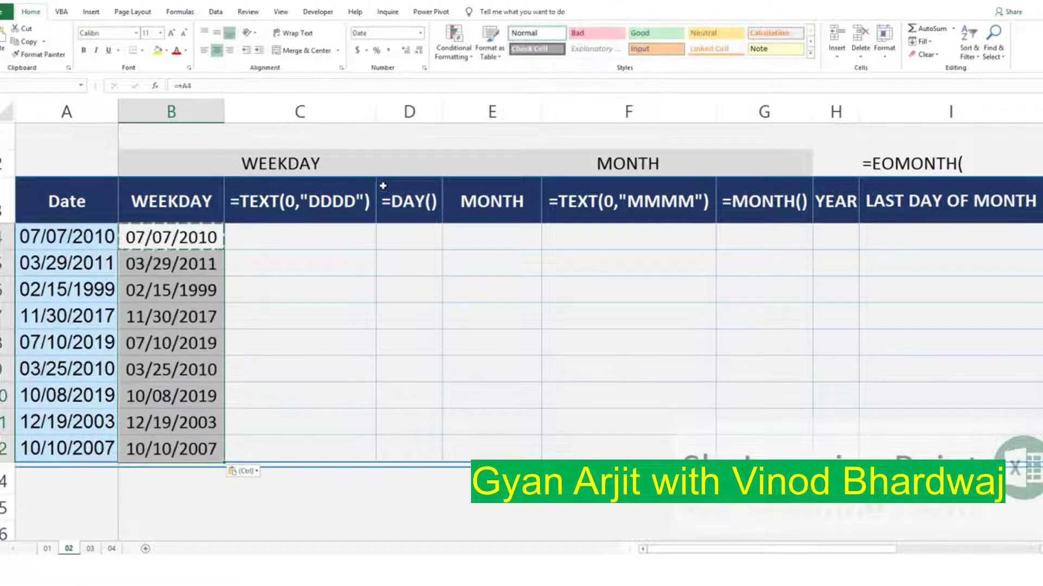
pyautogui.press('Escape')
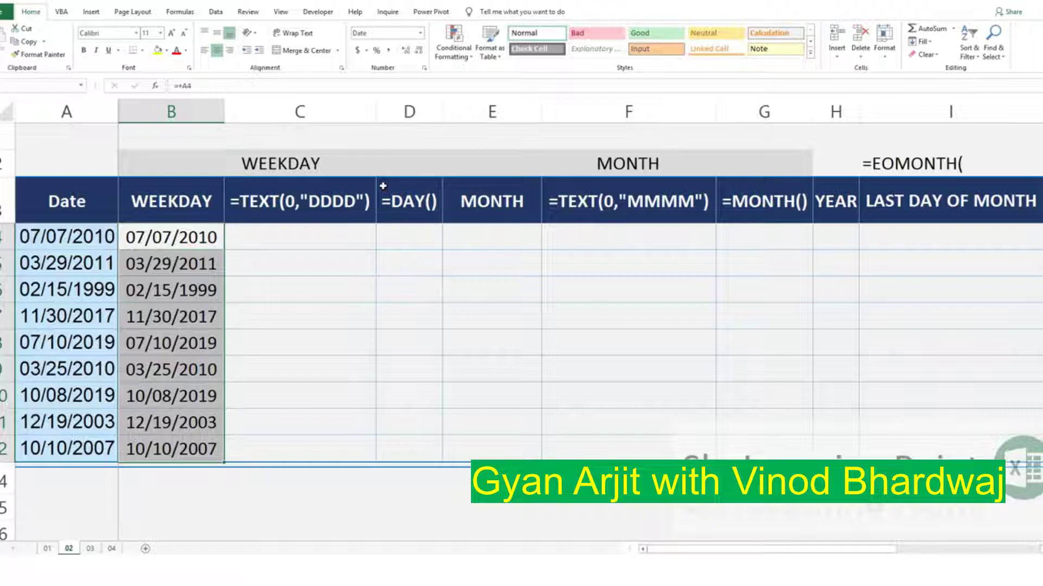
pyautogui.hotkey('ctrl', '1')
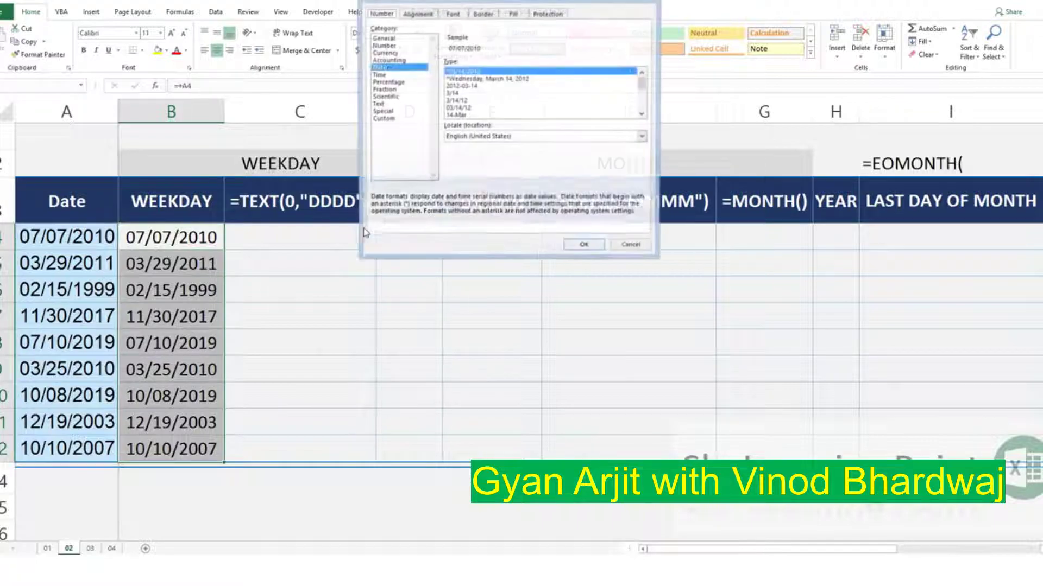
pyautogui.click(385, 120)
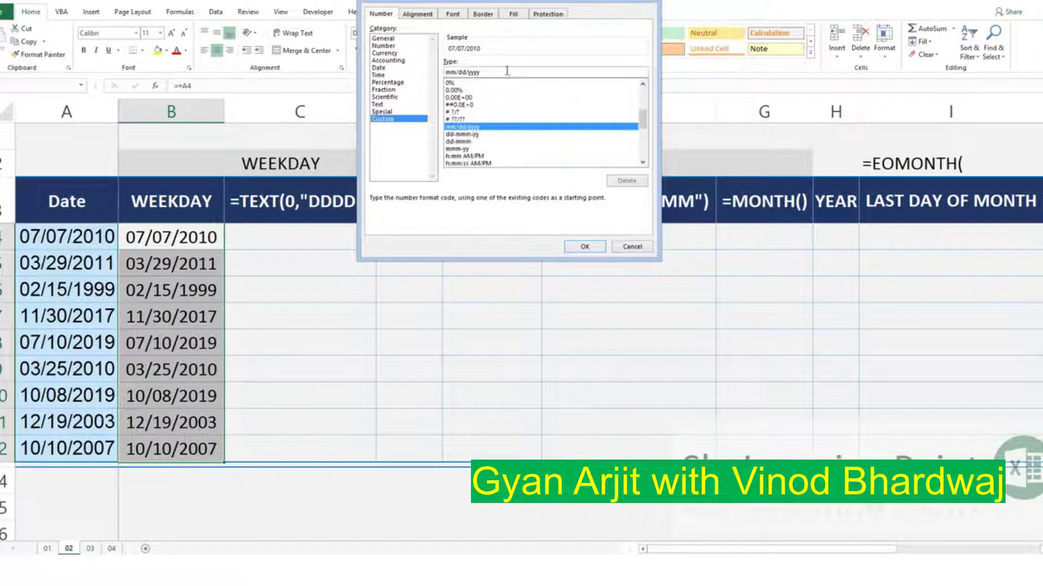
pyautogui.press('BackSpace')
pyautogui.press('BackSpace')
pyautogui.press('BackSpace')
pyautogui.press('BackSpace')
pyautogui.press('BackSpace')
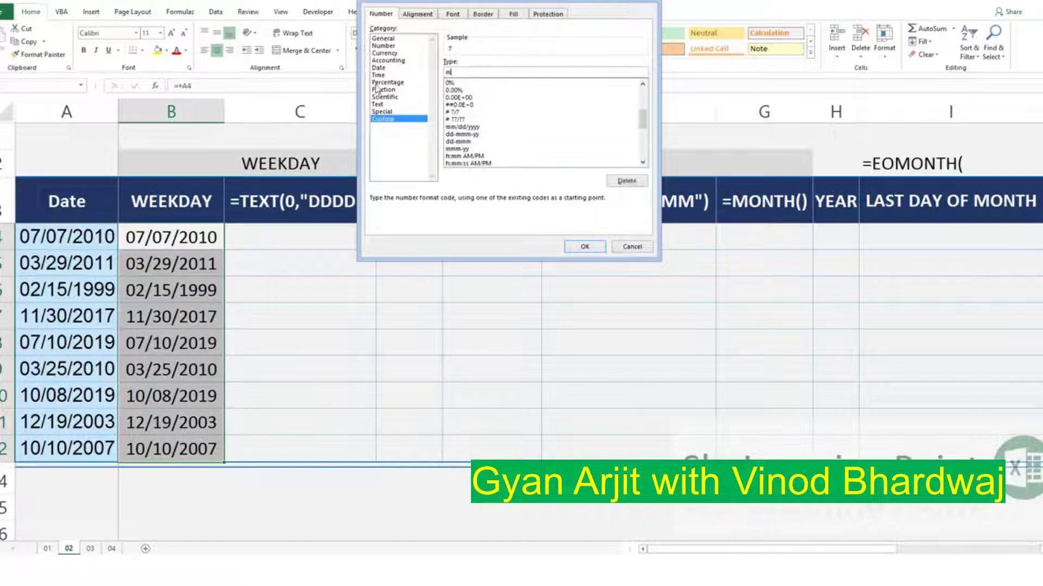
pyautogui.write('dddd')
pyautogui.click(583, 247)
pyautogui.moveTo(174, 242); pyautogui.dragTo(163, 440)
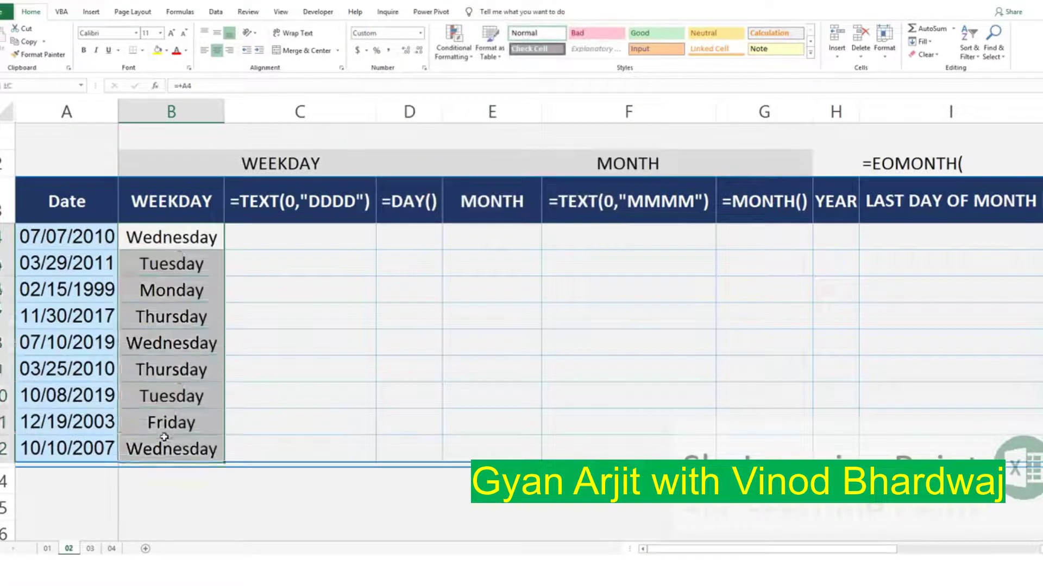
# Enter =TEXT(A4,"DD") in cell C4
pyautogui.click(319, 246)
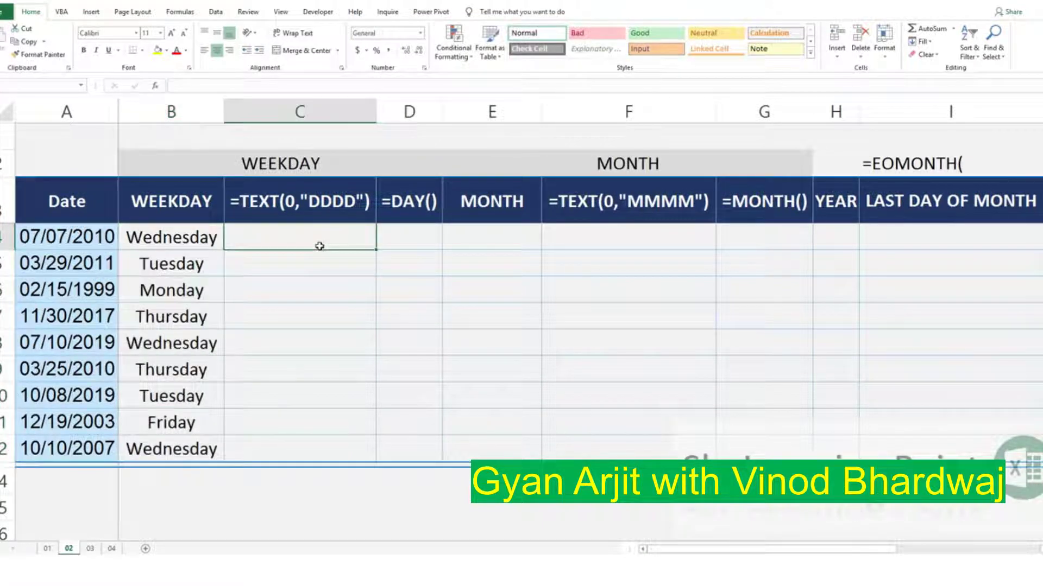
pyautogui.write('=')
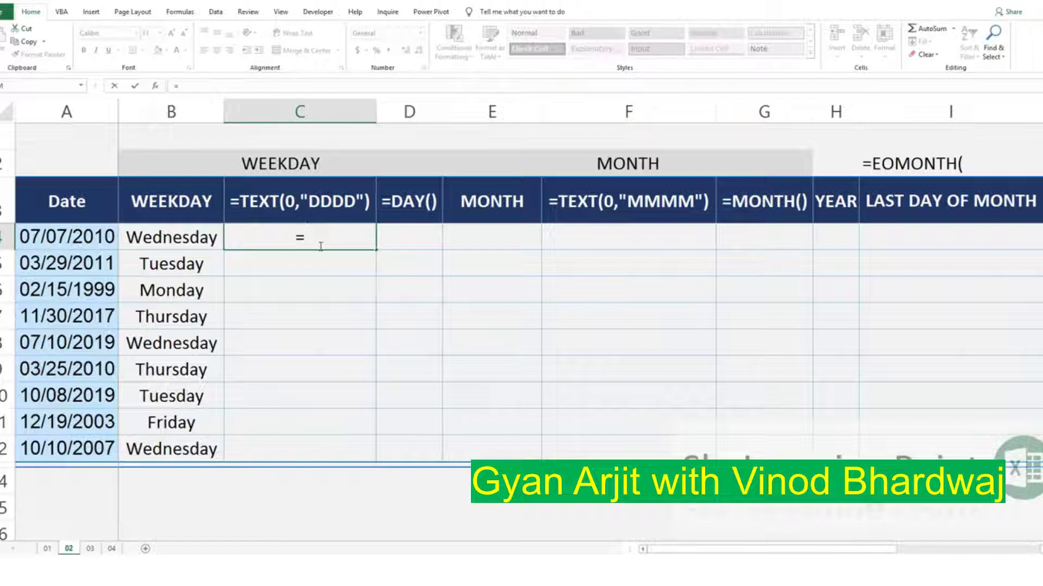
pyautogui.write('te')
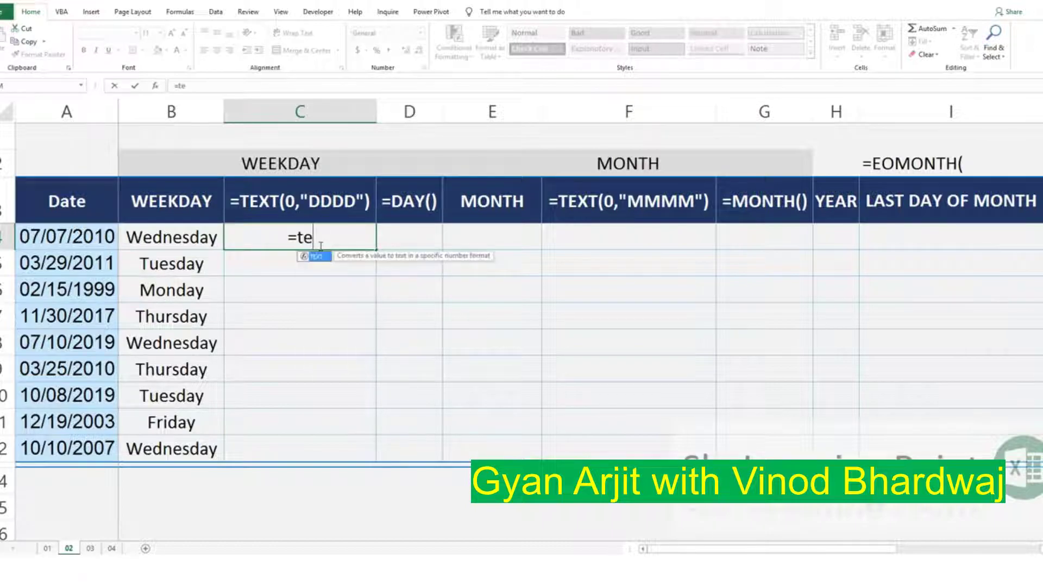
pyautogui.write('xt(')
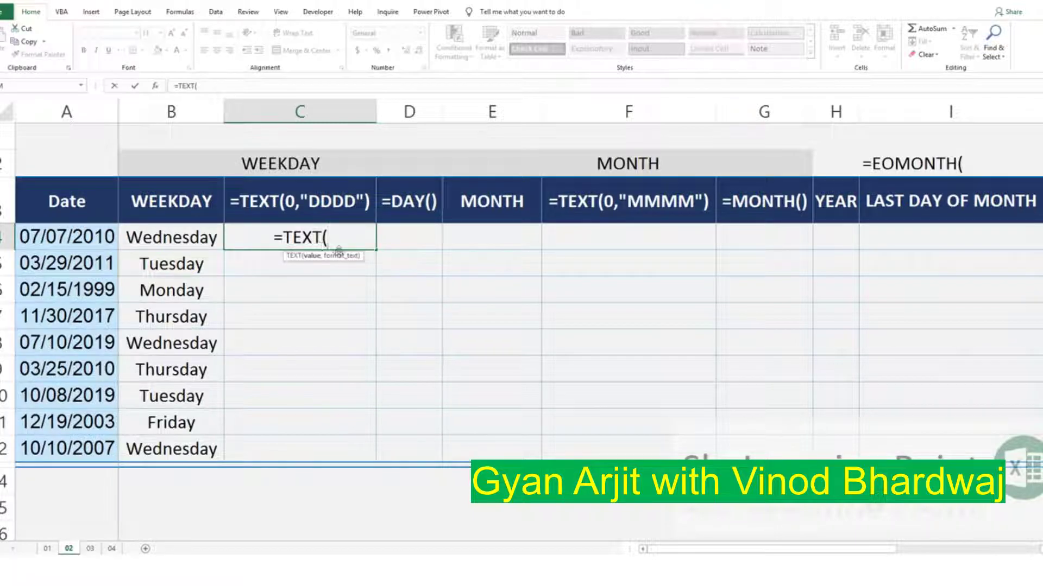
pyautogui.click(68, 237)
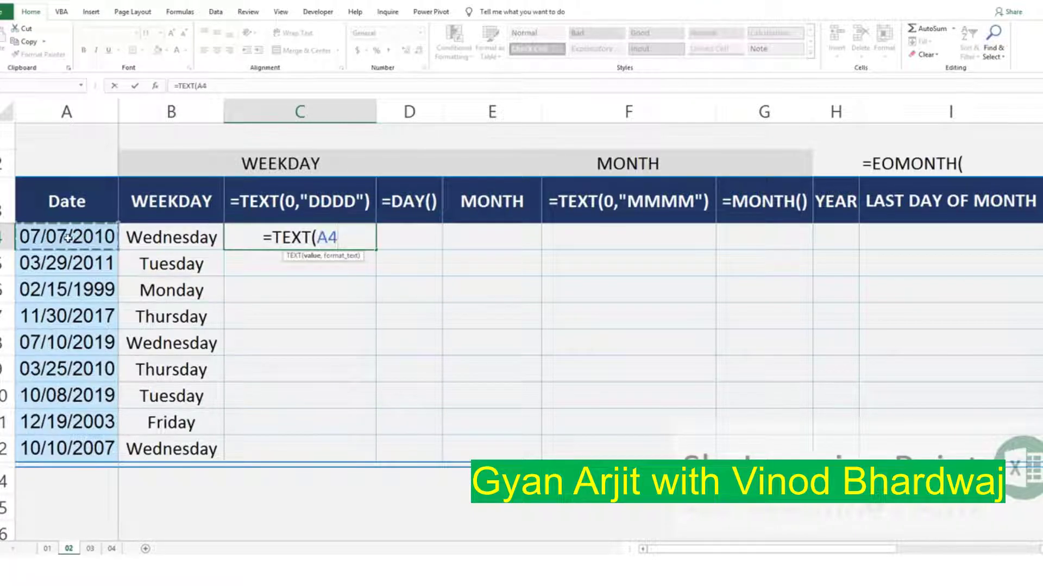
pyautogui.write(',"')
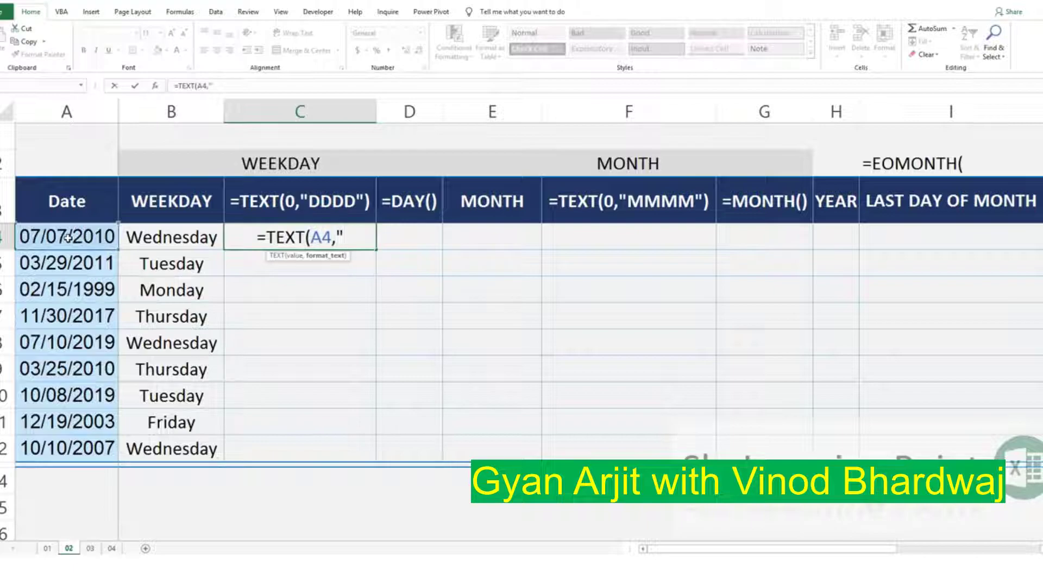
pyautogui.write('DD')
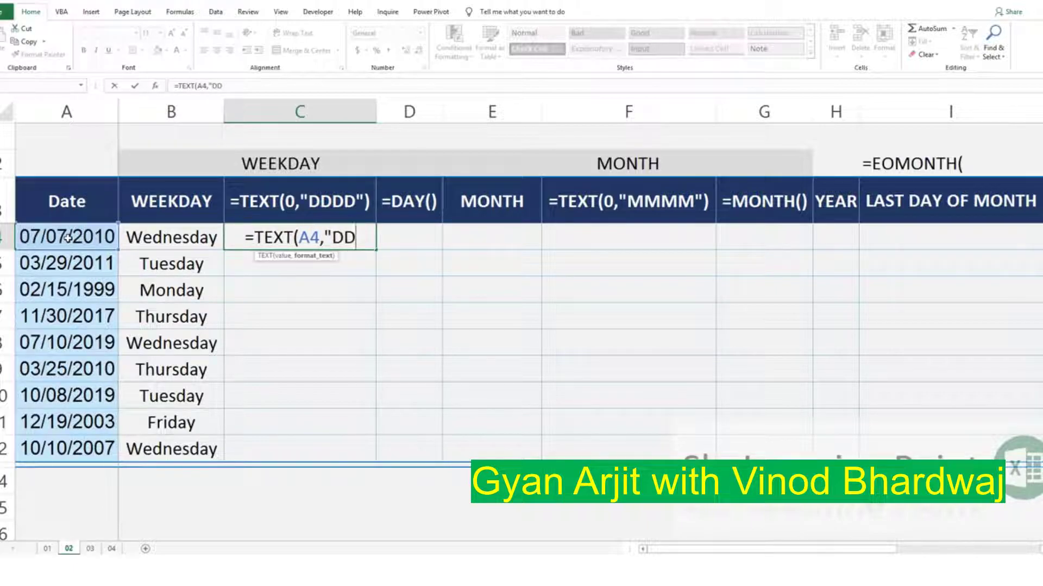
pyautogui.write('"')
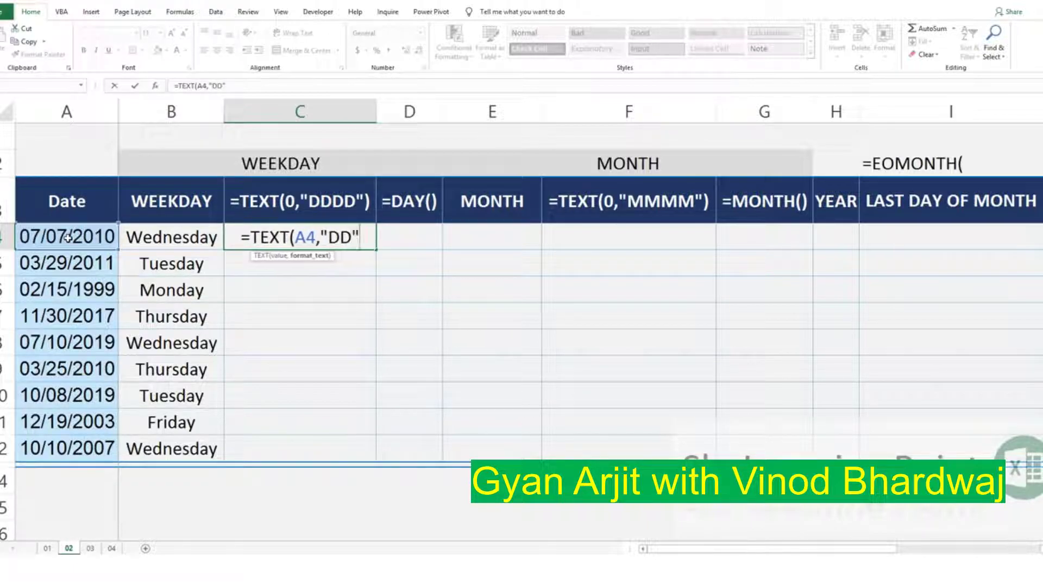
pyautogui.press('Return')
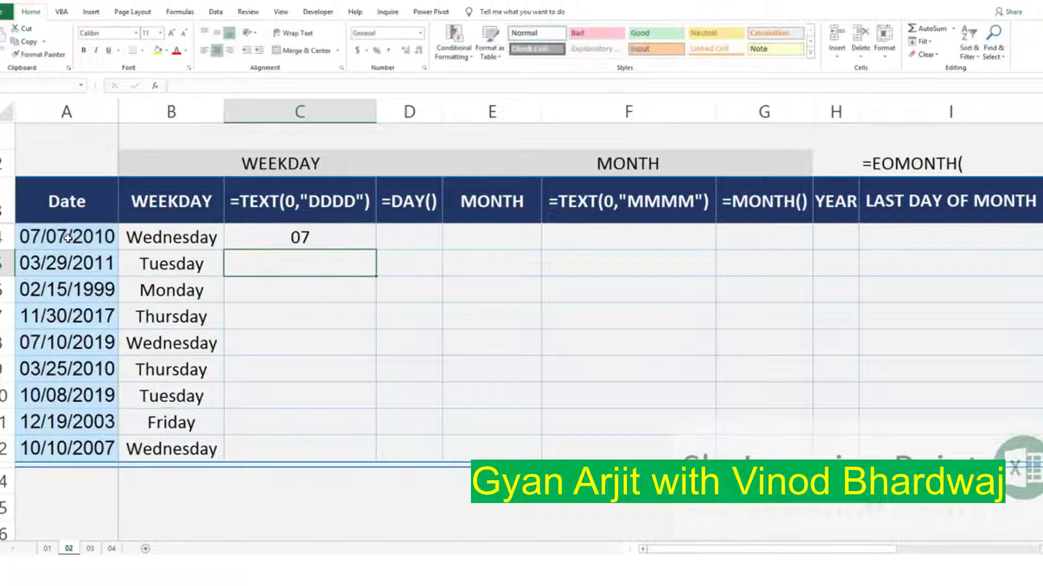
# Copy the C4 formula down into C5:C12
pyautogui.press('Up')
pyautogui.hotkey('ctrl', 'c')
pyautogui.press('Down')
pyautogui.hotkey('shift', 'Down')
pyautogui.hotkey('shift', 'Down')
pyautogui.hotkey('shift', 'Down')
pyautogui.hotkey('shift', 'Down')
pyautogui.hotkey('shift', 'Down')
pyautogui.hotkey('shift', 'Down')
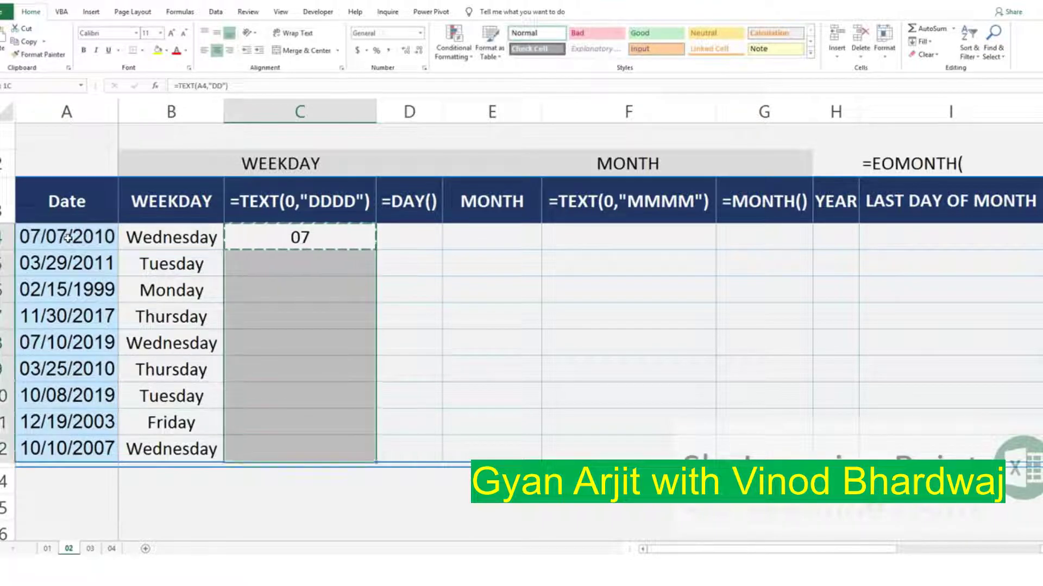
pyautogui.press('Return')
pyautogui.press('Up')
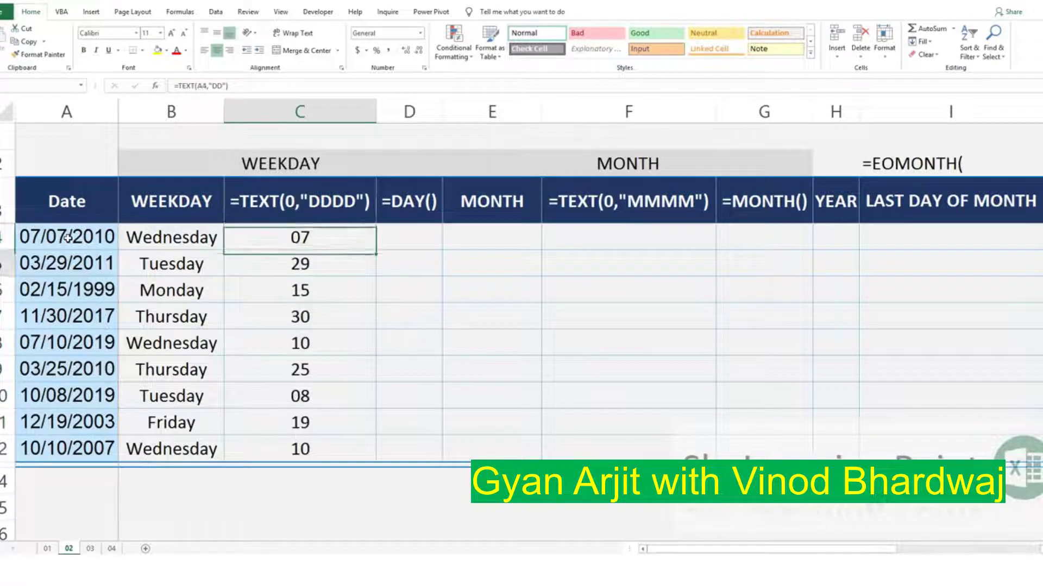
# Check the two-digit day results (07, 29, 15) in C4:C12 and reopen C4 for editing
pyautogui.press('Down')
pyautogui.press('Left')
pyautogui.press('Left')
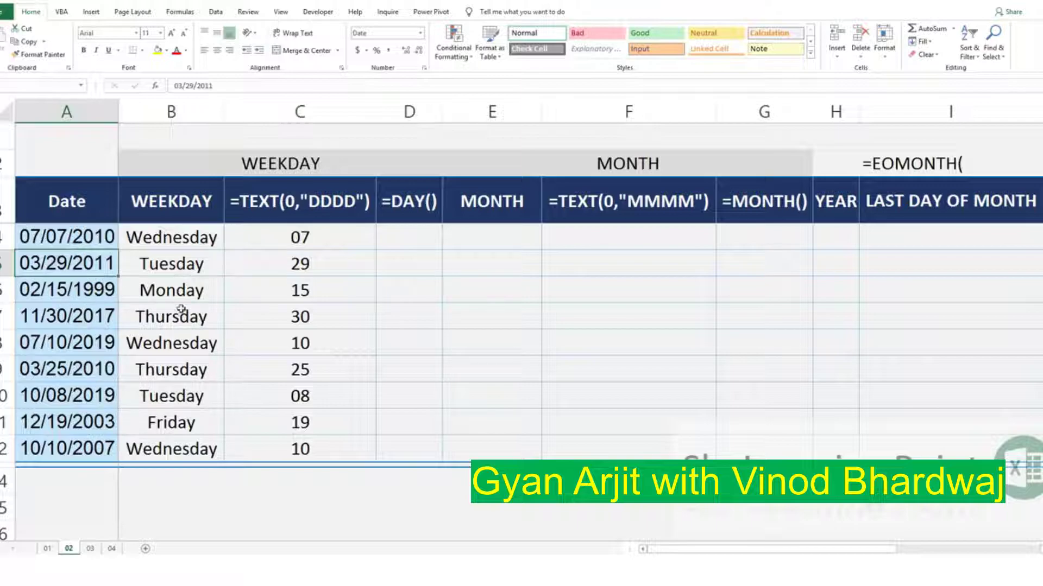
pyautogui.click(312, 284)
pyautogui.press('Down')
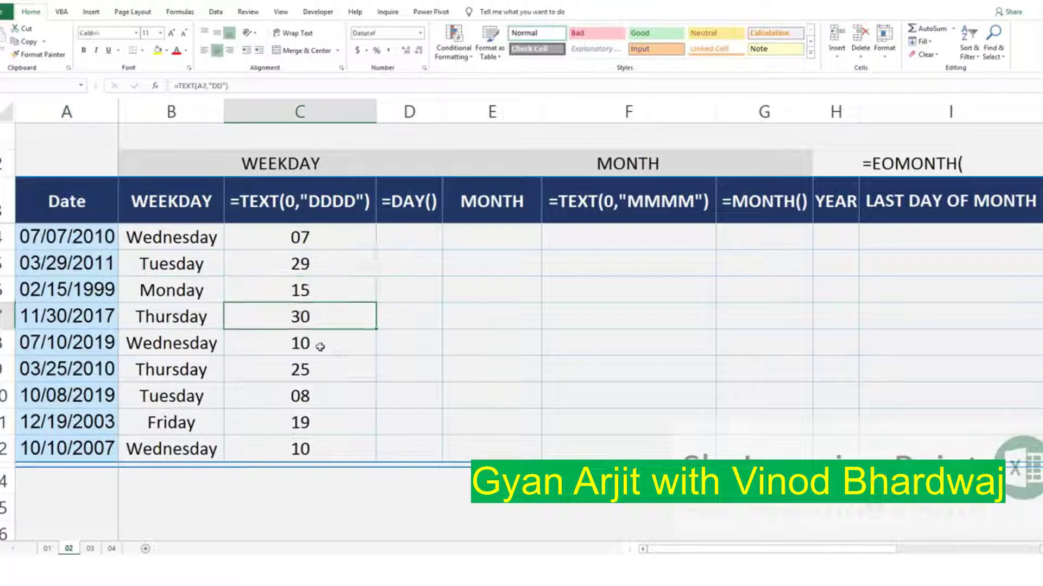
pyautogui.moveTo(337, 235); pyautogui.dragTo(337, 438)
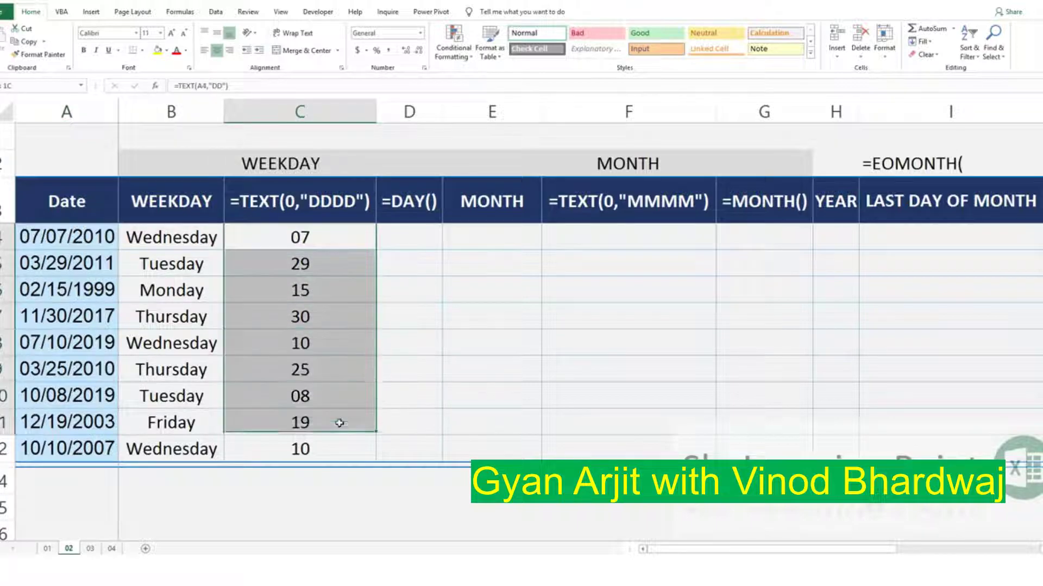
pyautogui.click(333, 238)
pyautogui.press('F2')
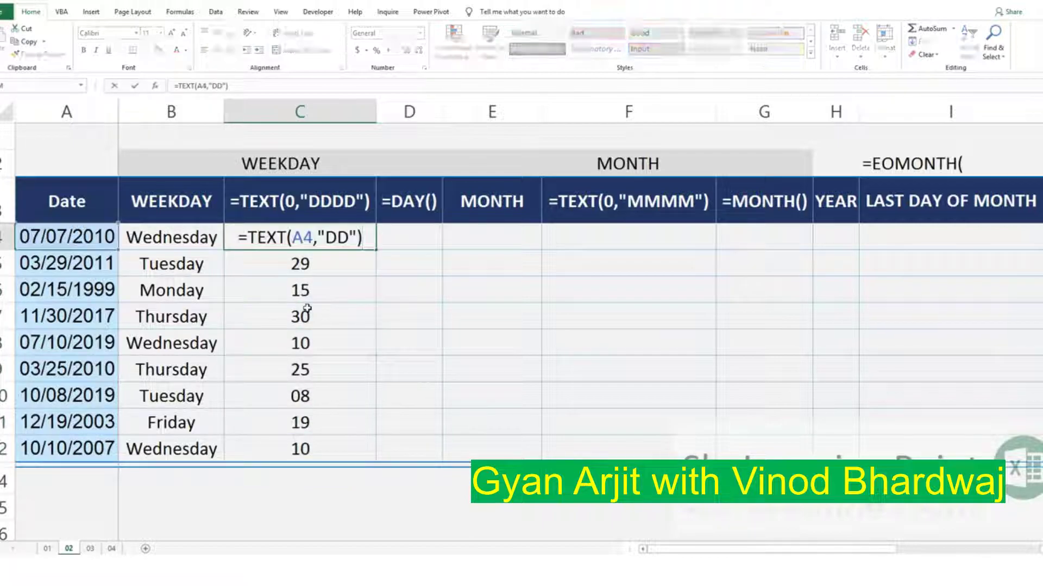
# Change C4 to =TEXT(A4,"DDD") and fill it down through C12
pyautogui.write('D')
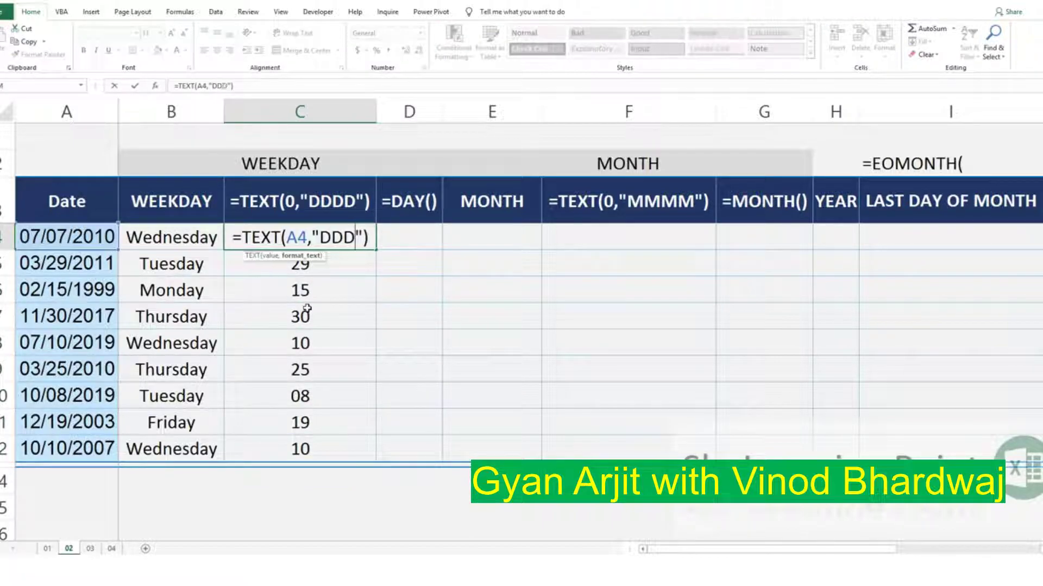
pyautogui.hotkey('ctrl', 'Return')
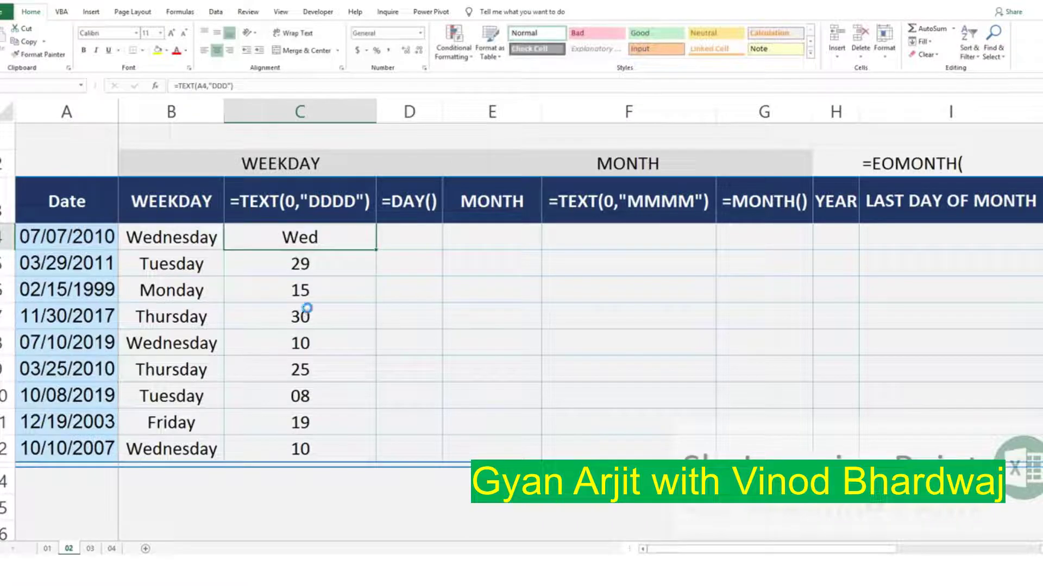
pyautogui.hotkey('ctrl', 'c')
pyautogui.press('Down')
pyautogui.hotkey('ctrl', 'shift', 'Down')
pyautogui.hotkey('ctrl', 'v')
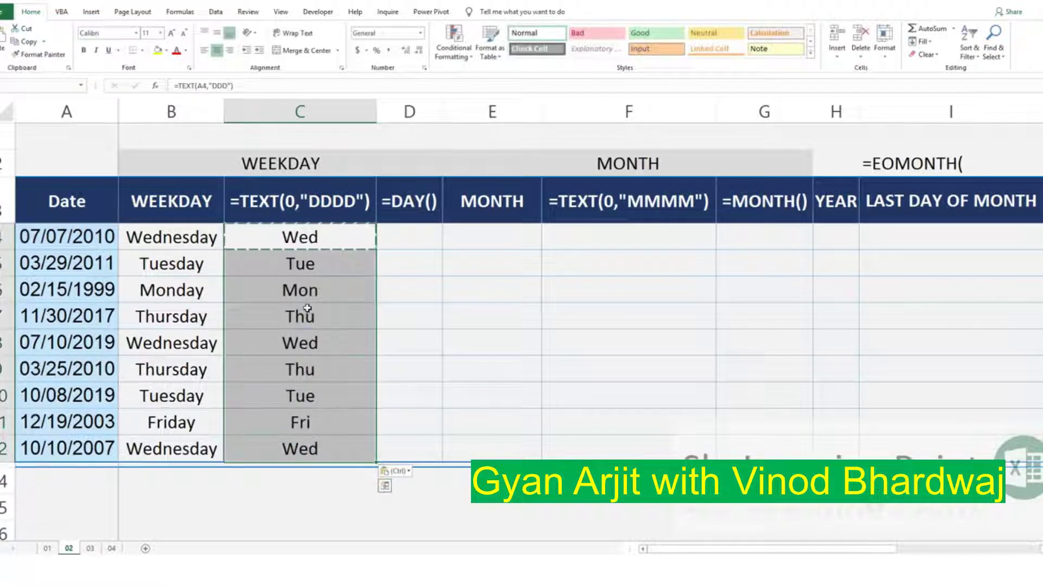
pyautogui.press('Up')
# Change C4 to =TEXT(A4,"DDDD") for full weekday names and fill it down through C12
pyautogui.press('F2')
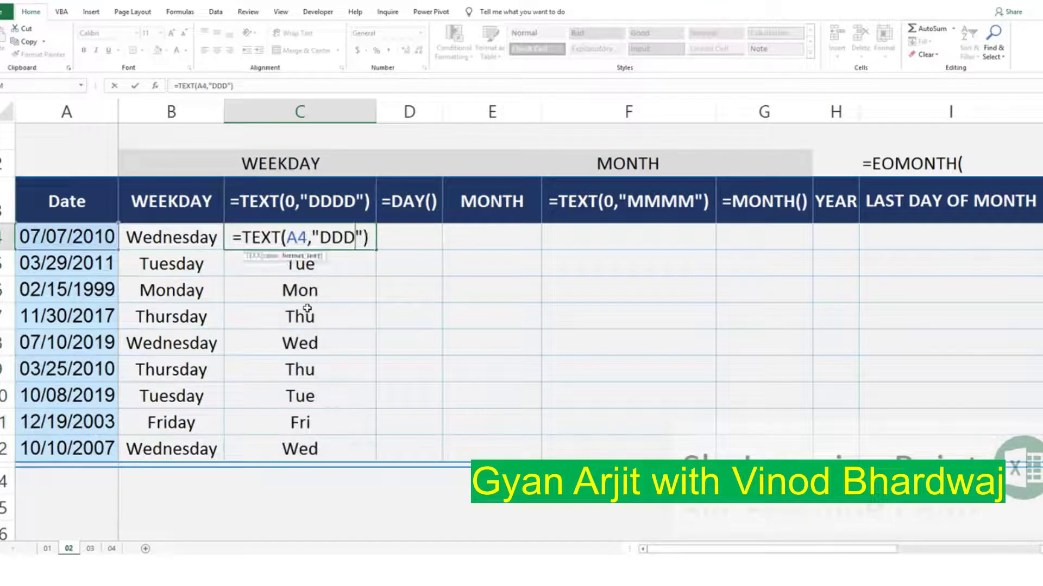
pyautogui.write('D')
pyautogui.hotkey('ctrl', 'Return')
pyautogui.hotkey('ctrl', 'c')
pyautogui.press('Down')
pyautogui.hotkey('ctrl', 'shift', 'Down')
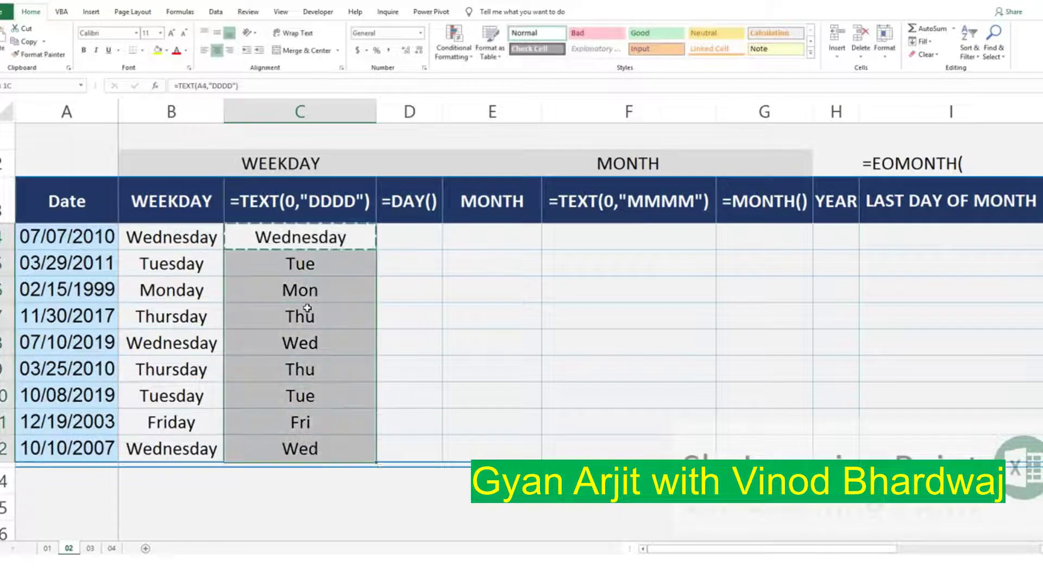
pyautogui.hotkey('ctrl', 'v')
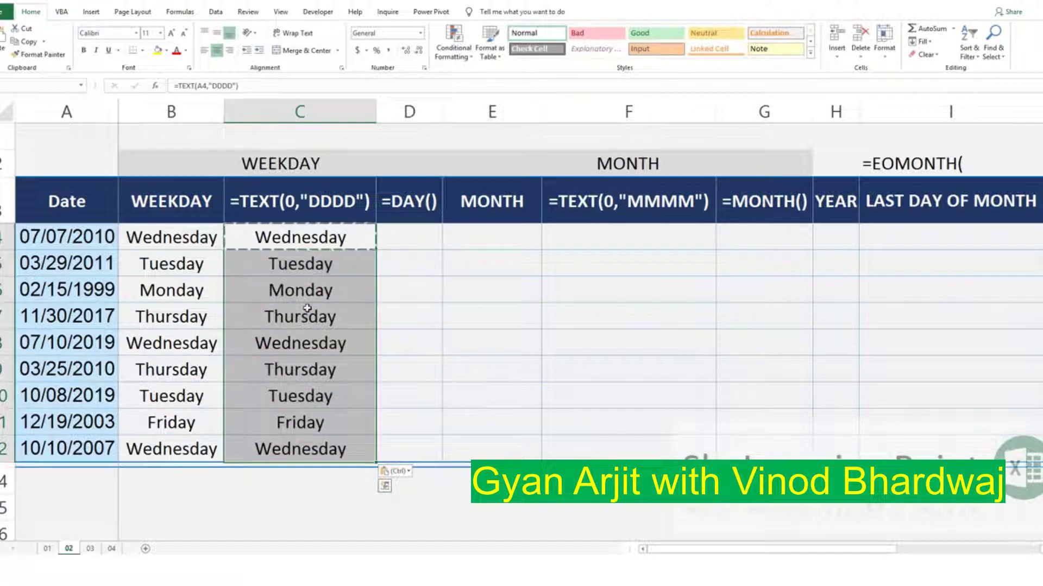
pyautogui.press('Escape')
pyautogui.press('Up')
pyautogui.press('Right')
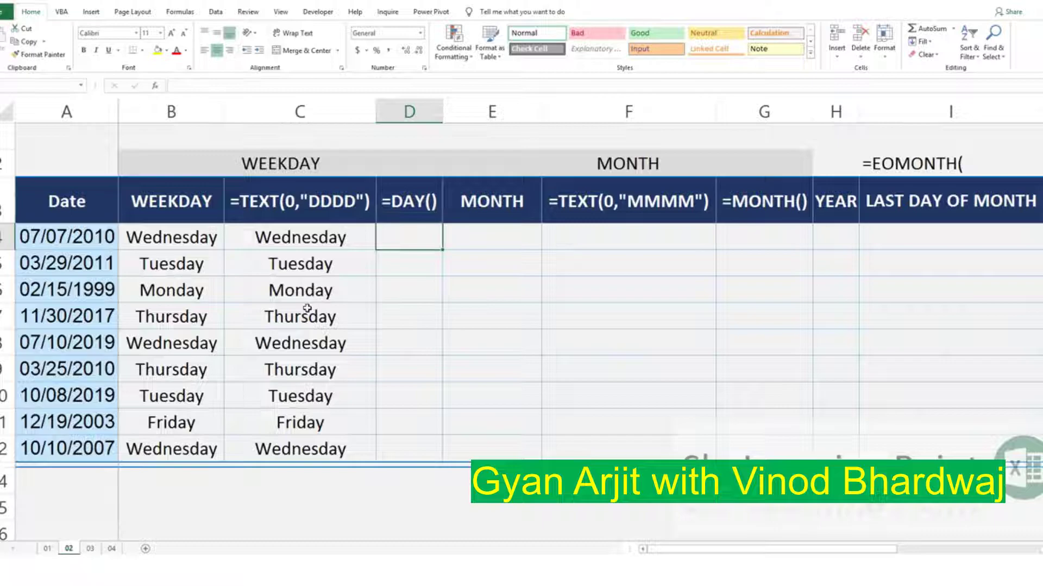
# Enter =DAY(A4) in D4 and paste it down through D12
pyautogui.write('=')
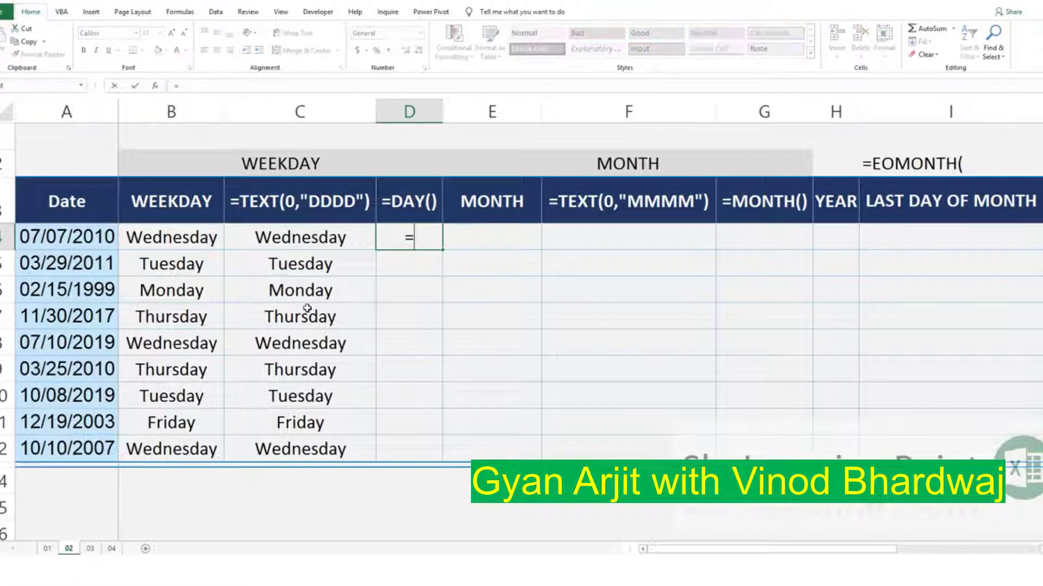
pyautogui.write('da')
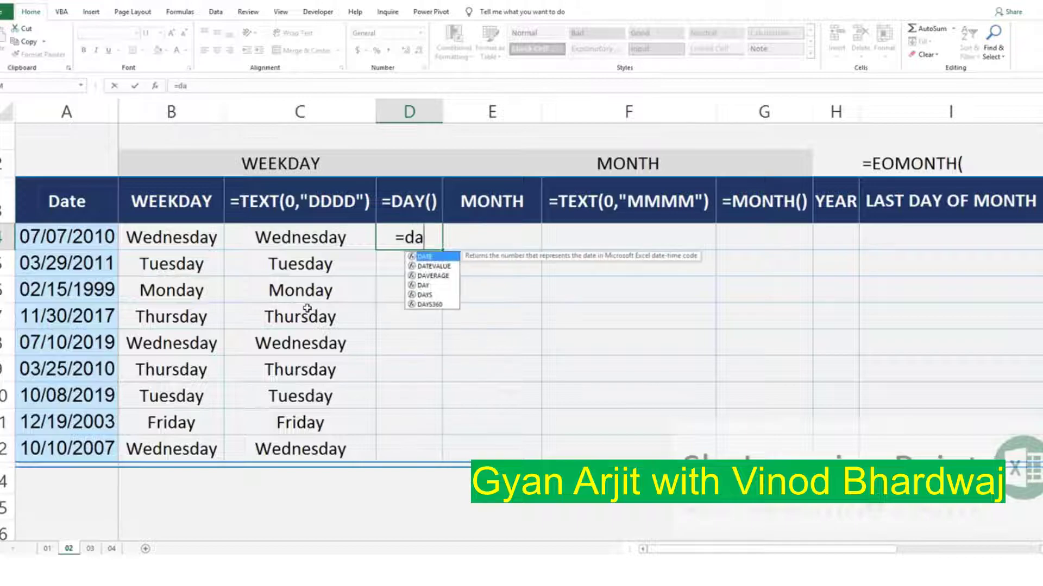
pyautogui.write('y')
pyautogui.press('Tab')
pyautogui.press('Left')
pyautogui.press('Left')
pyautogui.press('Left')
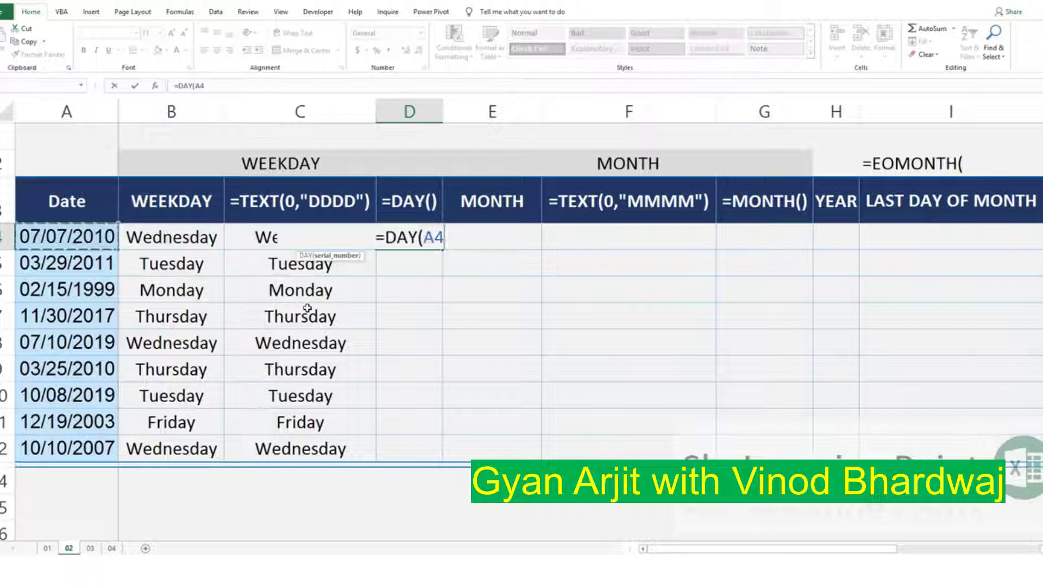
pyautogui.press('Return')
pyautogui.press('Up')
pyautogui.hotkey('shift', 'Down')
pyautogui.hotkey('shift', 'Down')
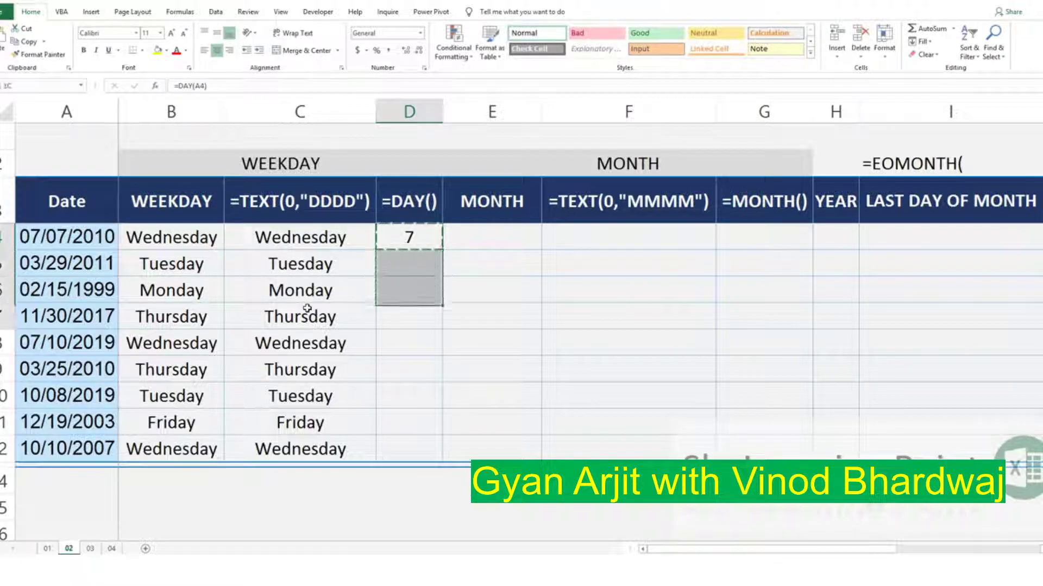
pyautogui.hotkey('shift', 'Down')
pyautogui.hotkey('shift', 'Down')
pyautogui.hotkey('shift', 'Down')
pyautogui.hotkey('shift', 'Down')
pyautogui.hotkey('ctrl', 'v')
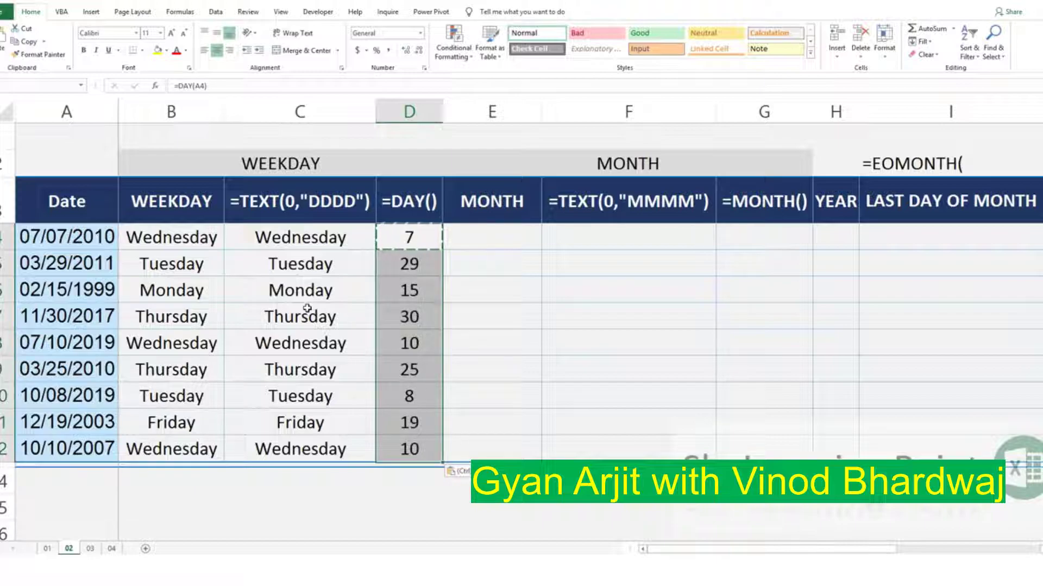
# Check the day numbers in column D against the dates in column A
pyautogui.click(74, 263)
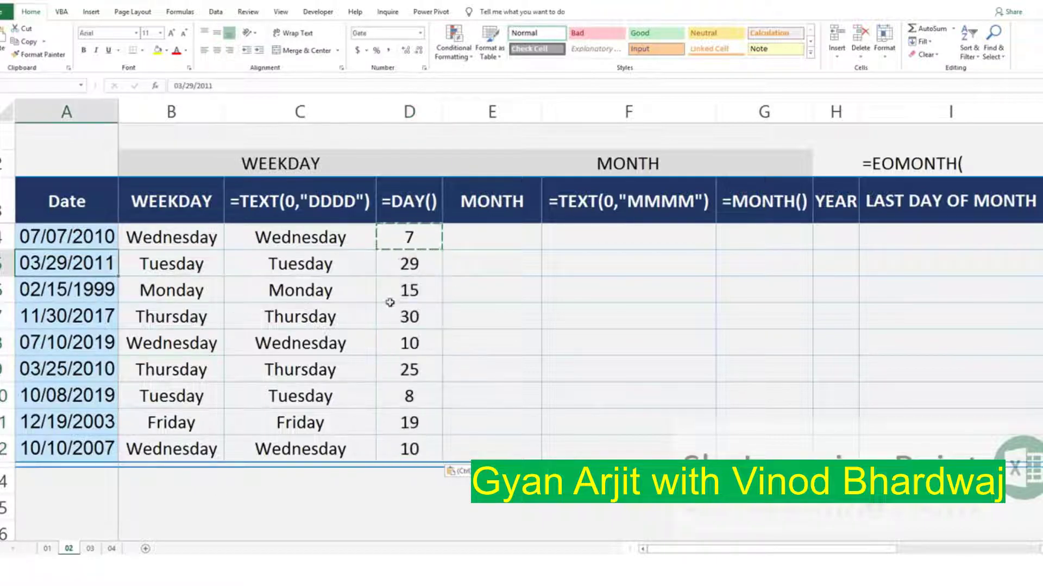
pyautogui.click(435, 285)
pyautogui.click(427, 307)
pyautogui.click(412, 338)
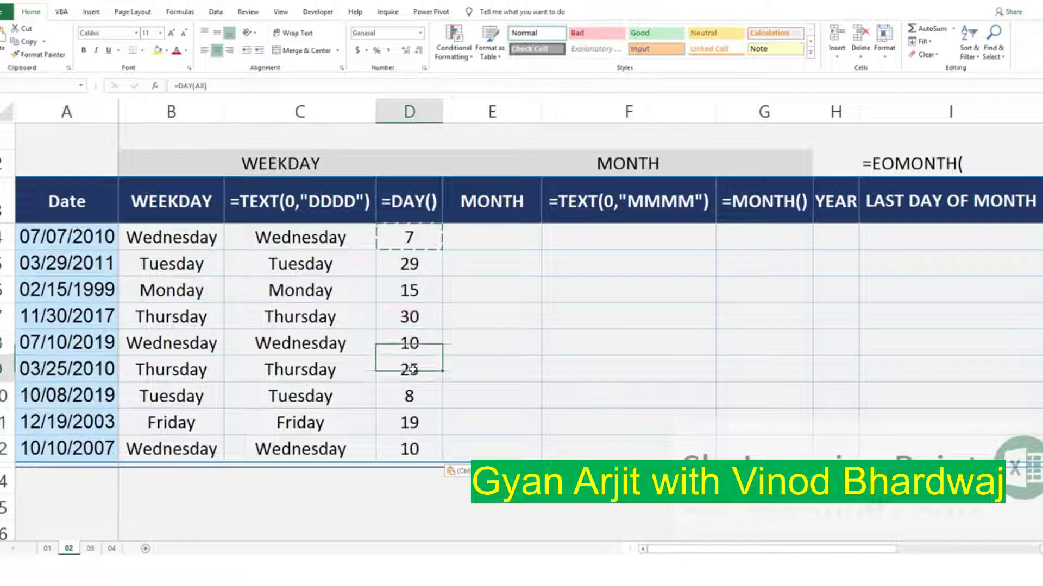
pyautogui.moveTo(425, 274); pyautogui.dragTo(409, 448)
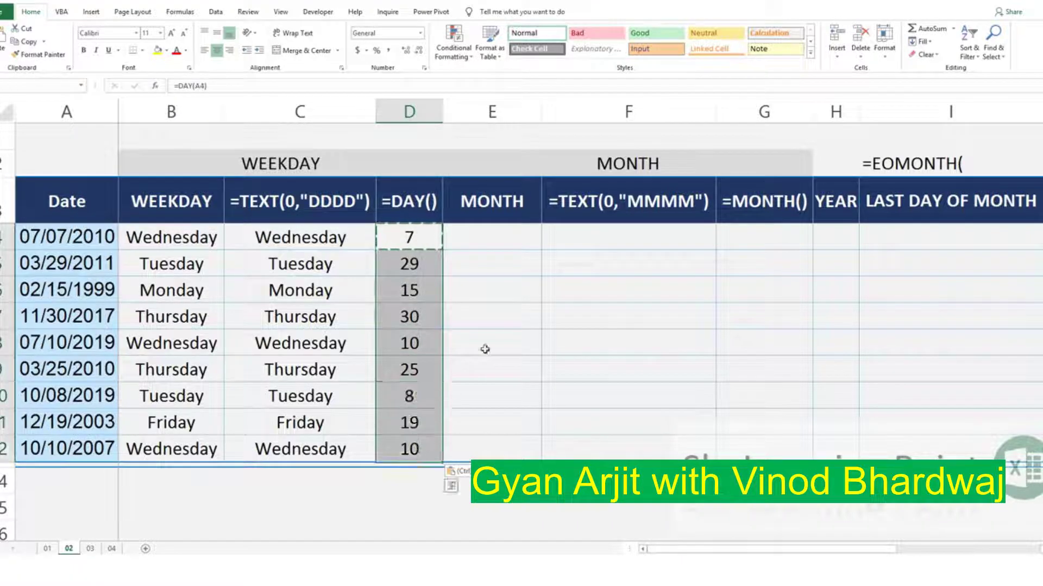
pyautogui.click(492, 447)
# Fill E4:E12 with =A4 references to the dates using Ctrl+Enter
pyautogui.moveTo(492, 263)
pyautogui.mouseDown()
pyautogui.moveTo(467, 468)
pyautogui.moveTo(470, 457)
pyautogui.mouseUp()
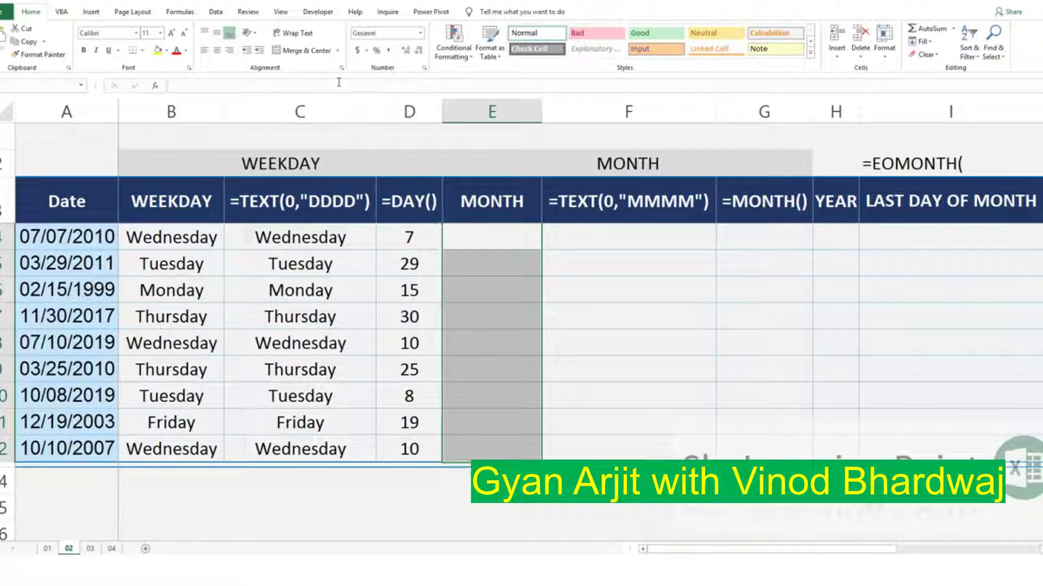
pyautogui.write('=')
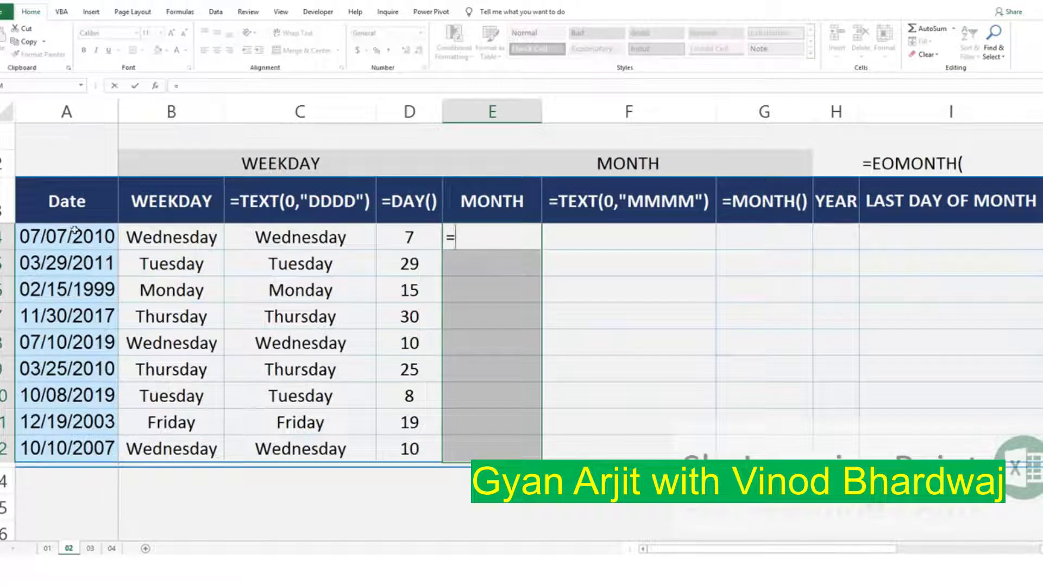
pyautogui.click(75, 231)
pyautogui.hotkey('ctrl', 'Return')
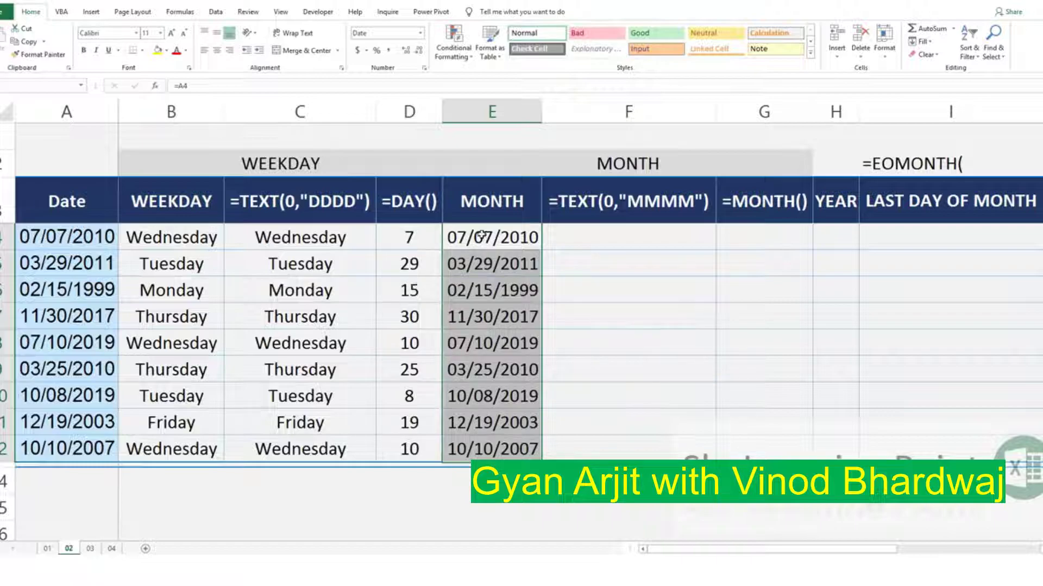
# Apply the custom number format mmmm so E4:E12 show full month names
pyautogui.hotkey('ctrl', '1')
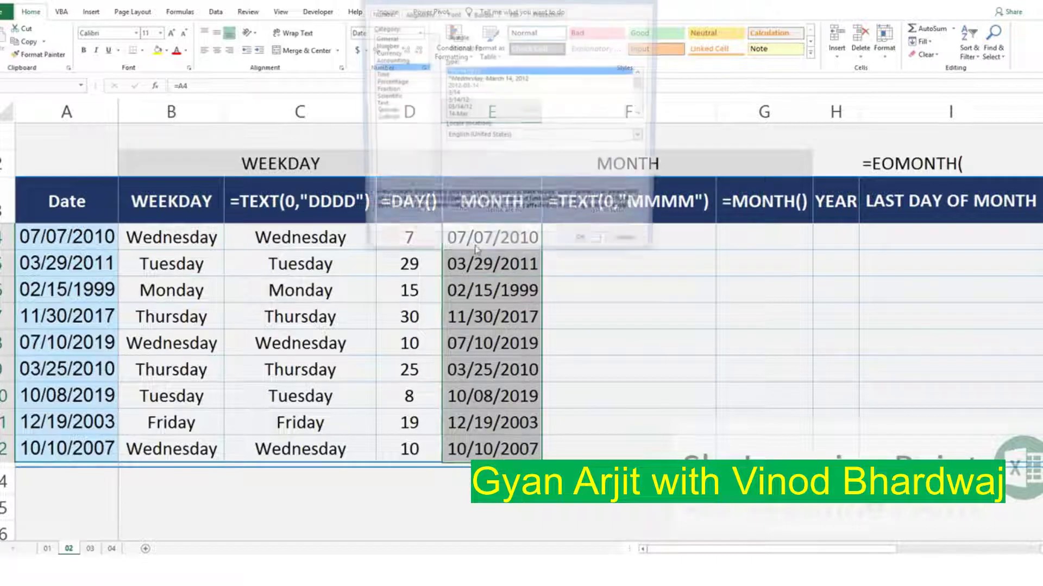
pyautogui.click(397, 119)
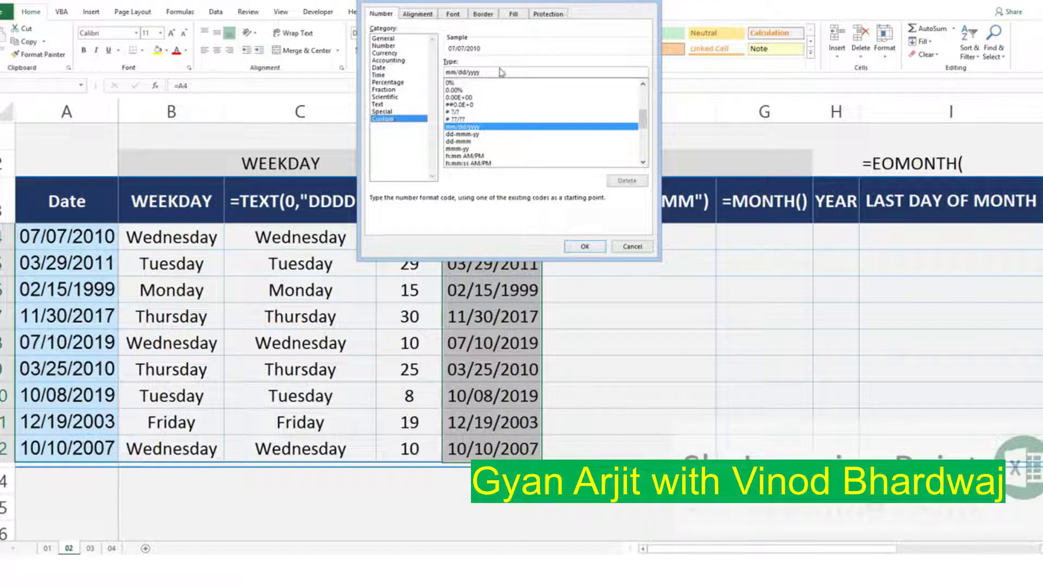
pyautogui.doubleClick(462, 72)
pyautogui.press('BackSpace')
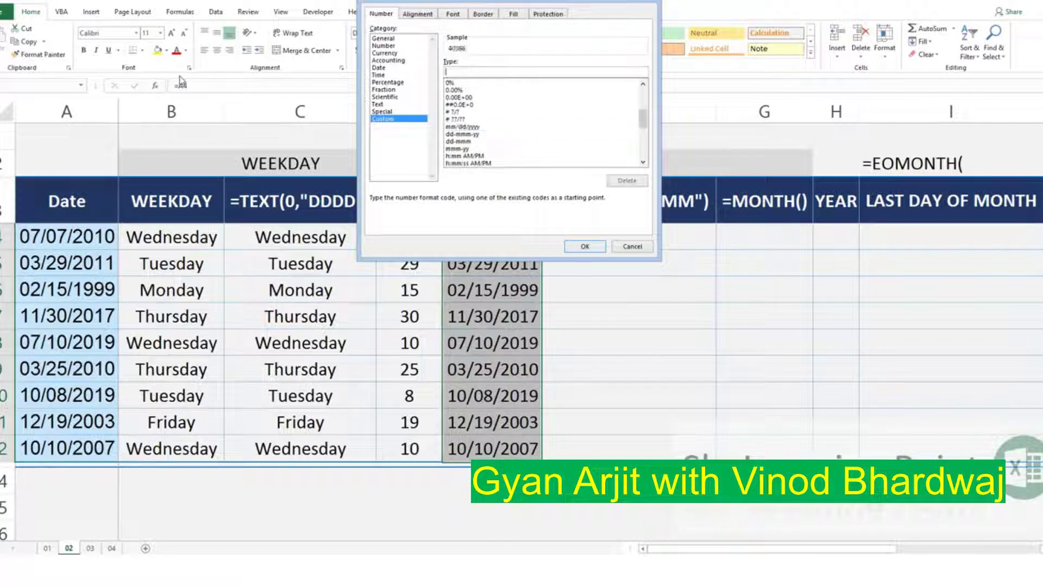
pyautogui.write('mmmm')
pyautogui.click(597, 245)
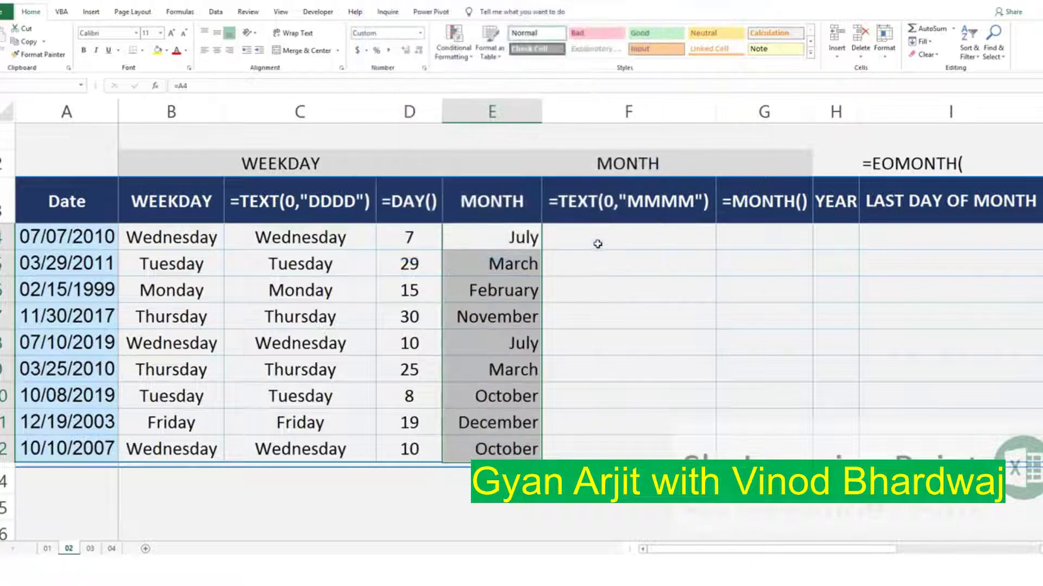
pyautogui.click(607, 227)
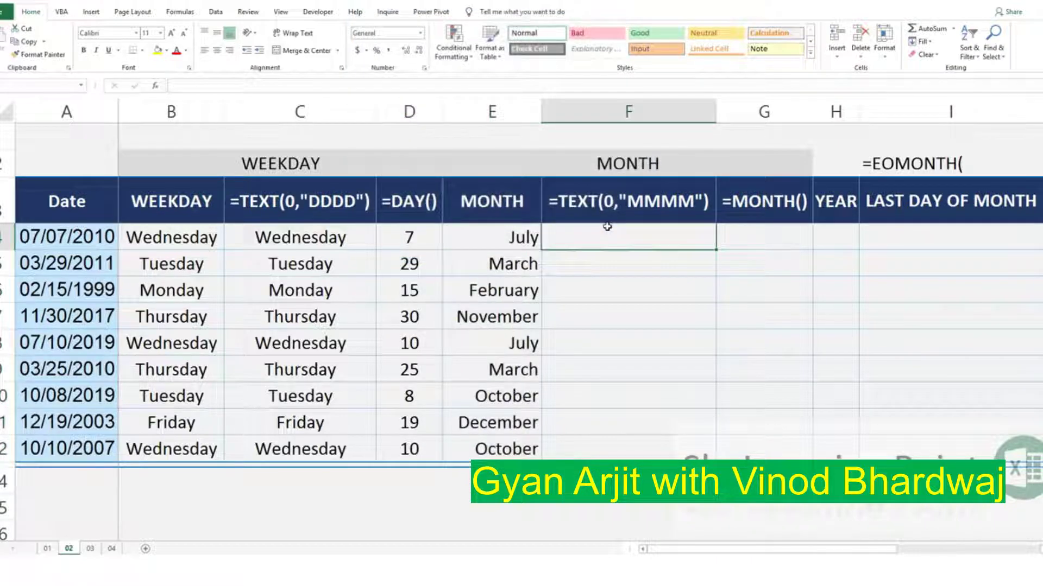
# Select F4:F12 to receive the TEXT formula
pyautogui.write('=')
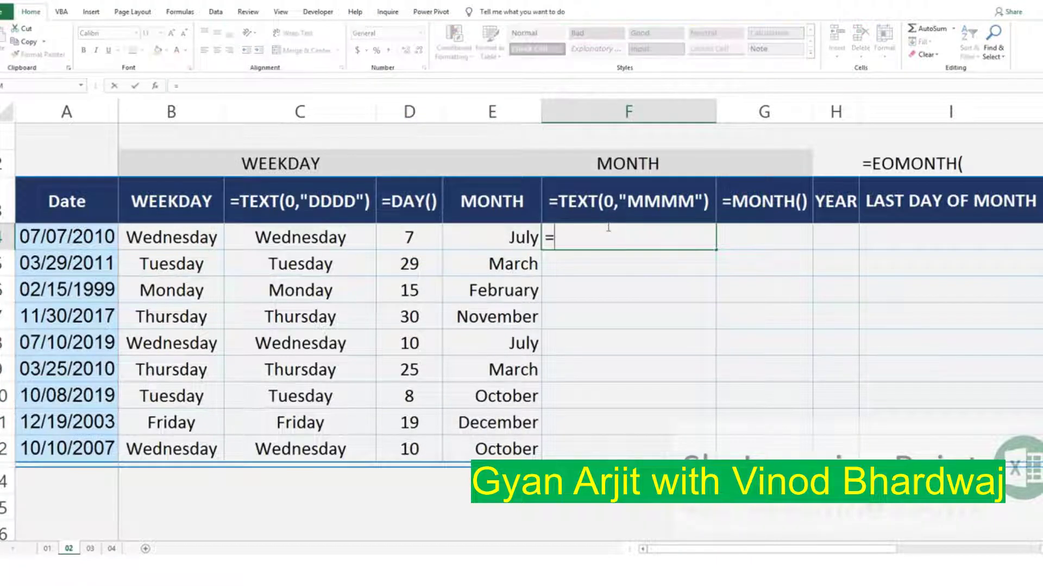
pyautogui.write('te')
pyautogui.press('Tab')
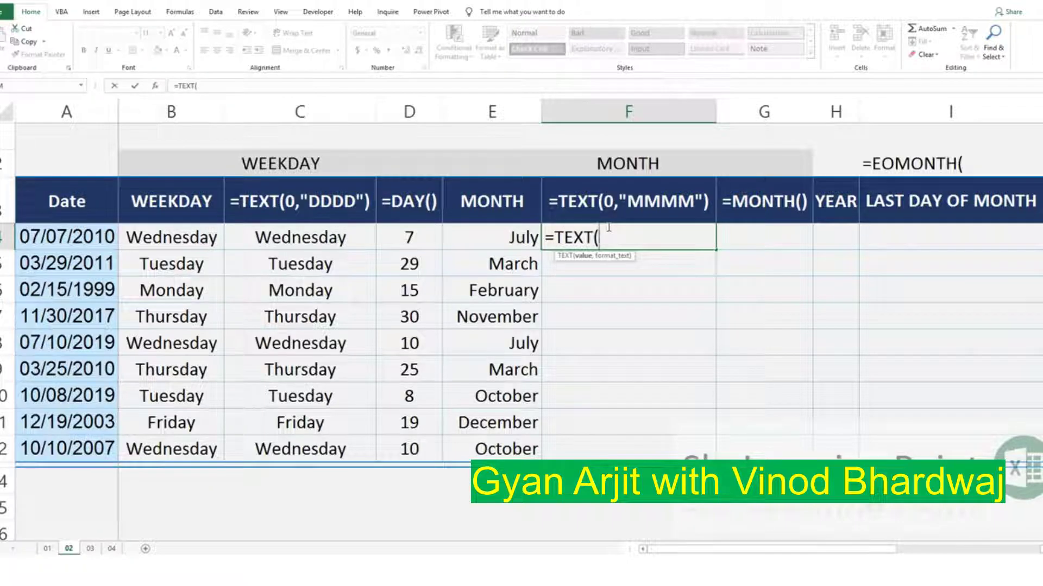
pyautogui.press('Escape')
pyautogui.hotkey('shift', 'Down')
pyautogui.hotkey('shift', 'Down')
pyautogui.hotkey('shift', 'Down')
pyautogui.hotkey('shift', 'Down')
pyautogui.hotkey('shift', 'Down')
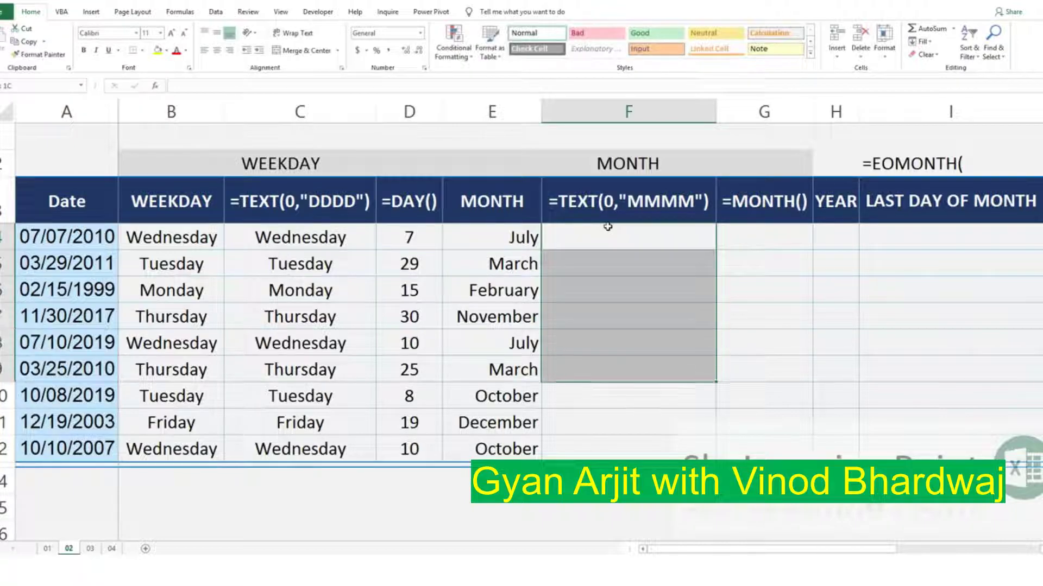
pyautogui.hotkey('shift', 'Down')
pyautogui.hotkey('shift', 'Down')
pyautogui.hotkey('shift', 'Down')
# Fill F4:F12 with =TEXT(A4,"mm"), showing month numbers
pyautogui.write('=')
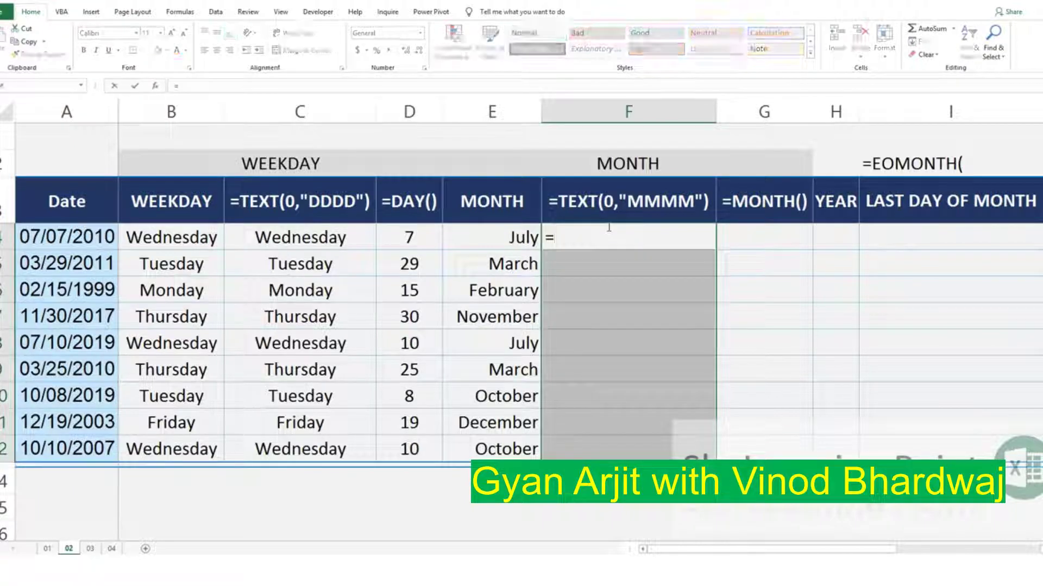
pyautogui.write('TEXT(')
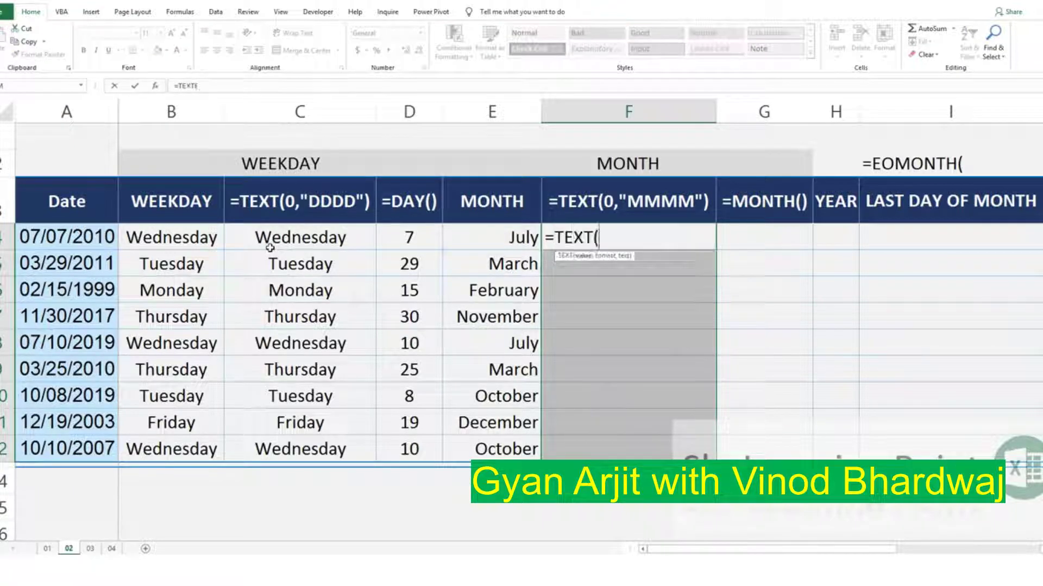
pyautogui.click(56, 245)
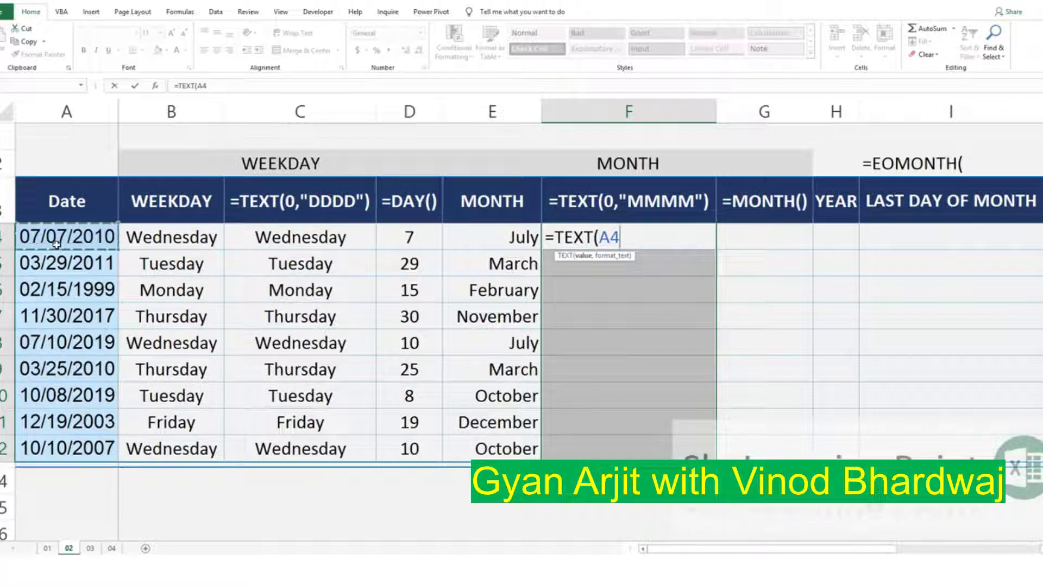
pyautogui.write(',')
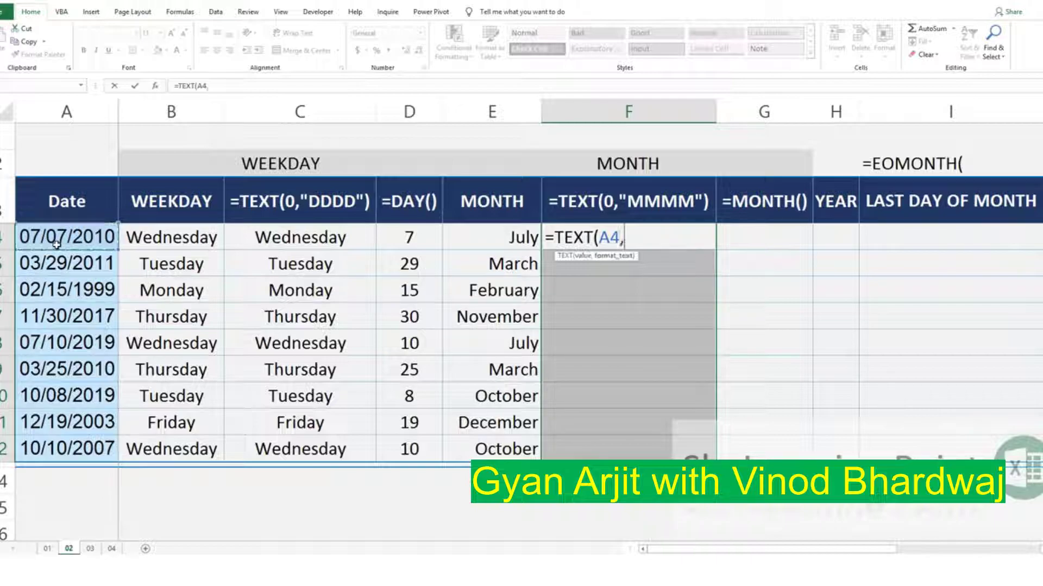
pyautogui.write('"')
pyautogui.write('mm')
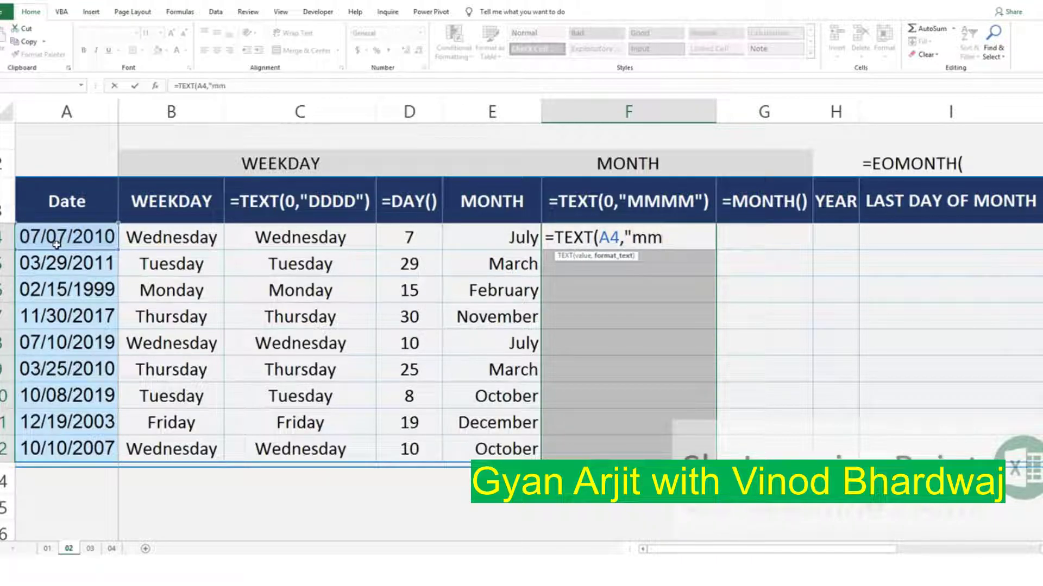
pyautogui.write('"')
pyautogui.write(')')
pyautogui.press('Return')
pyautogui.hotkey('shift', 'Return')
pyautogui.press('F2')
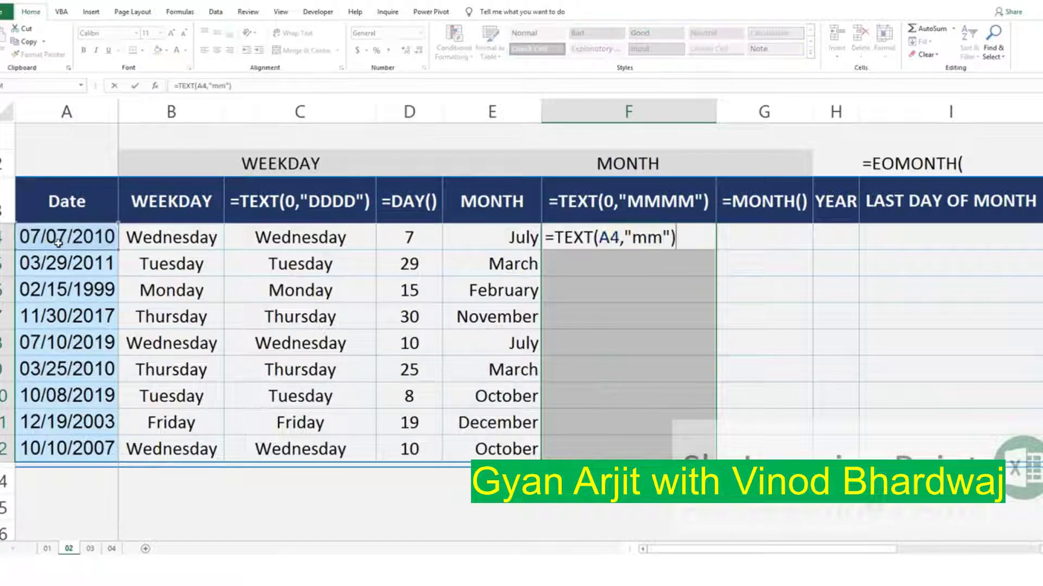
pyautogui.hotkey('ctrl', 'Return')
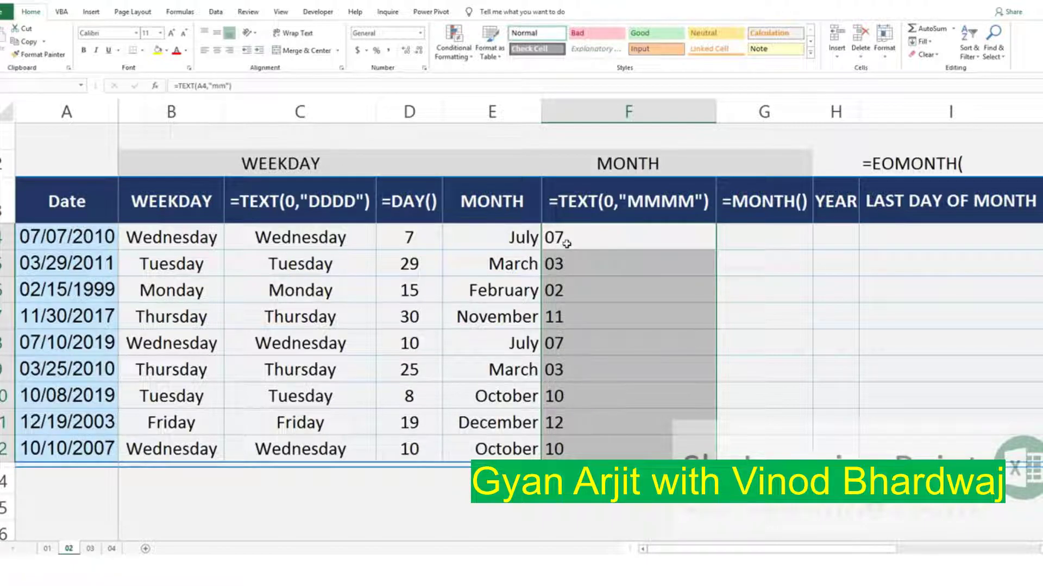
# Change the format code to "mmMM" so F4:F12 show full month names like July, March
pyautogui.press('F2')
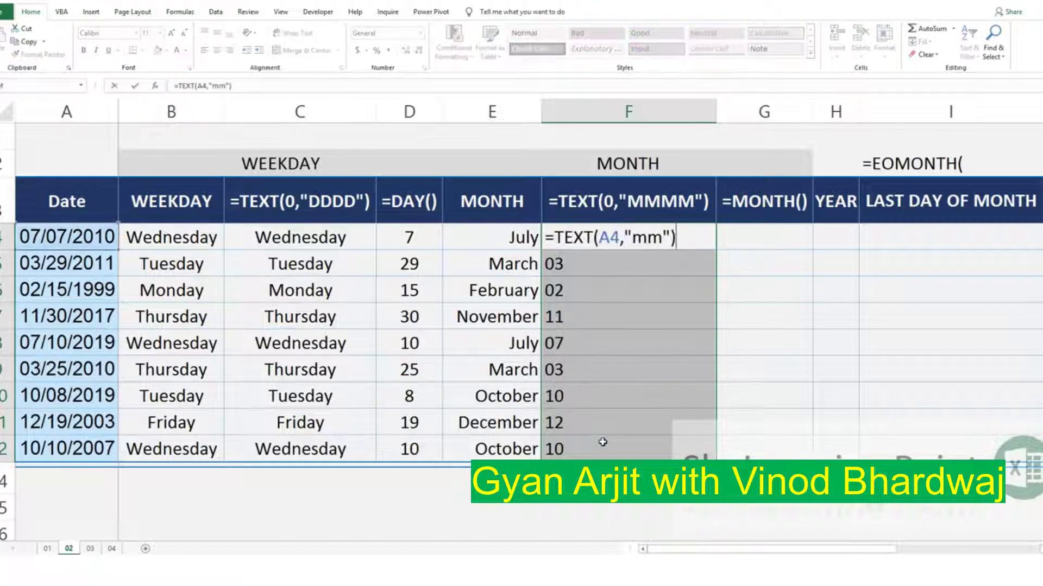
pyautogui.press('Left')
pyautogui.press('Left')
pyautogui.write('M')
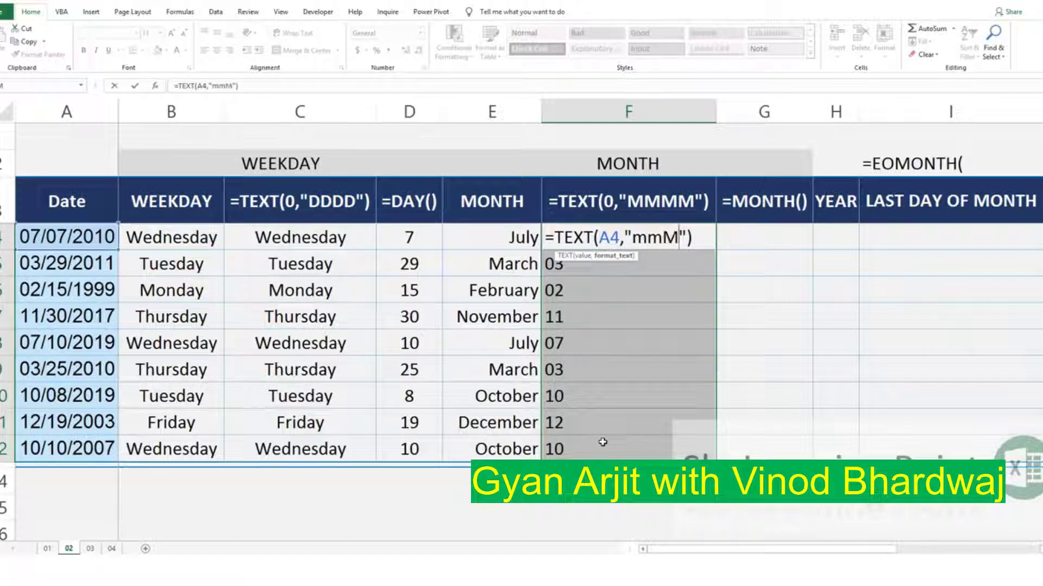
pyautogui.hotkey('ctrl', 'Return')
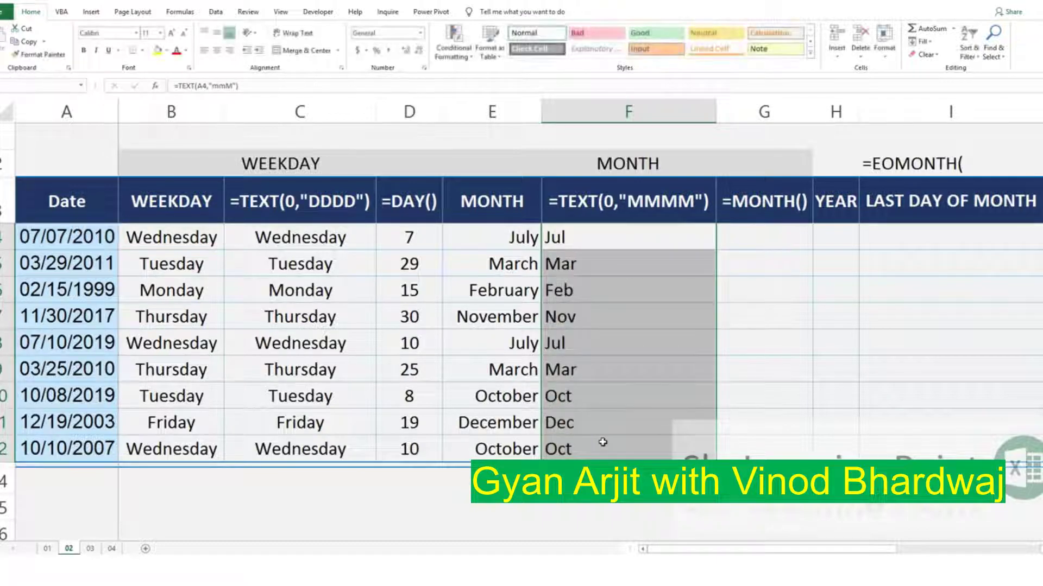
pyautogui.press('F2')
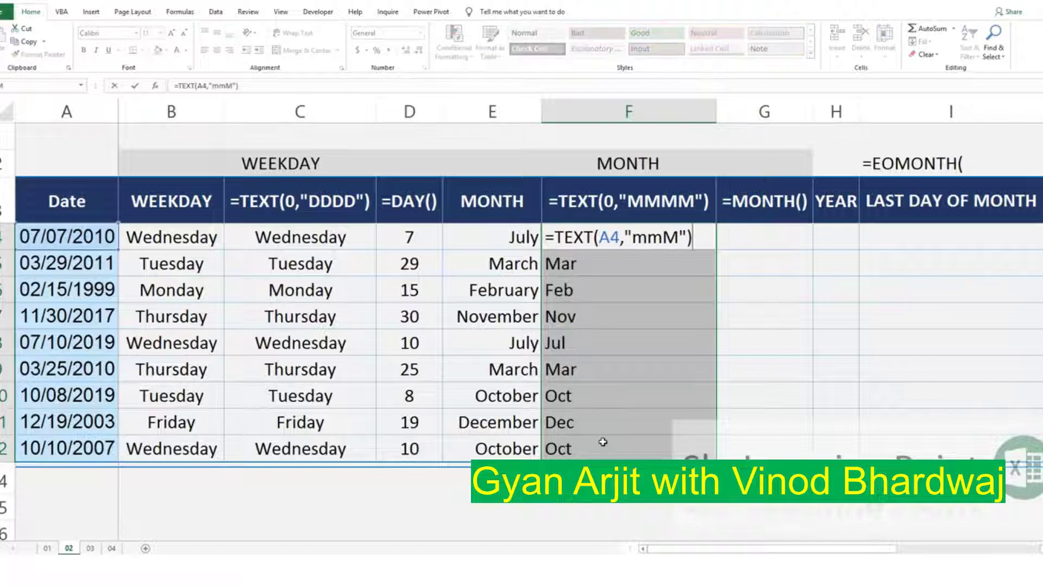
pyautogui.write('M')
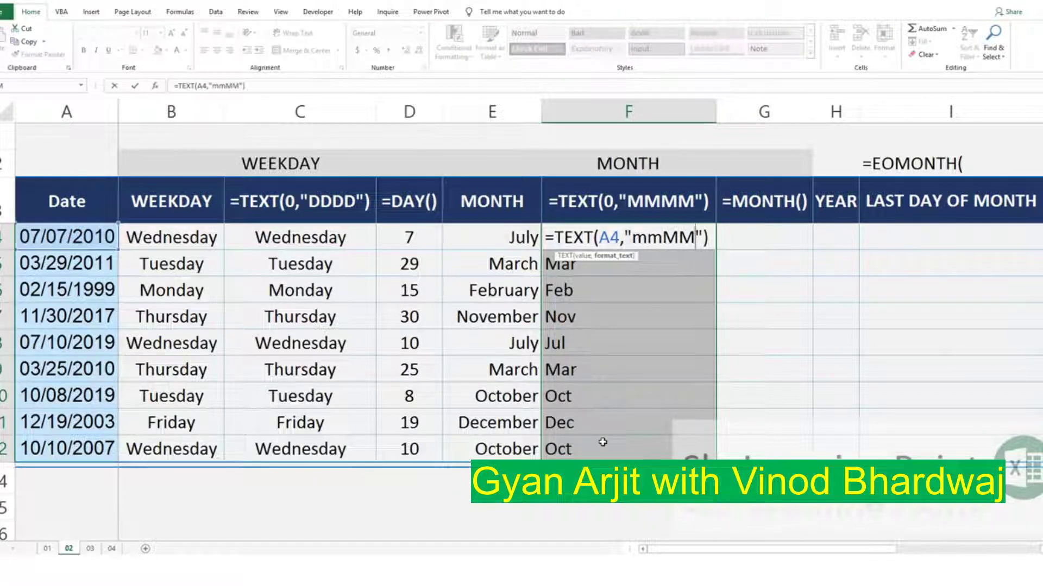
pyautogui.hotkey('ctrl', 'Return')
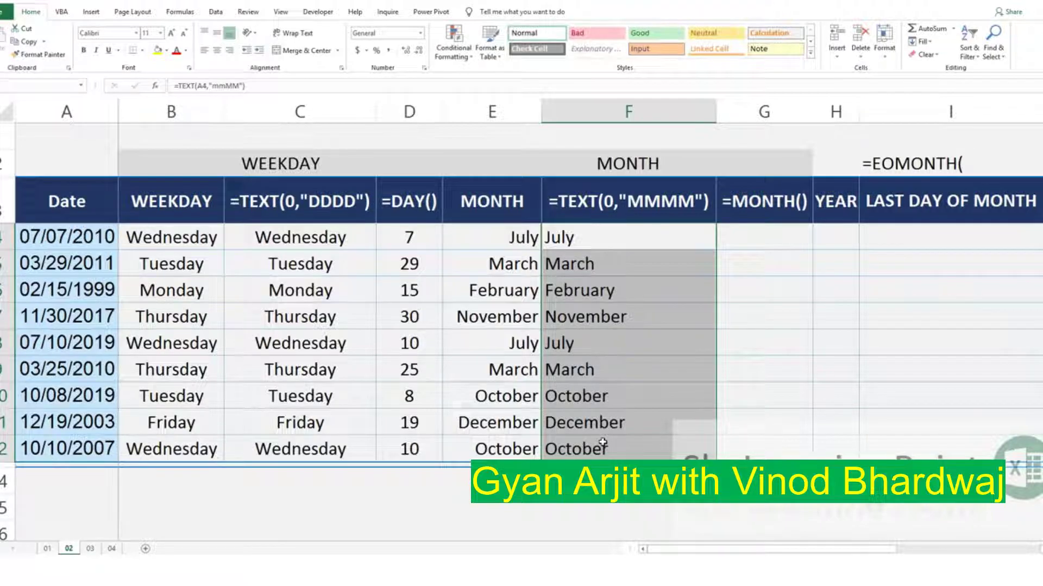
pyautogui.press('Up')
pyautogui.press('Down')
pyautogui.press('Down')
pyautogui.press('Down')
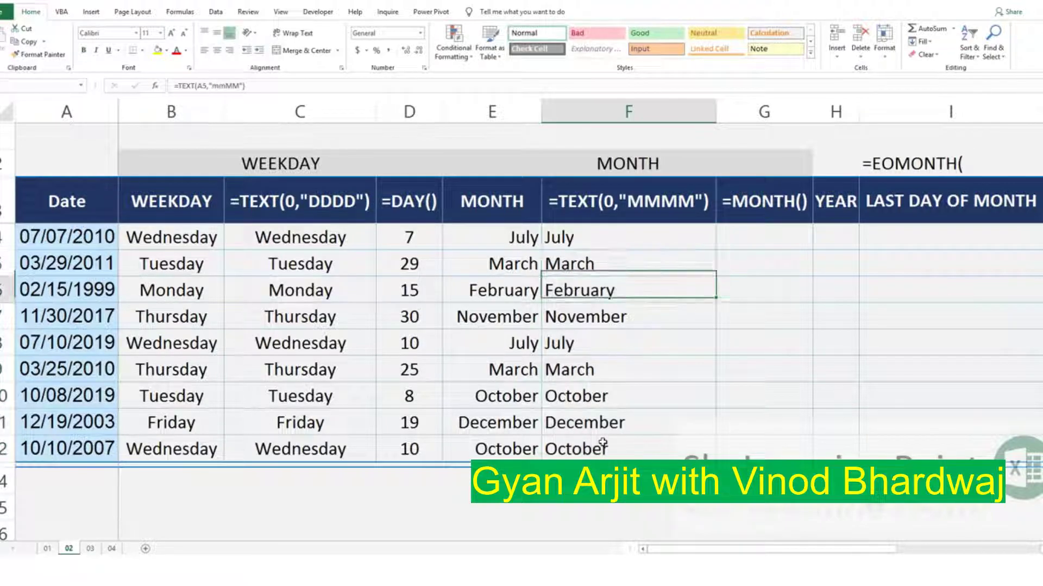
pyautogui.press('Down')
pyautogui.press('Down')
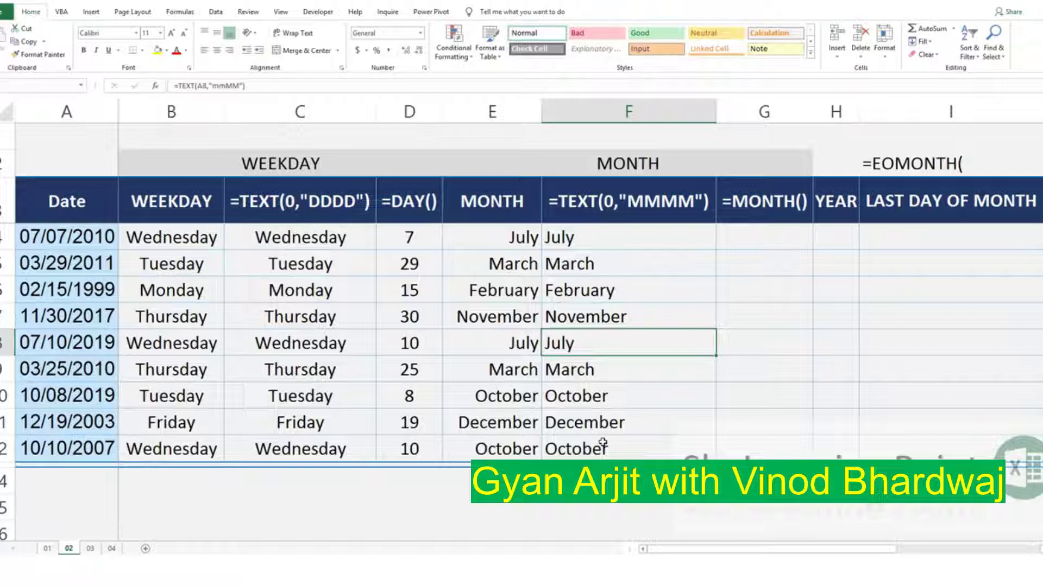
pyautogui.press('Up')
pyautogui.press('Up')
pyautogui.press('Up')
# Fill G4:G12 with =MONTH(A4), returning month numbers 7, 3, 2, 11
pyautogui.press('Right')
pyautogui.write('=')
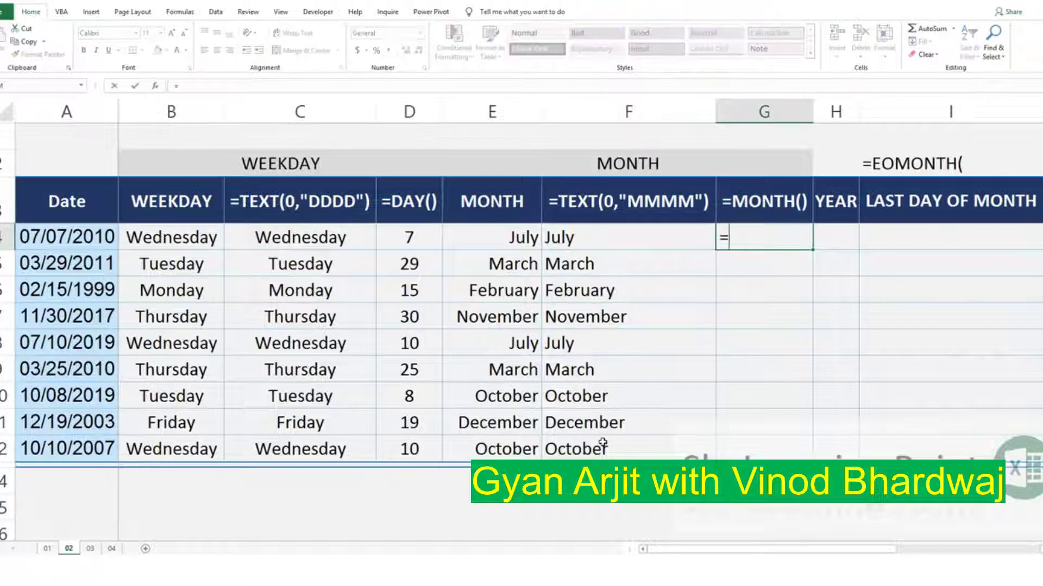
pyautogui.write('MON')
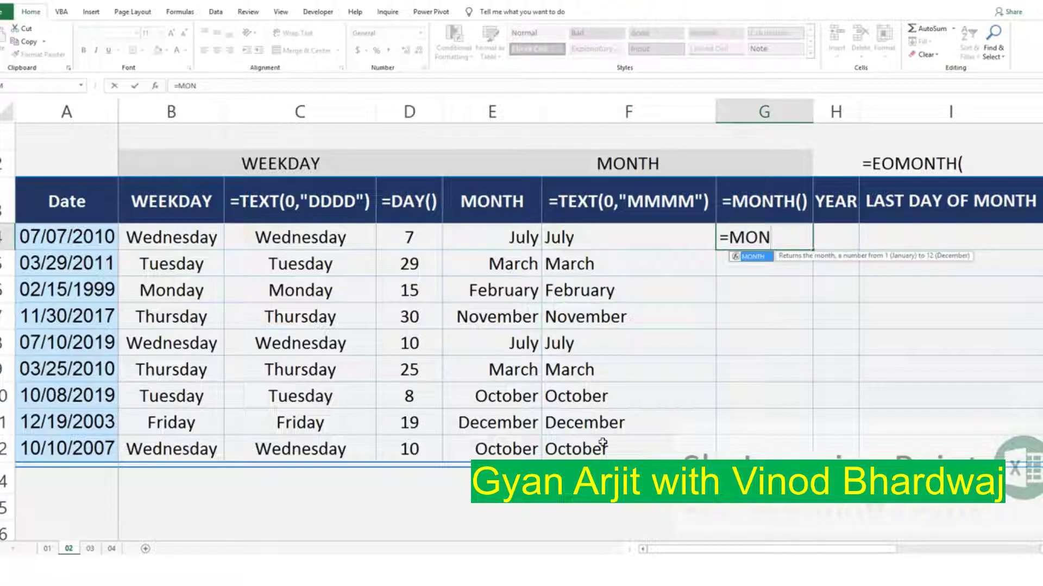
pyautogui.write('TH(')
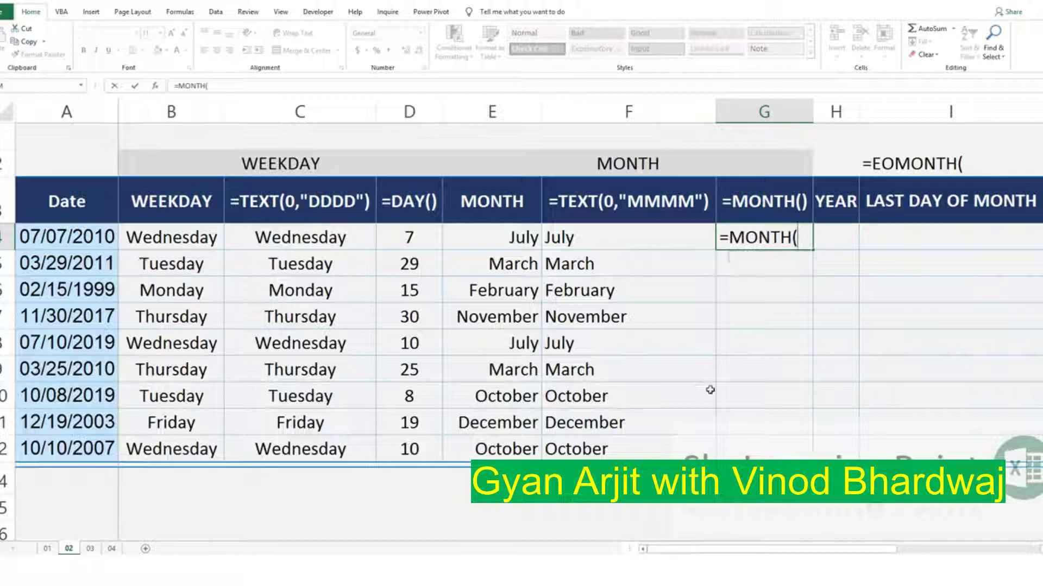
pyautogui.press('Escape')
pyautogui.hotkey('shift', 'Down')
pyautogui.hotkey('shift', 'Down')
pyautogui.hotkey('shift', 'Down')
pyautogui.hotkey('shift', 'Down')
pyautogui.hotkey('shift', 'Down')
pyautogui.hotkey('shift', 'Down')
pyautogui.hotkey('shift', 'Down')
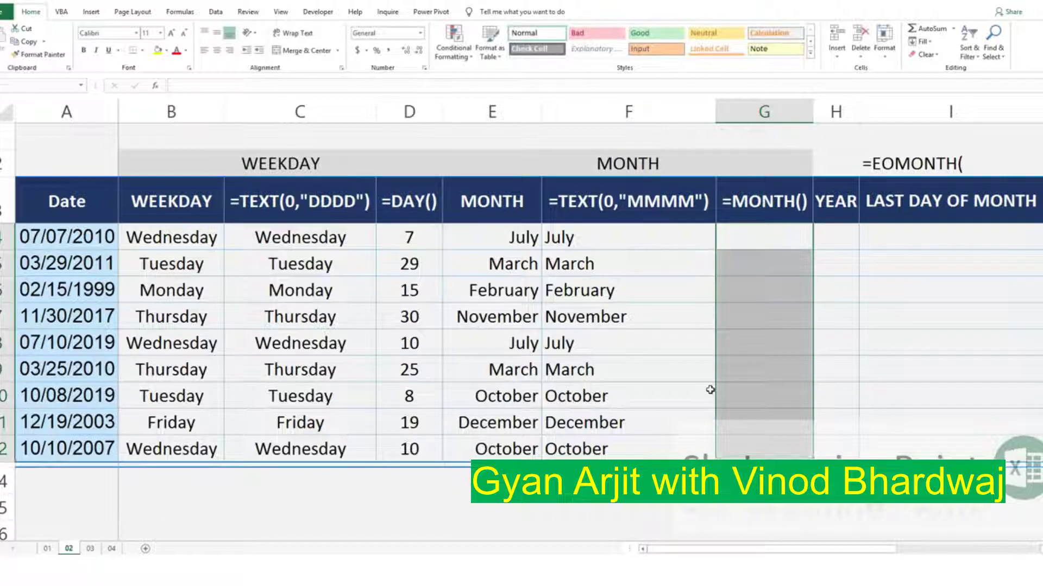
pyautogui.write('=MONTH(')
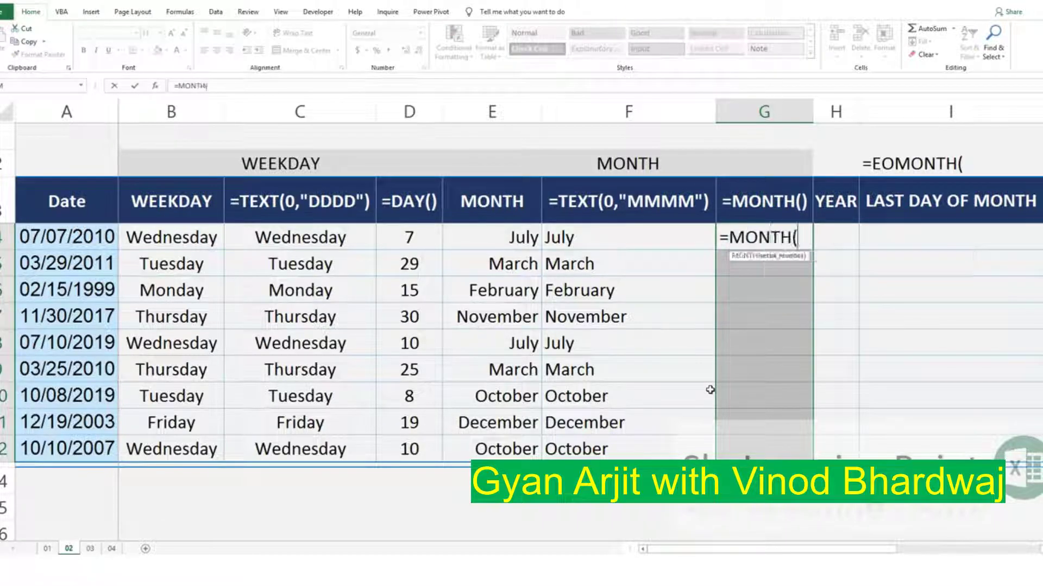
pyautogui.click(89, 236)
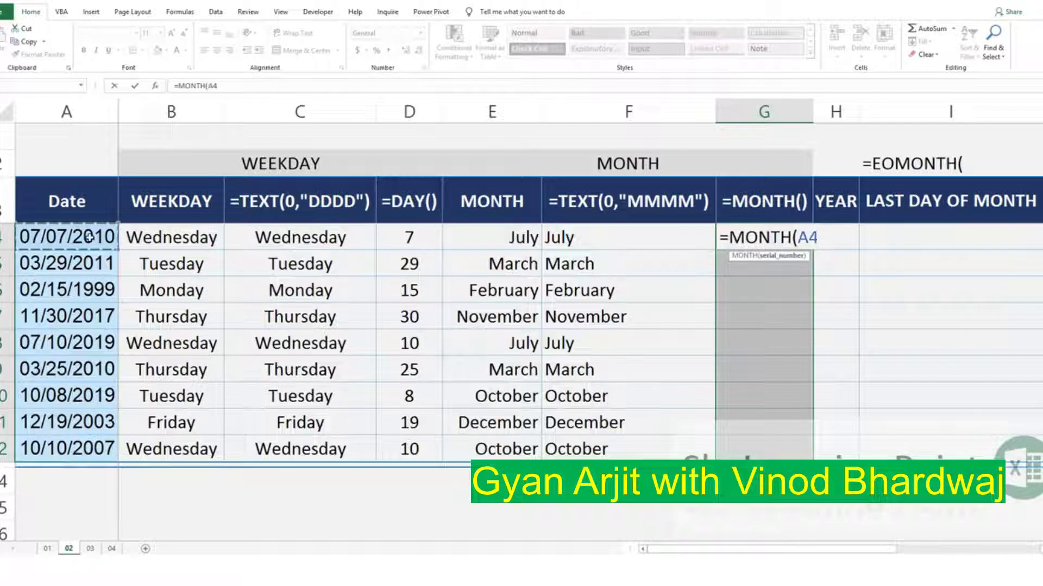
pyautogui.hotkey('ctrl', 'Return')
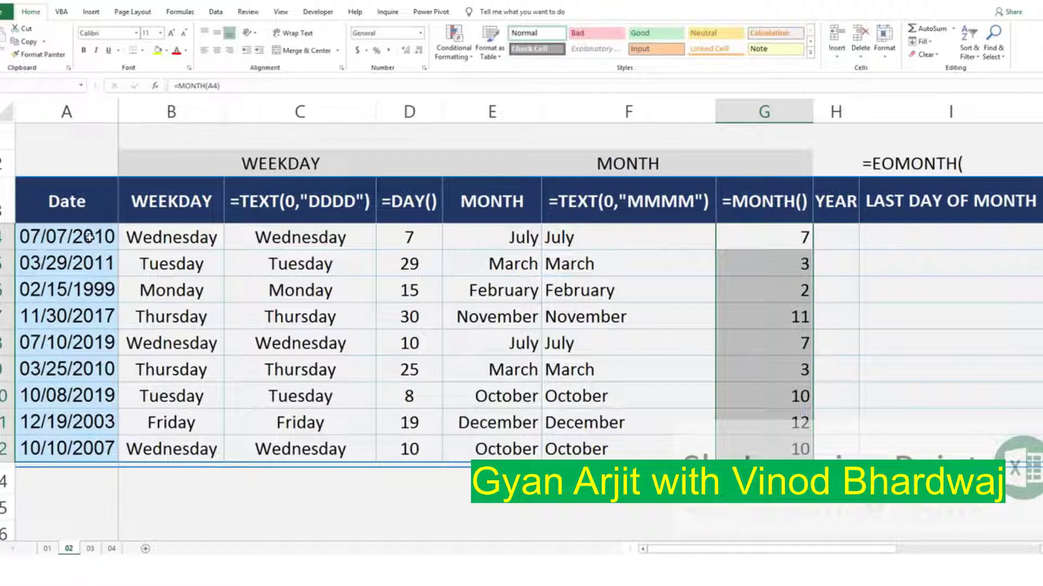
# Inspect the copied MONTH formulas in G5 and G6
pyautogui.click(803, 237)
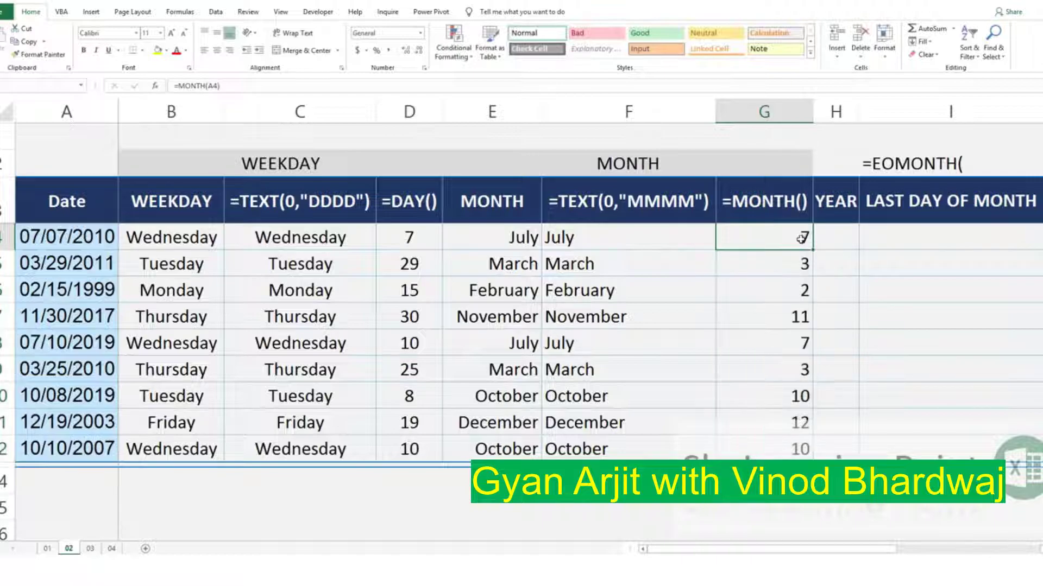
pyautogui.click(800, 260)
pyautogui.moveTo(804, 277); pyautogui.dragTo(784, 264)
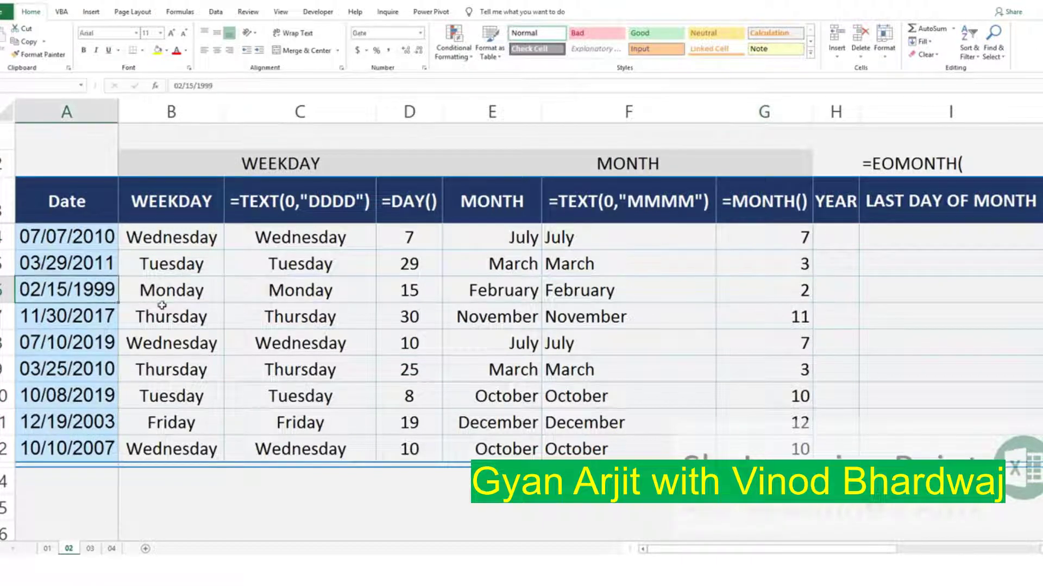
pyautogui.click(760, 291)
pyautogui.click(838, 226)
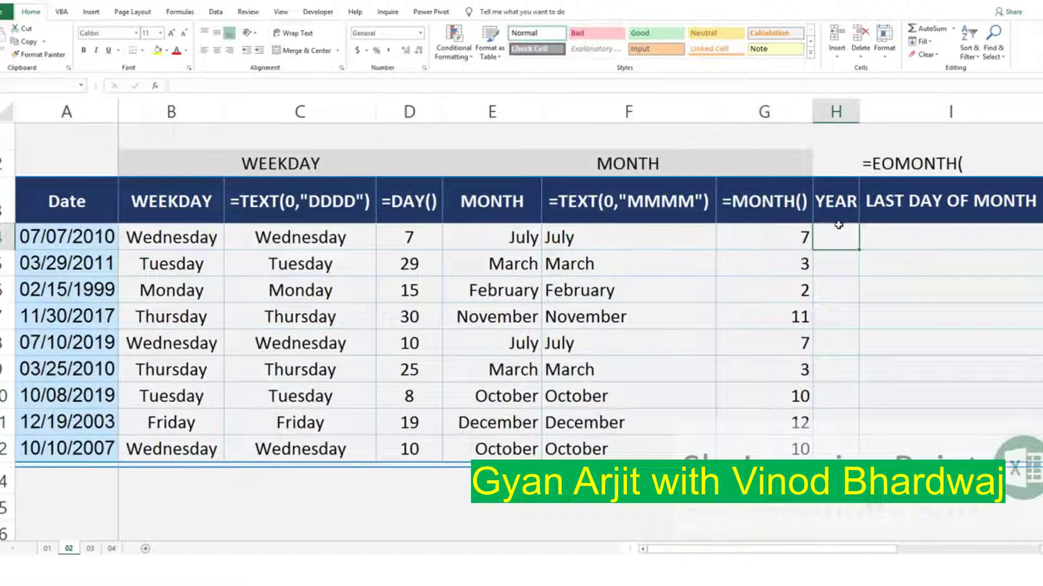
# Enter =YEAR(A4) in H4 and fill it down to H12
pyautogui.write('=Y')
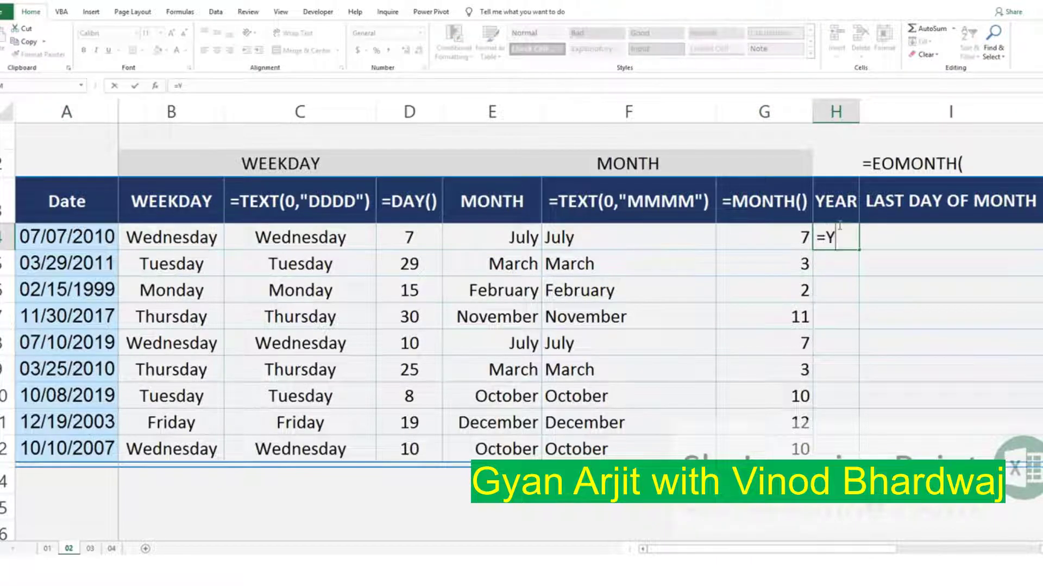
pyautogui.press('Tab')
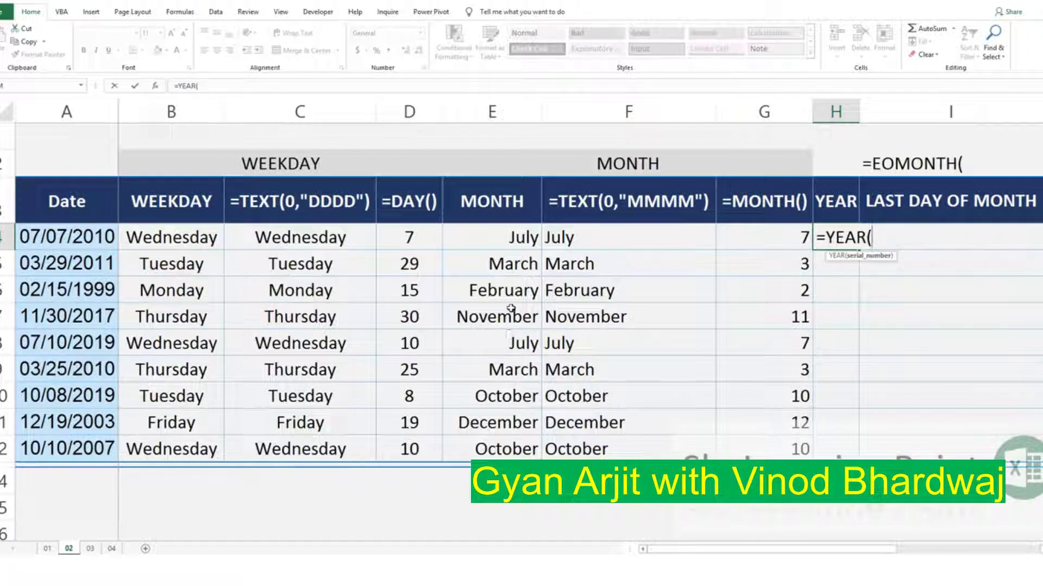
pyautogui.click(71, 238)
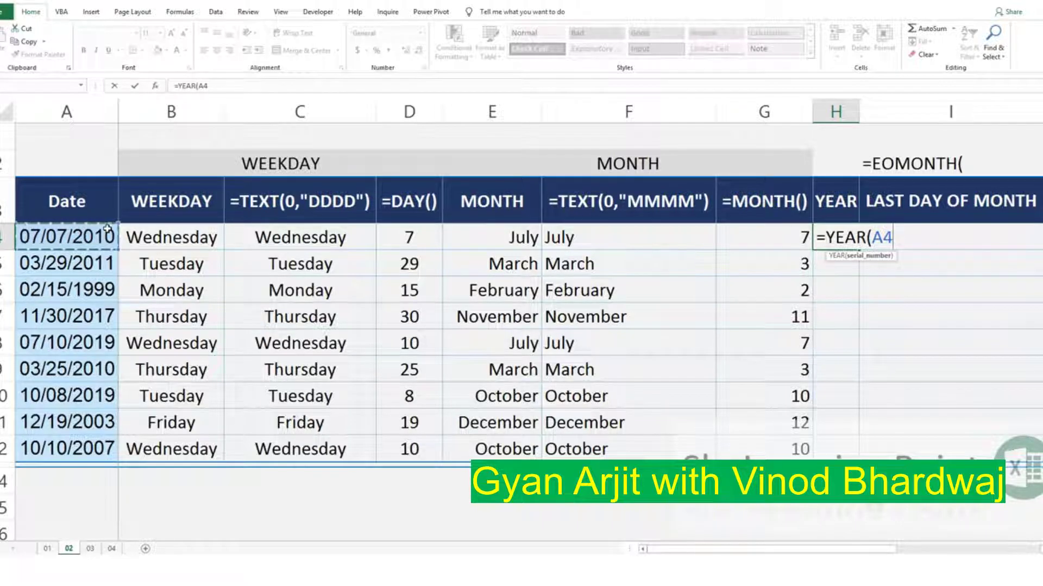
pyautogui.press('Return')
pyautogui.press('Up')
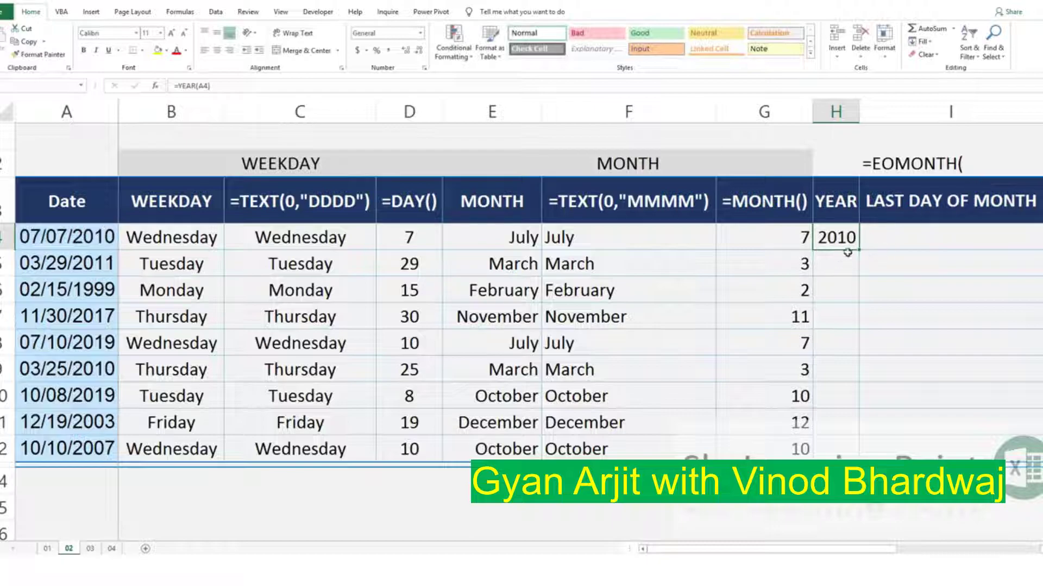
pyautogui.moveTo(858, 249); pyautogui.dragTo(842, 454)
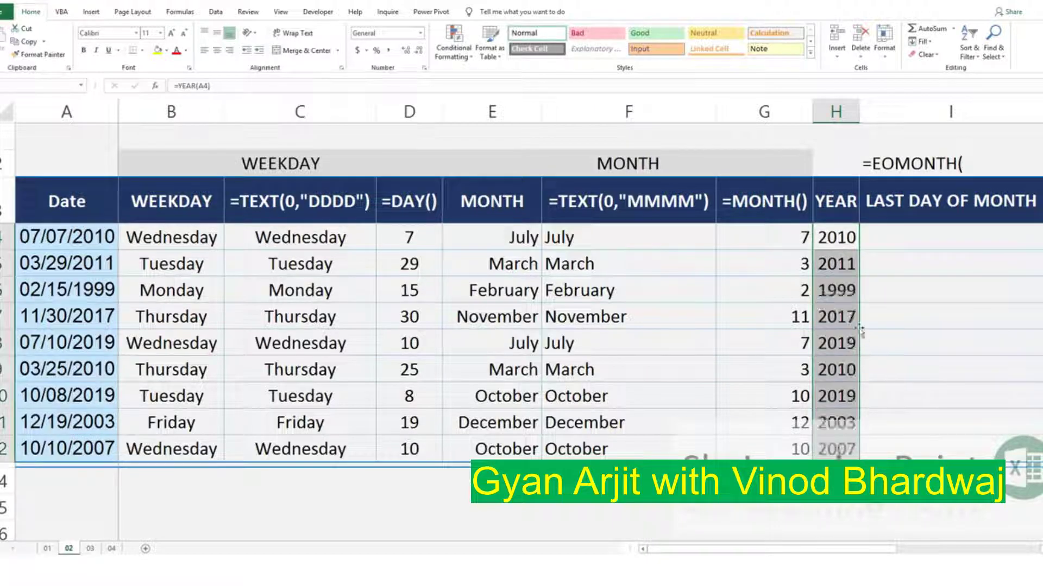
# Compare the year in H6 with its source date in A6
pyautogui.click(847, 288)
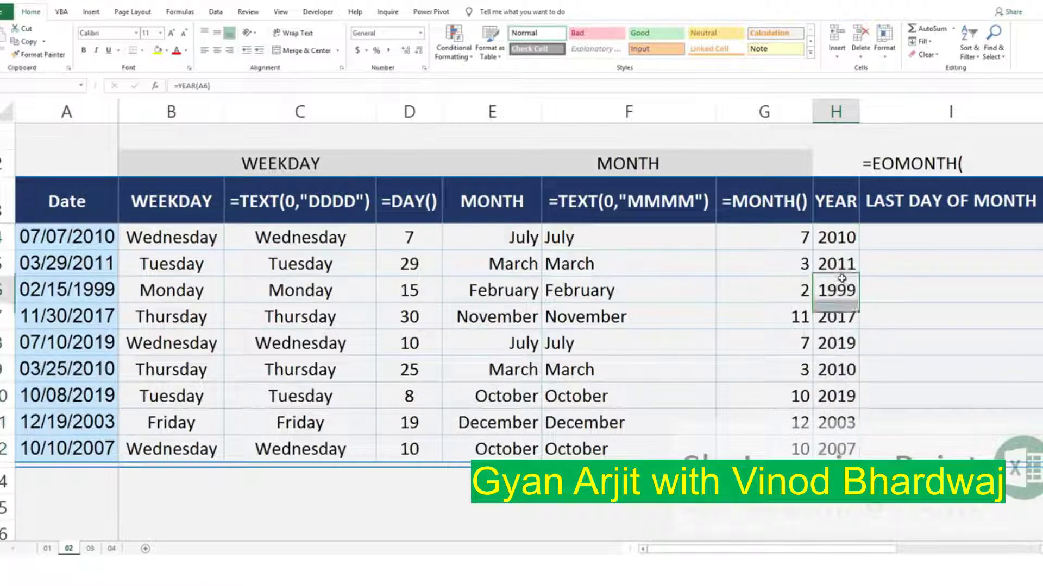
pyautogui.click(97, 298)
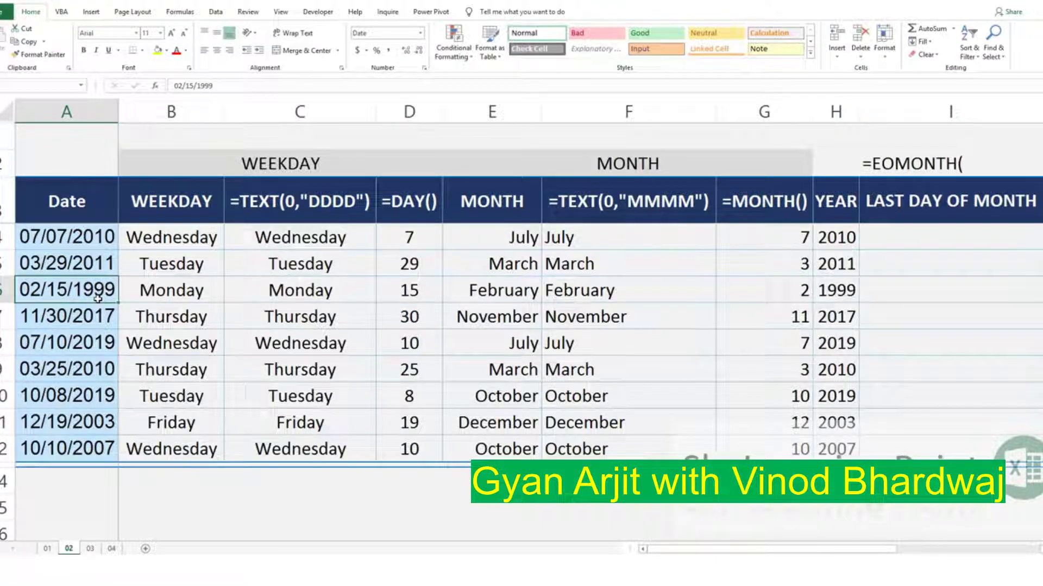
pyautogui.click(827, 294)
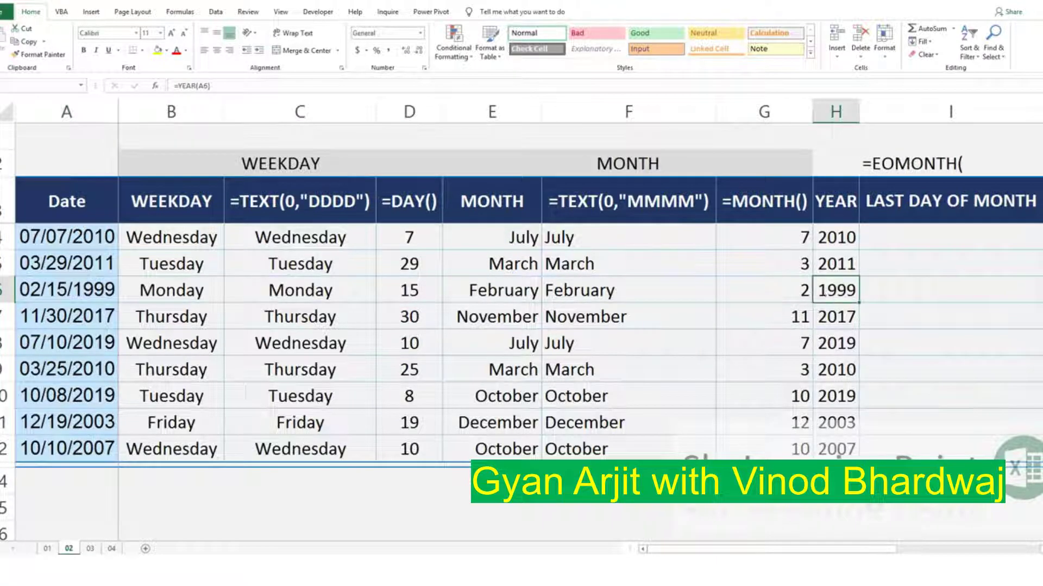
# Scroll right to view the LAST DAY OF MONTH and FIRST DAY OF NEXT MONTH columns, then return
pyautogui.press('Right')
pyautogui.press('Right')
pyautogui.press('Right')
pyautogui.press('Right')
pyautogui.press('Right')
pyautogui.press('Right')
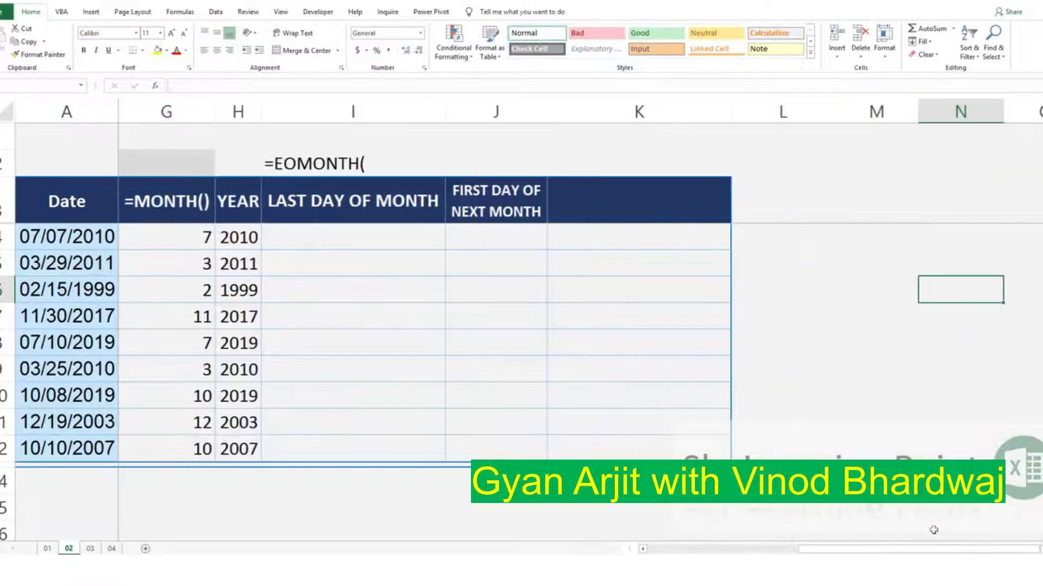
pyautogui.press('Right')
pyautogui.press('Right')
pyautogui.press('Left')
pyautogui.press('Left')
pyautogui.press('Left')
pyautogui.press('Left')
pyautogui.press('Left')
pyautogui.press('Left')
pyautogui.press('Left')
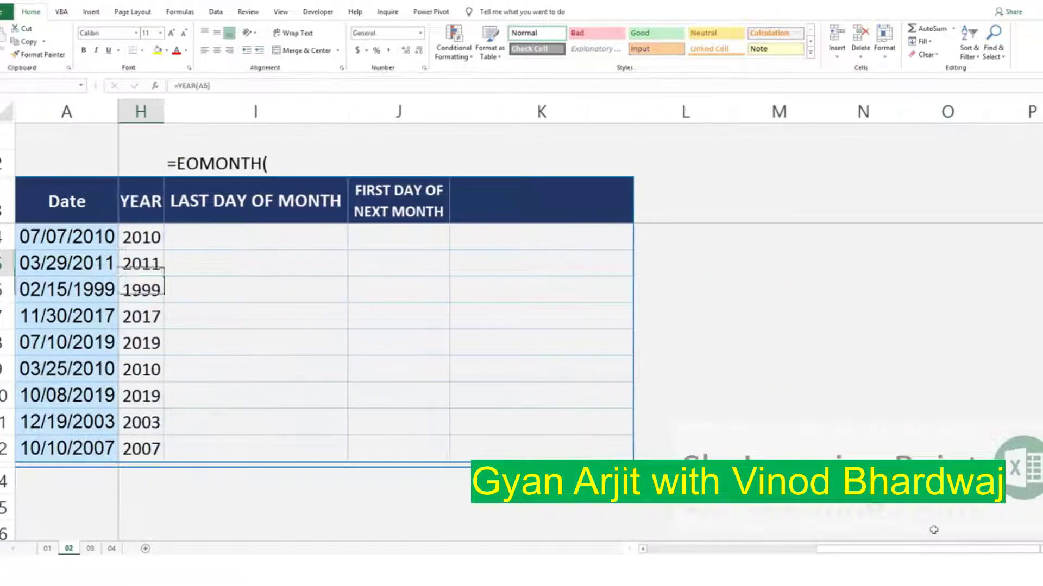
pyautogui.press('Up')
pyautogui.press('Right')
pyautogui.press('Right')
pyautogui.press('Up')
pyautogui.press('Left')
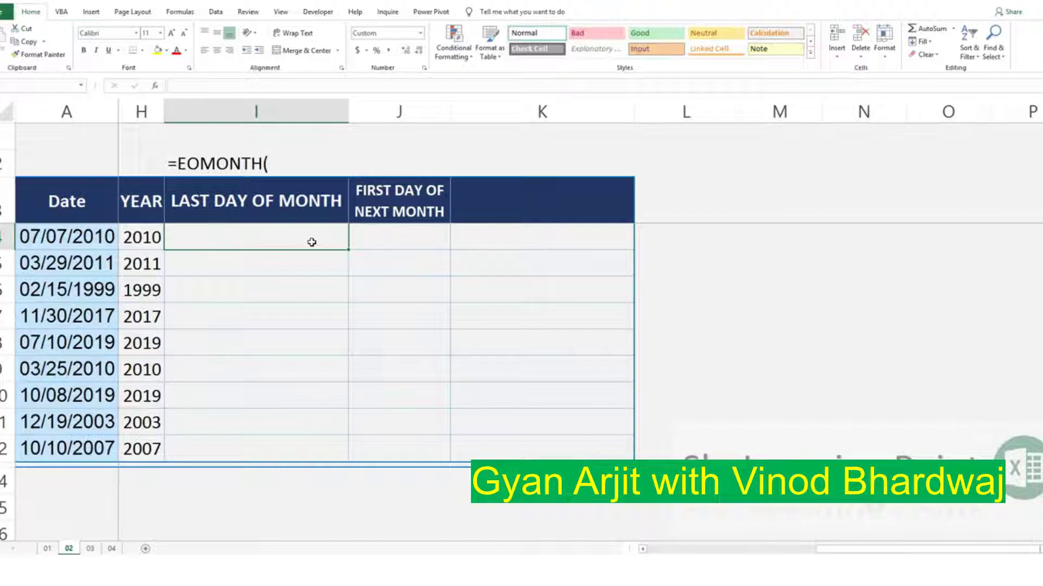
# Enter =EOMONTH(A4,0) in I4 and fill it down to I12
pyautogui.write('=EO')
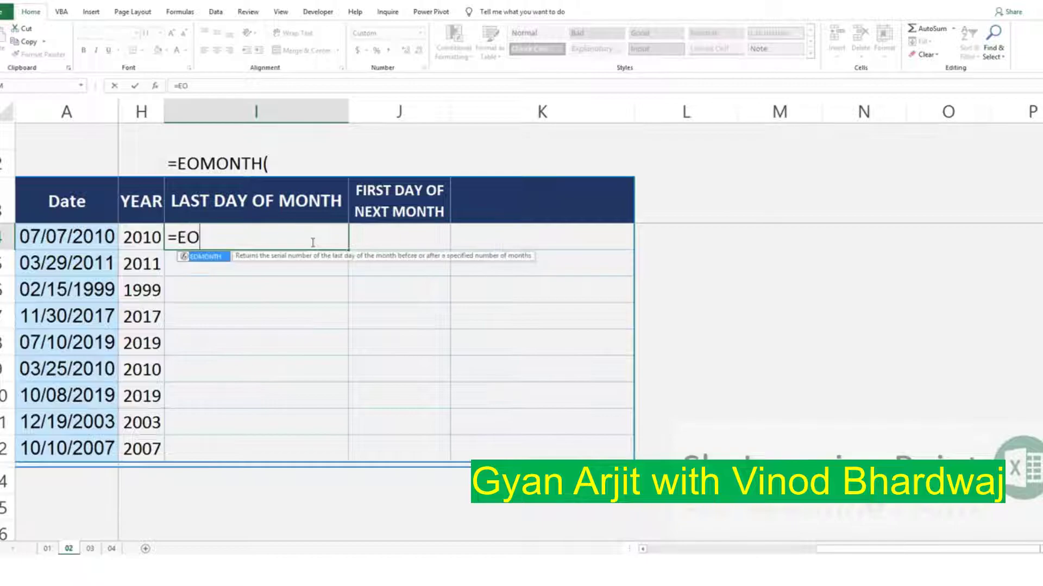
pyautogui.press('Tab')
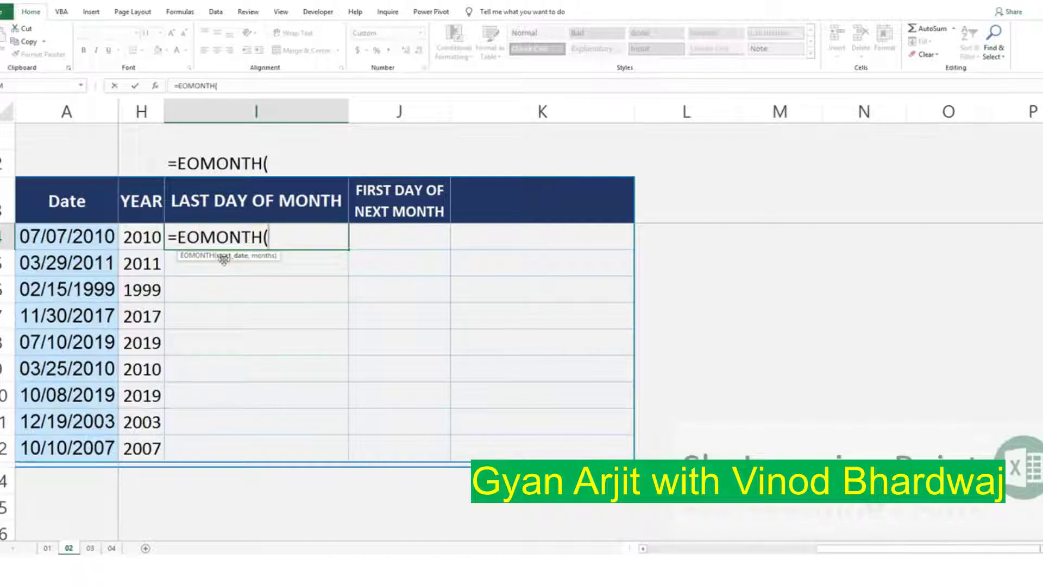
pyautogui.click(63, 233)
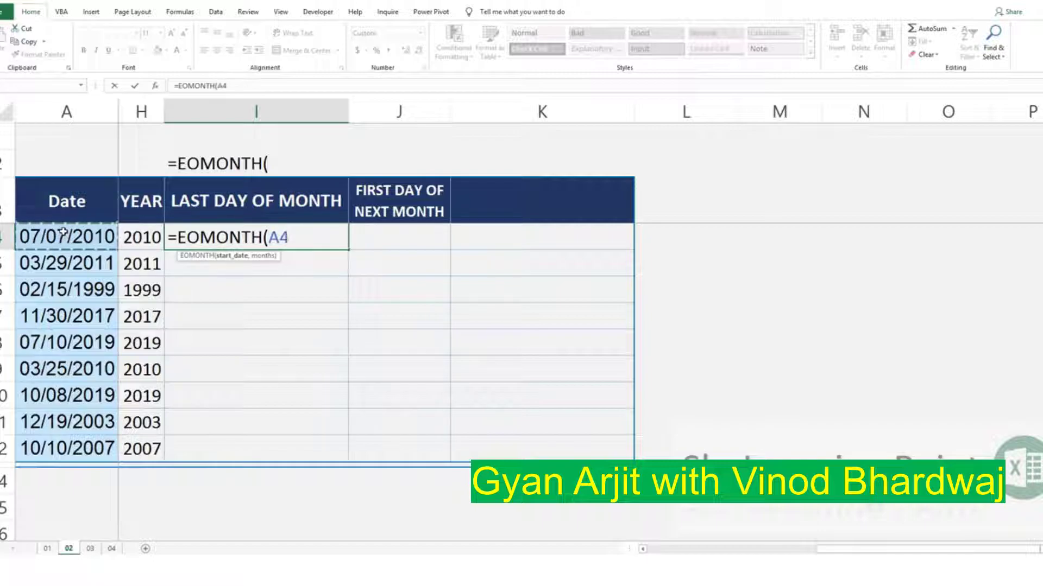
pyautogui.write(',0')
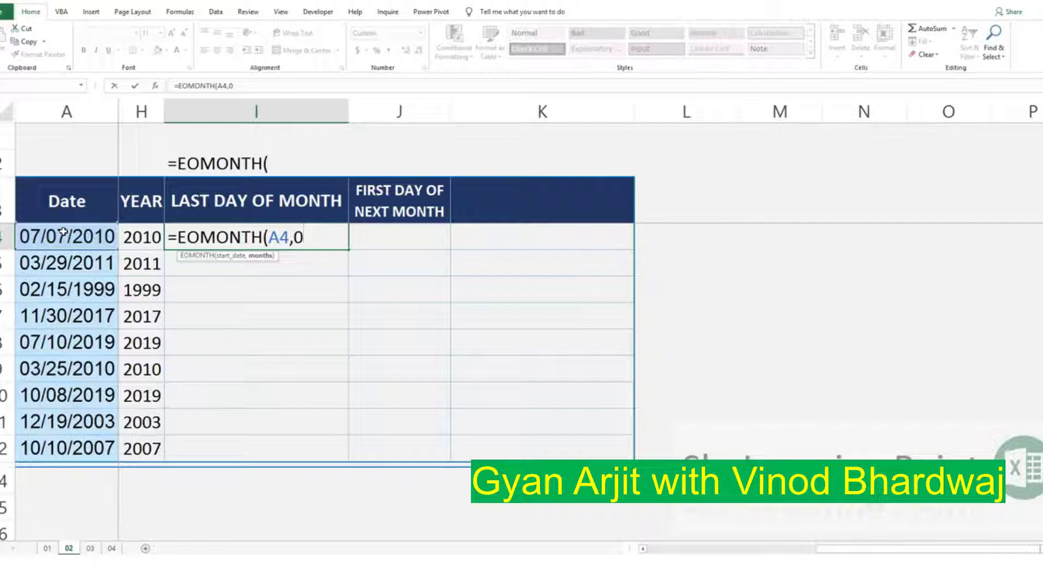
pyautogui.write(')')
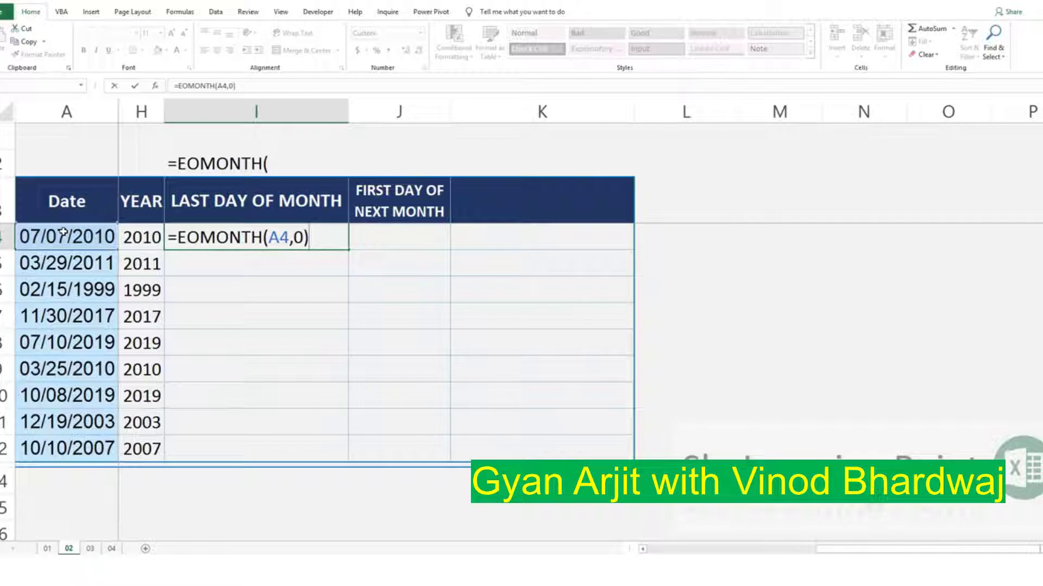
pyautogui.press('Return')
pyautogui.press('Up')
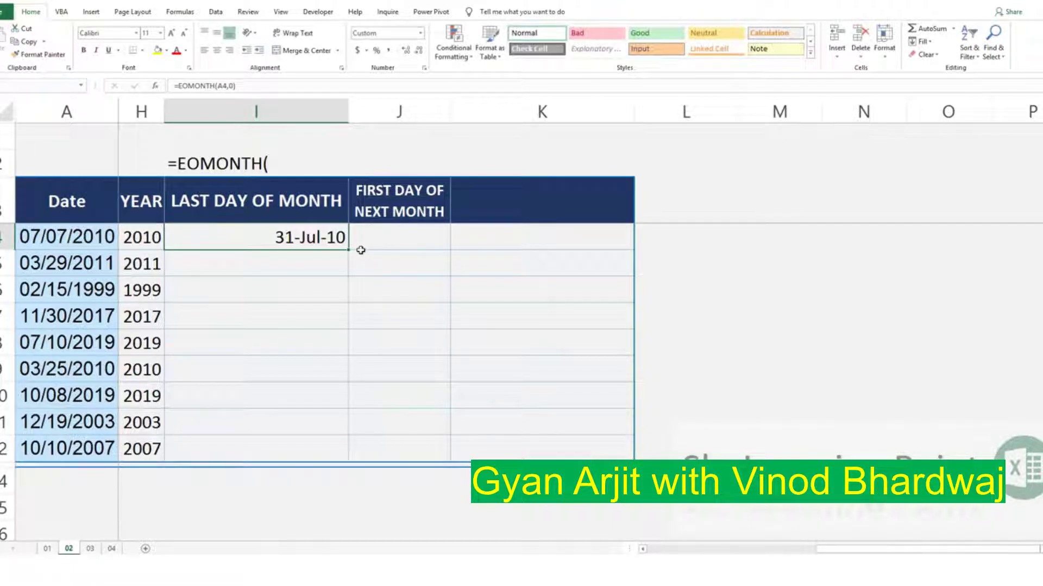
pyautogui.moveTo(346, 287); pyautogui.dragTo(314, 461)
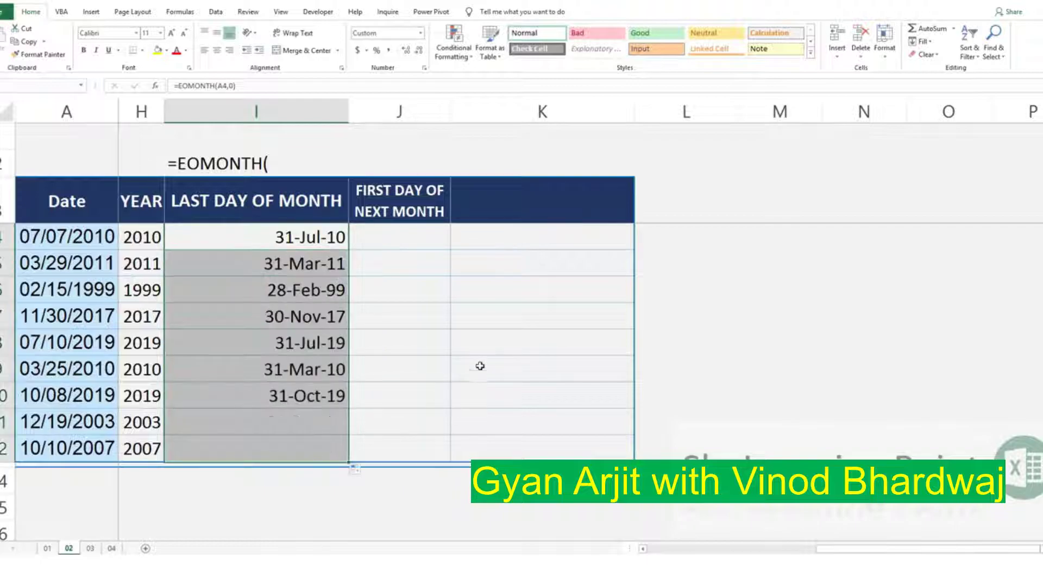
# Inspect the copied end-of-month formulas, including I6
pyautogui.click(401, 243)
pyautogui.click(298, 273)
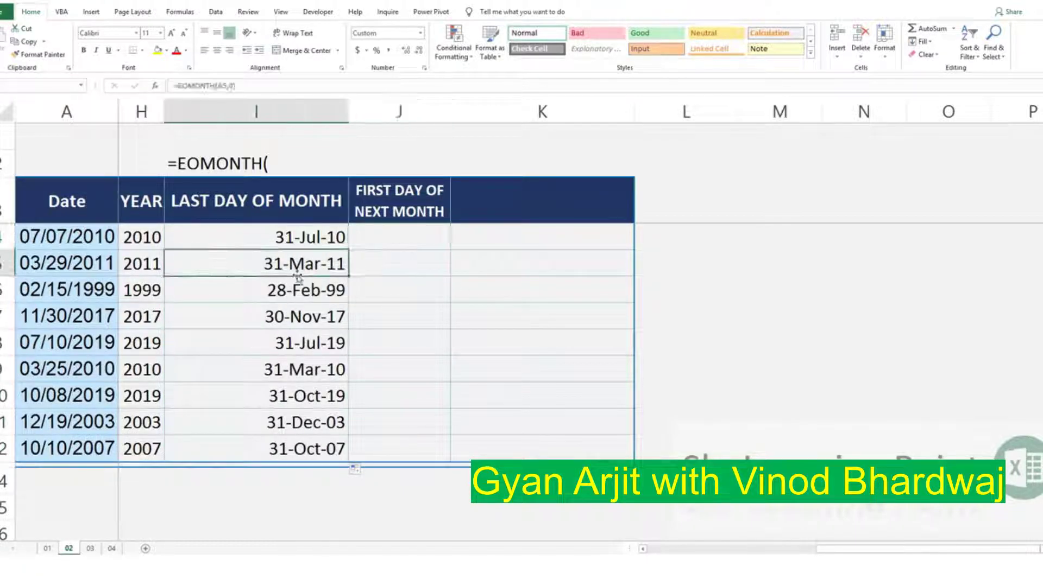
pyautogui.click(214, 289)
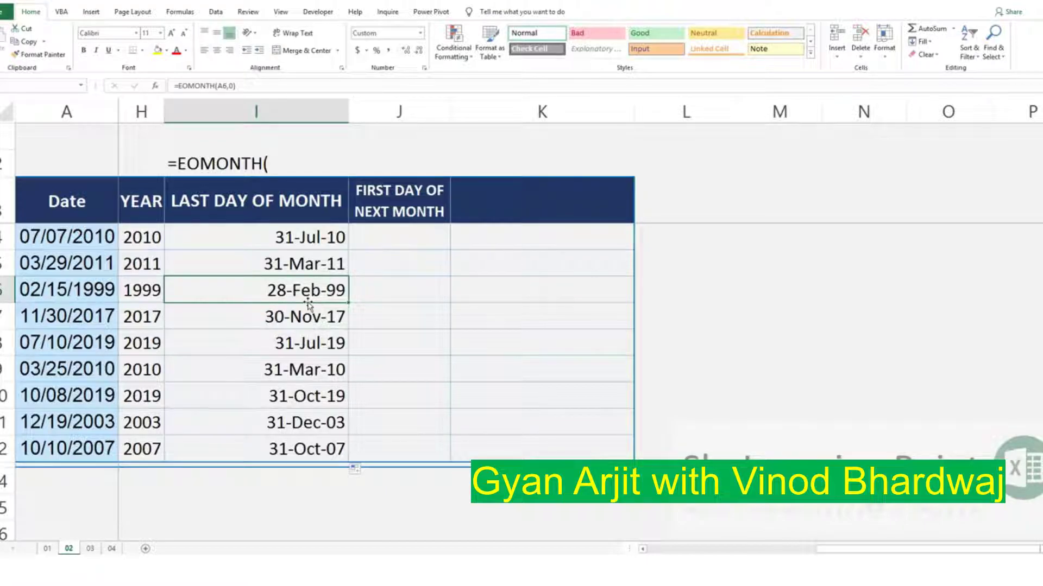
pyautogui.click(22, 293)
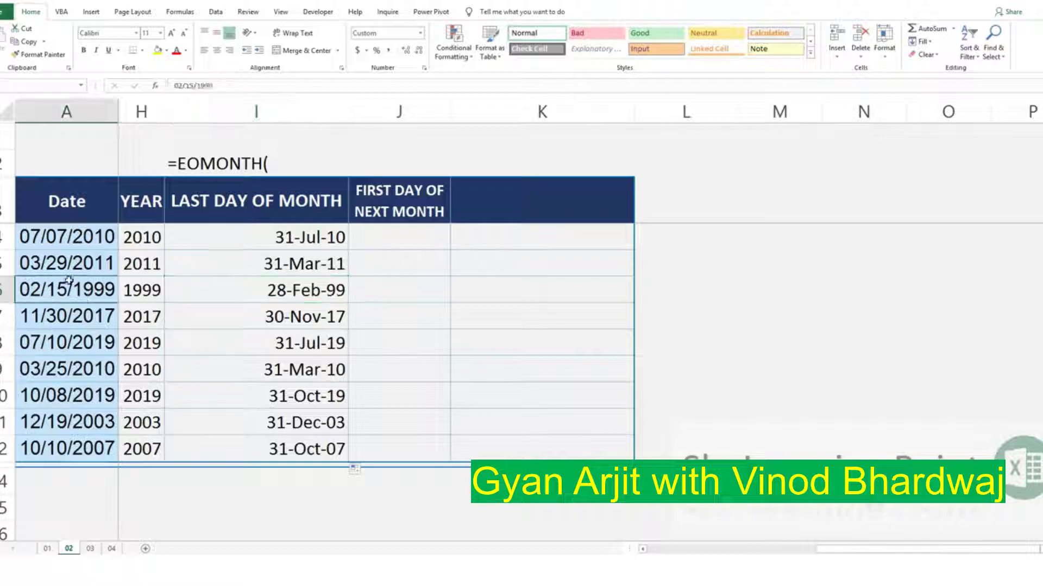
pyautogui.press('F2')
pyautogui.press('BackSpace')
pyautogui.press('BackSpace')
pyautogui.press('BackSpace')
pyautogui.press('BackSpace')
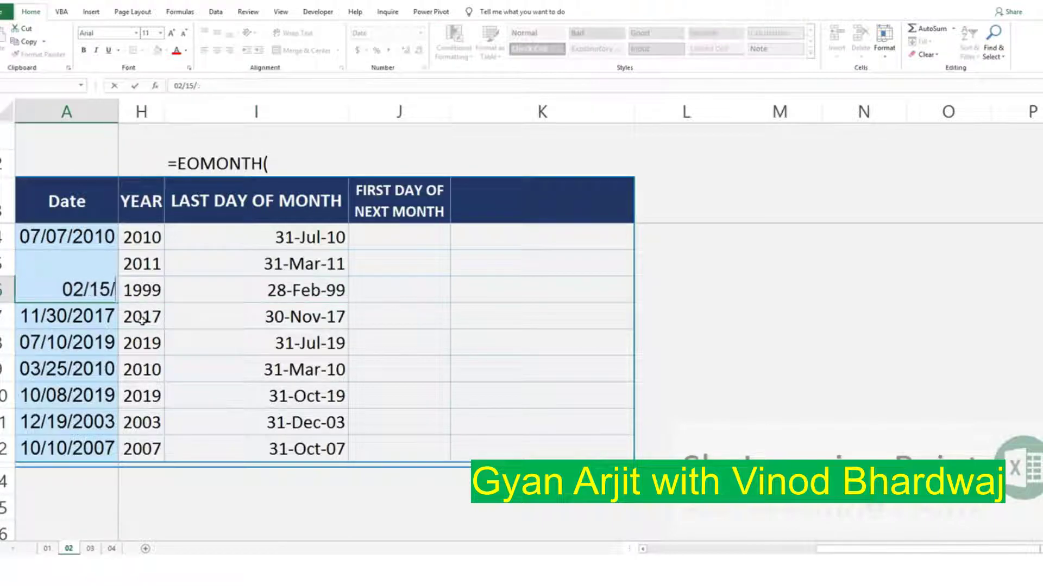
pyautogui.write('2000')
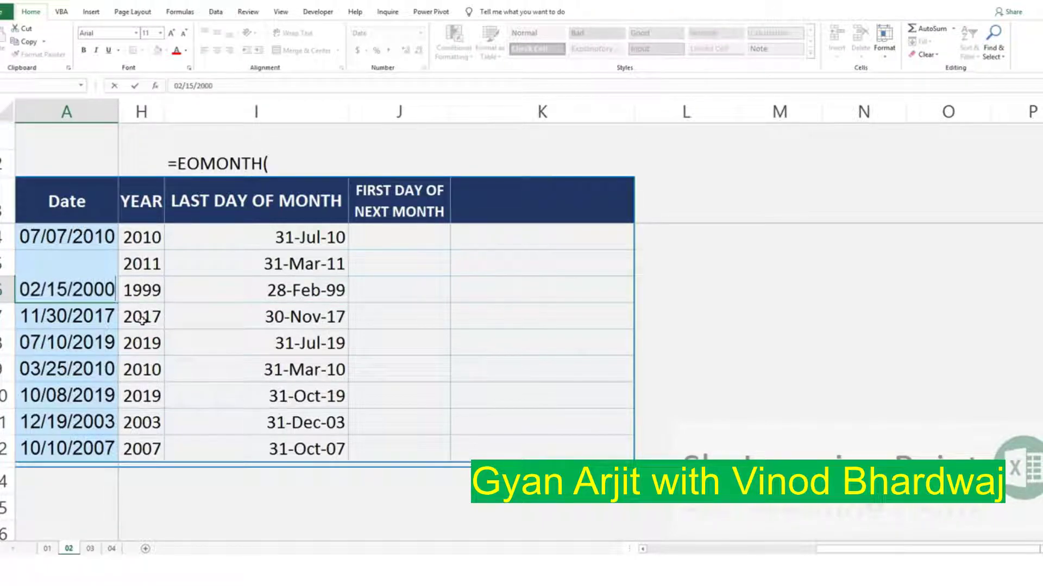
pyautogui.press('Return')
pyautogui.press('Up')
pyautogui.press('Right')
pyautogui.press('Right')
pyautogui.press('Right')
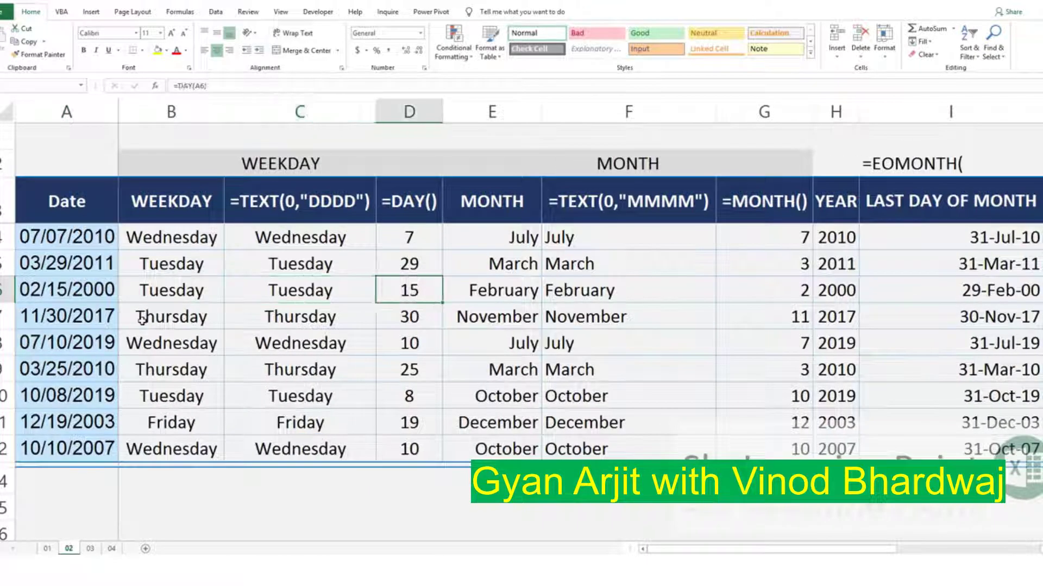
pyautogui.press('Right')
pyautogui.press('Right')
pyautogui.press('Right')
pyautogui.press('Left')
pyautogui.press('Left')
pyautogui.press('Left')
pyautogui.press('Left')
pyautogui.press('Up')
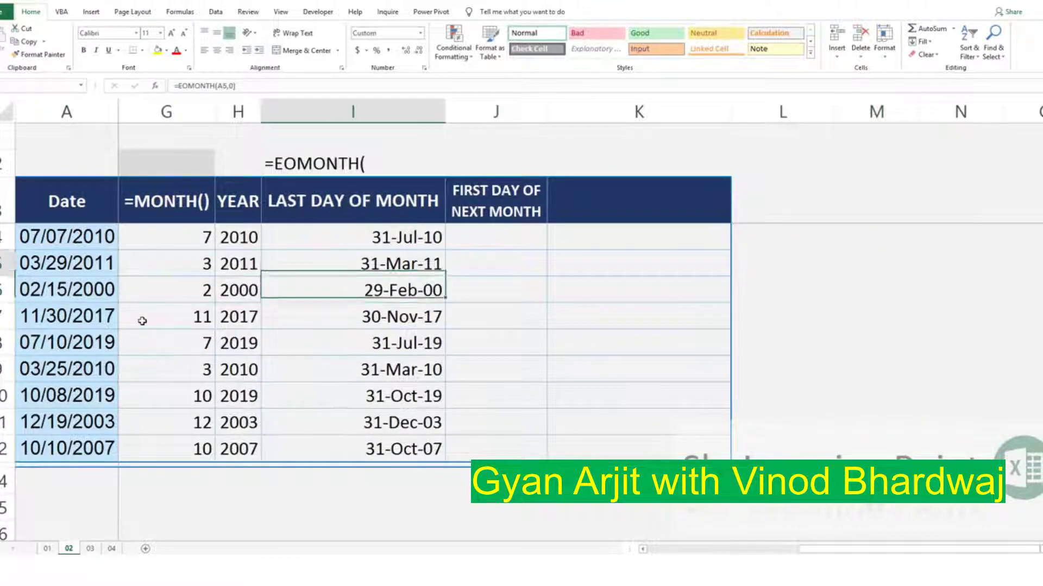
pyautogui.press('Up')
pyautogui.moveTo(538, 236); pyautogui.dragTo(500, 442)
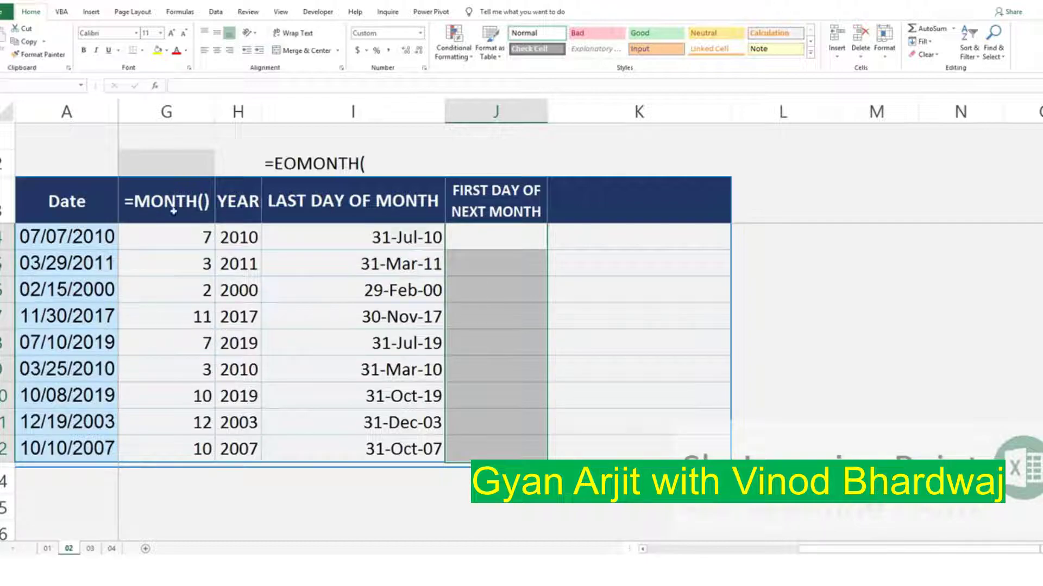
# Enter =EOMONTH(A4,0)+1 in J4 and fill it down through J12
pyautogui.moveTo(79, 248); pyautogui.dragTo(65, 440)
pyautogui.click(65, 440)
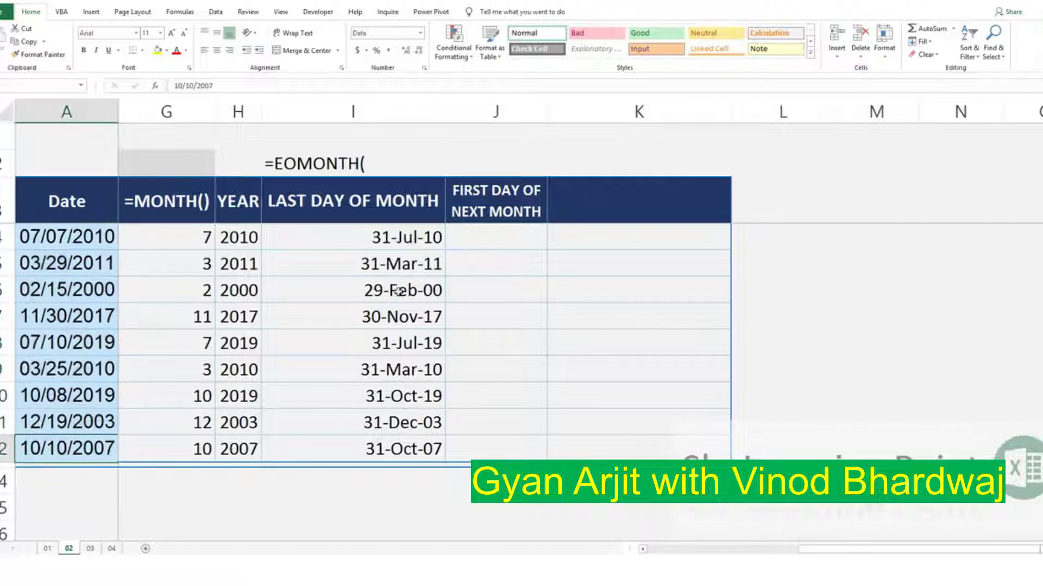
pyautogui.click(502, 230)
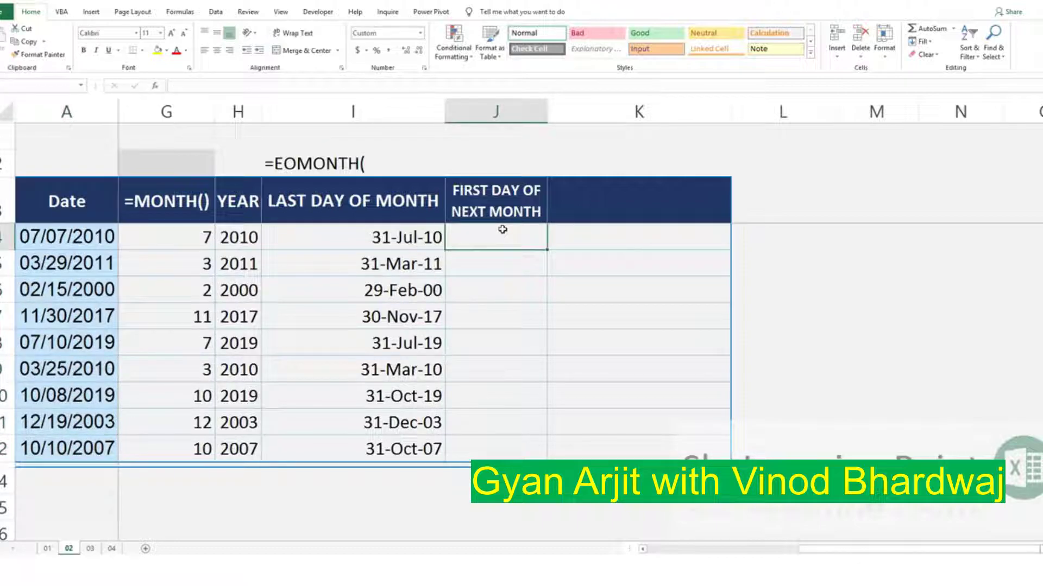
pyautogui.write('=E')
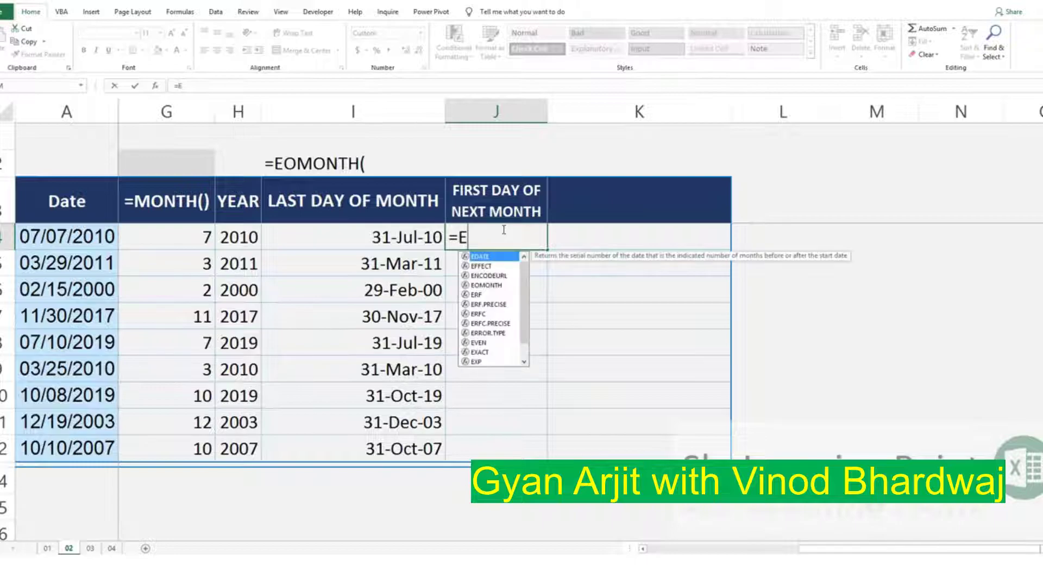
pyautogui.write('O')
pyautogui.press('Tab')
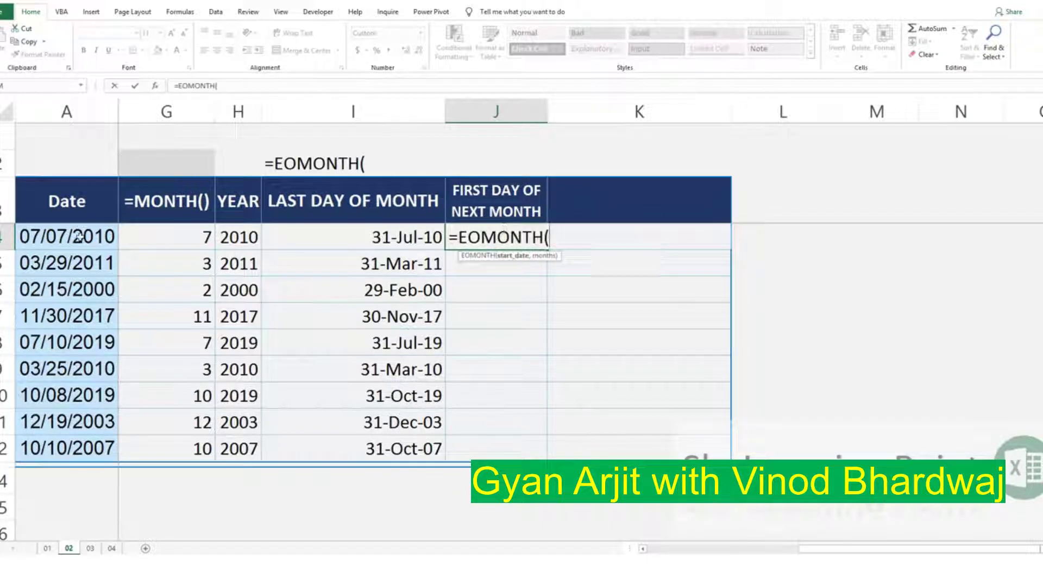
pyautogui.click(87, 235)
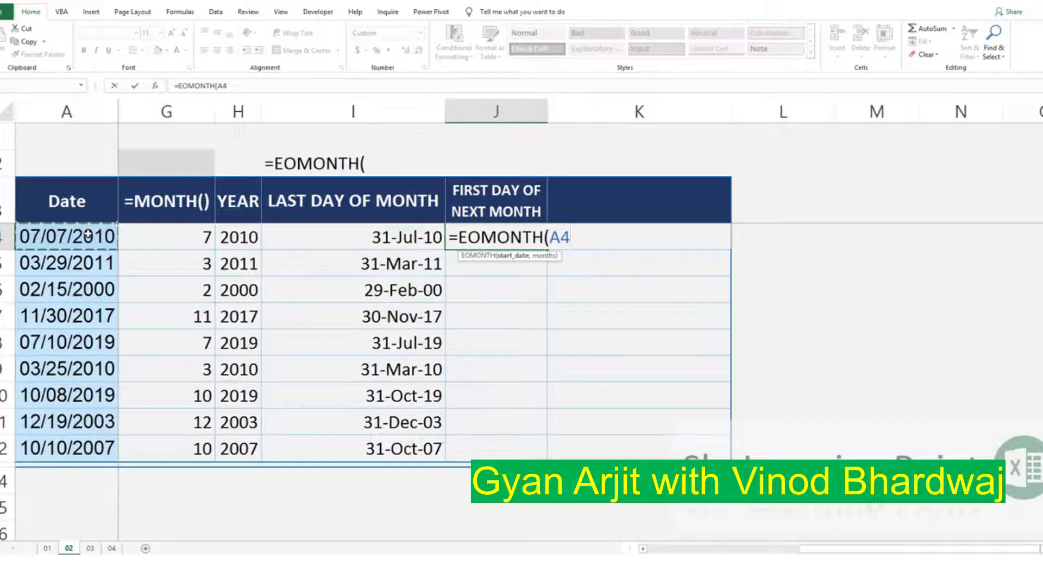
pyautogui.write(',')
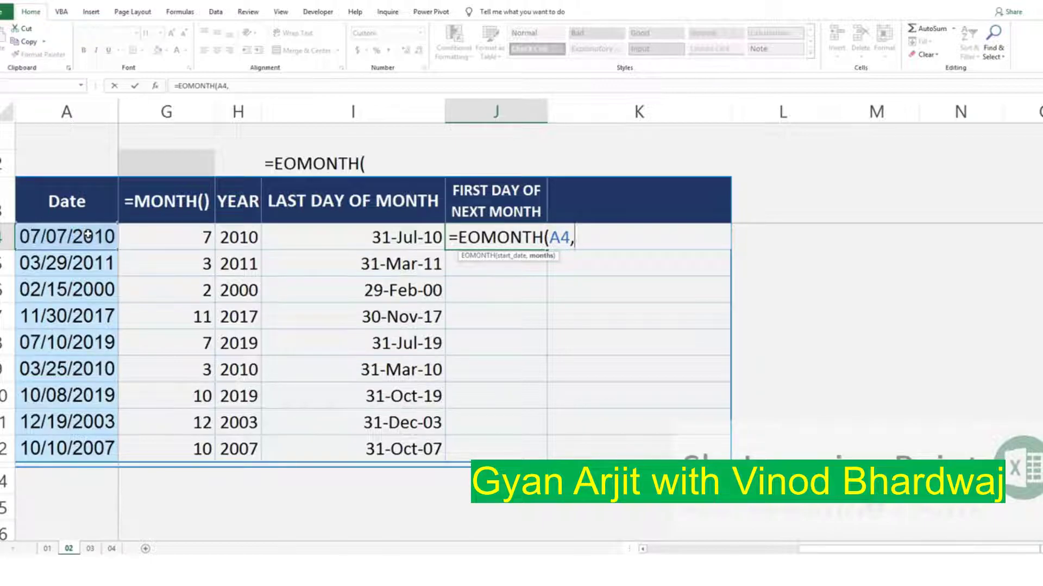
pyautogui.write('0)')
pyautogui.write('+1')
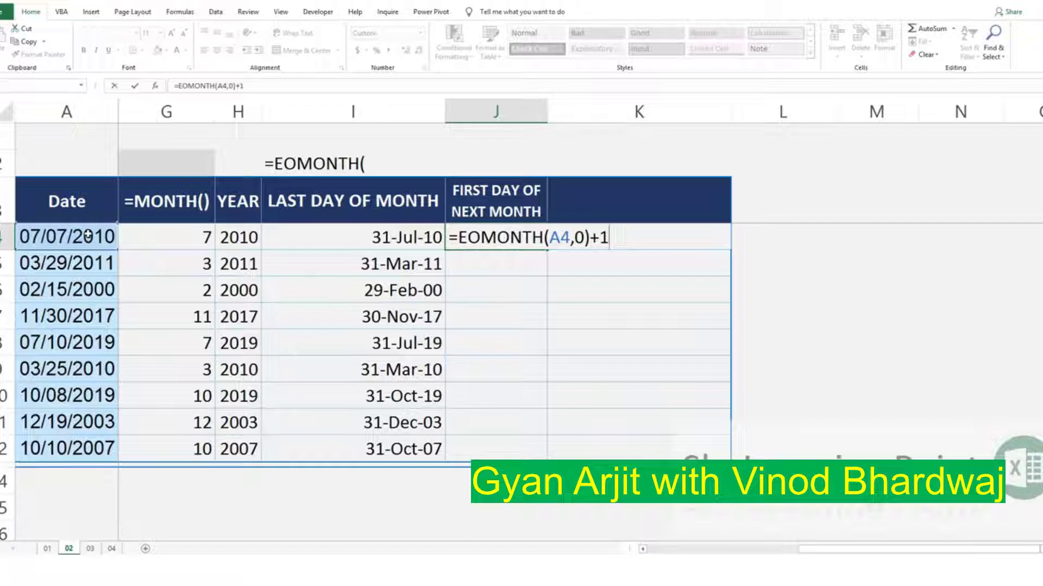
pyautogui.hotkey('ctrl', 'Return')
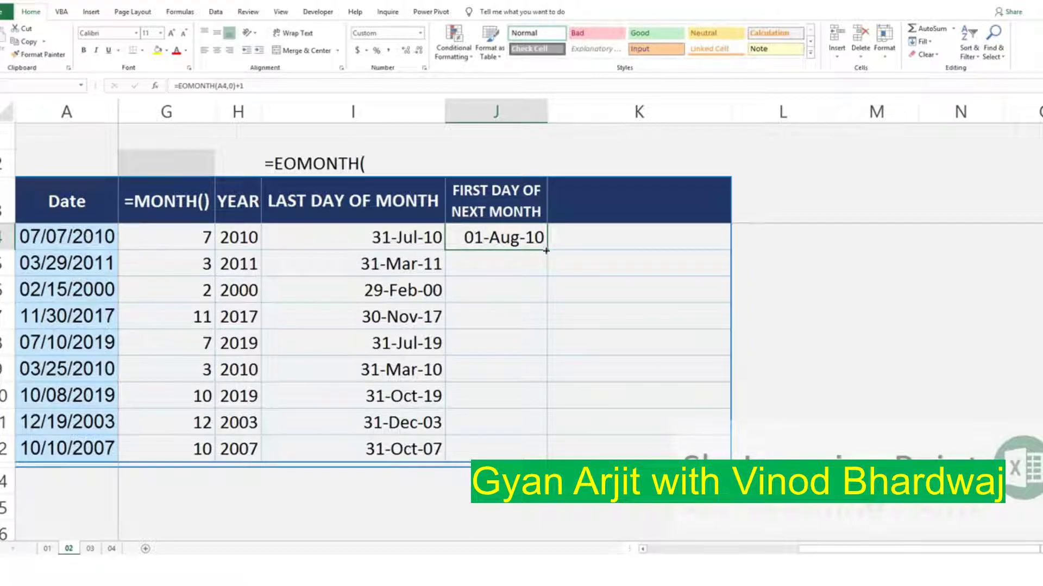
pyautogui.moveTo(546, 250); pyautogui.dragTo(522, 454)
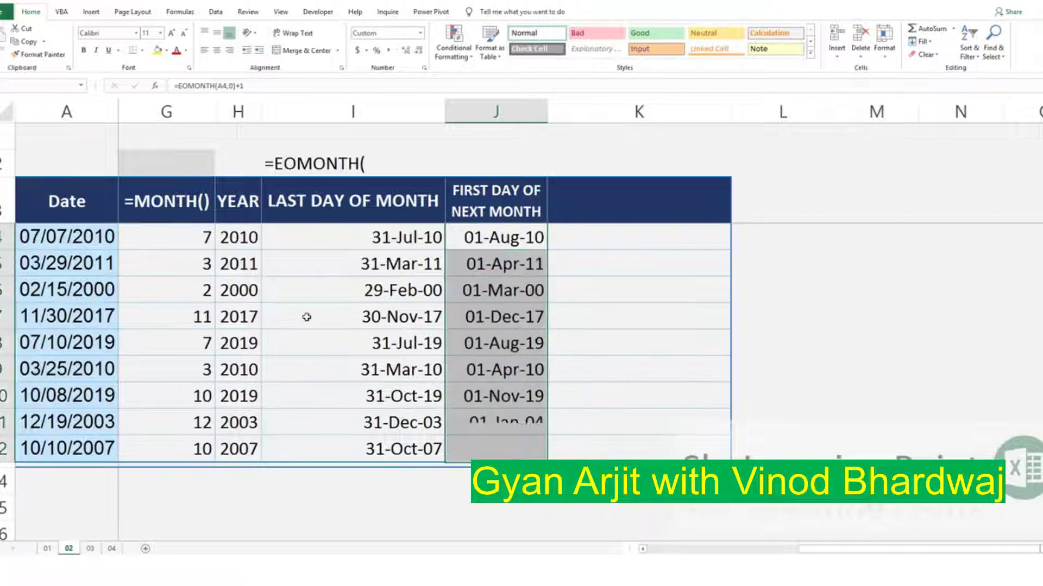
# Compare the next-month results, from 01-Aug-10, with the source dates in column A
pyautogui.click(58, 247)
pyautogui.click(492, 251)
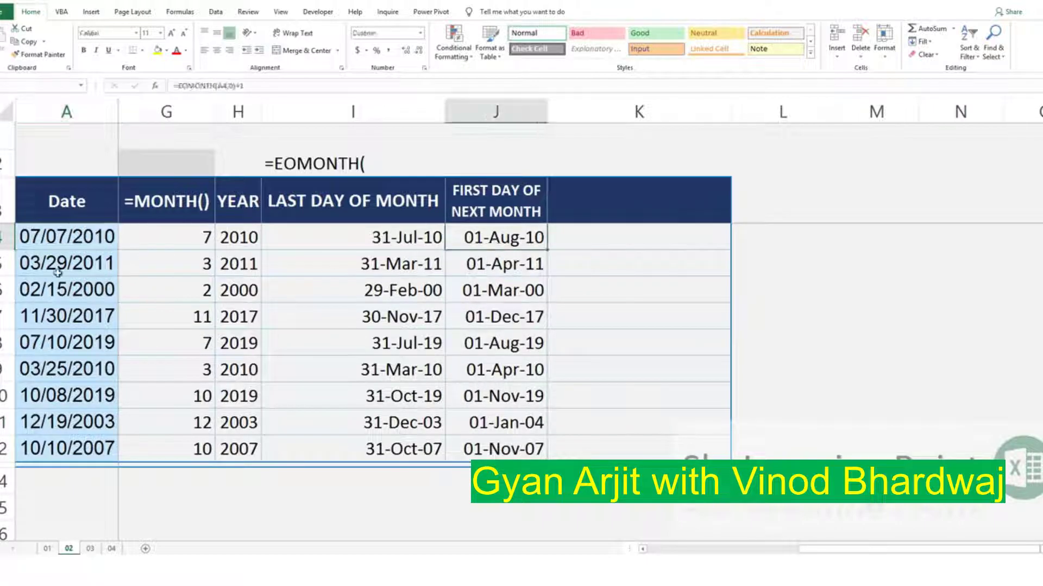
pyautogui.click(64, 262)
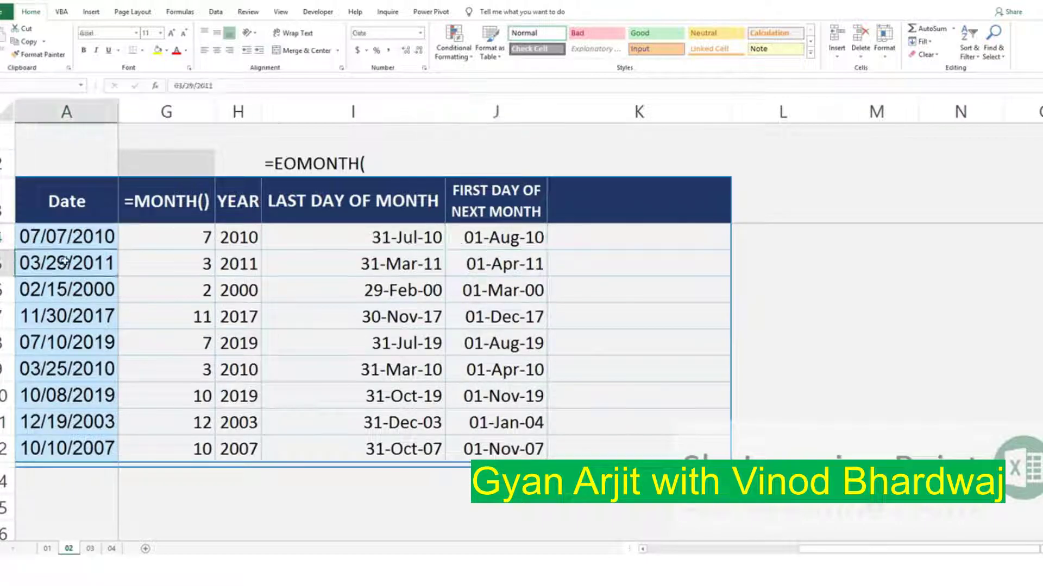
pyautogui.click(489, 264)
pyautogui.click(39, 293)
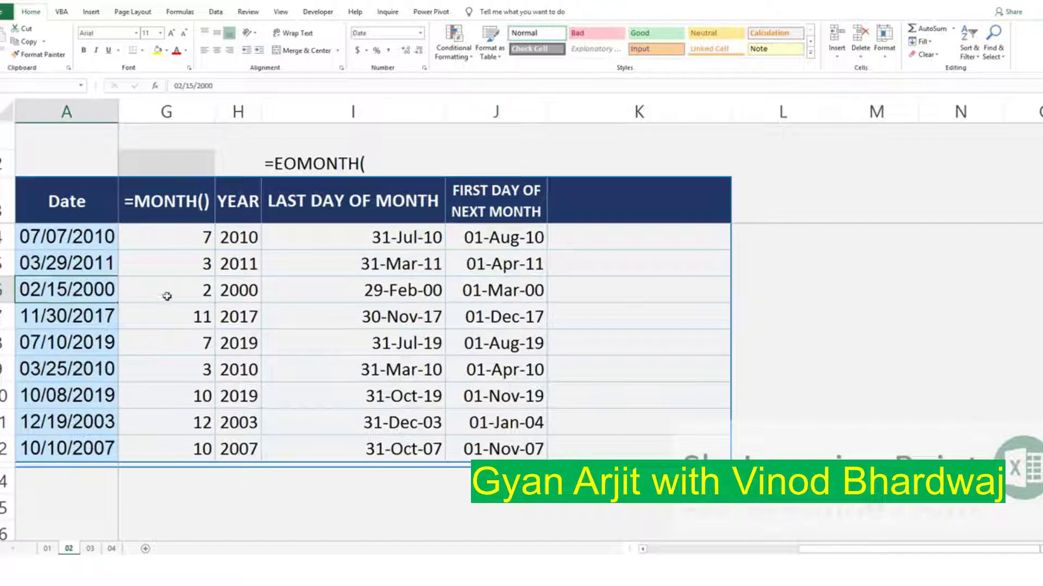
pyautogui.click(516, 292)
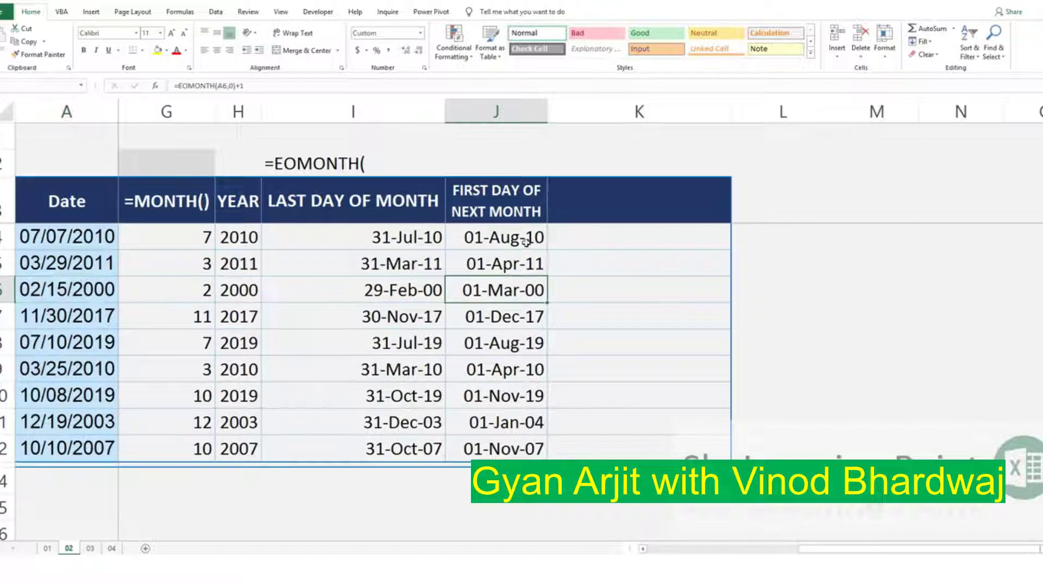
pyautogui.moveTo(527, 243); pyautogui.dragTo(504, 445)
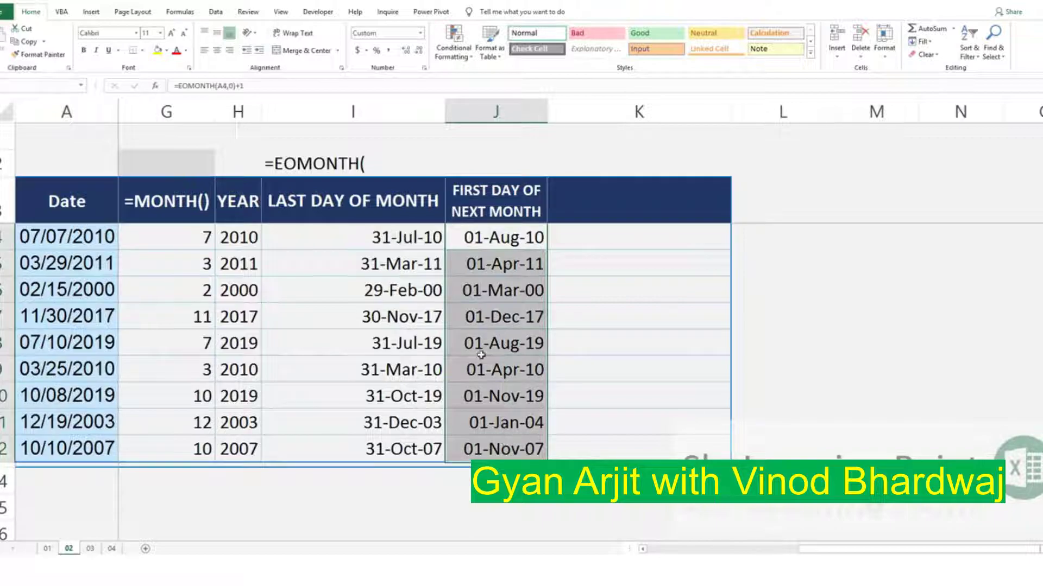
# Enter =FORMULATEXT(J4) in K4 and copy it down through K12
pyautogui.click(590, 245)
pyautogui.write('=')
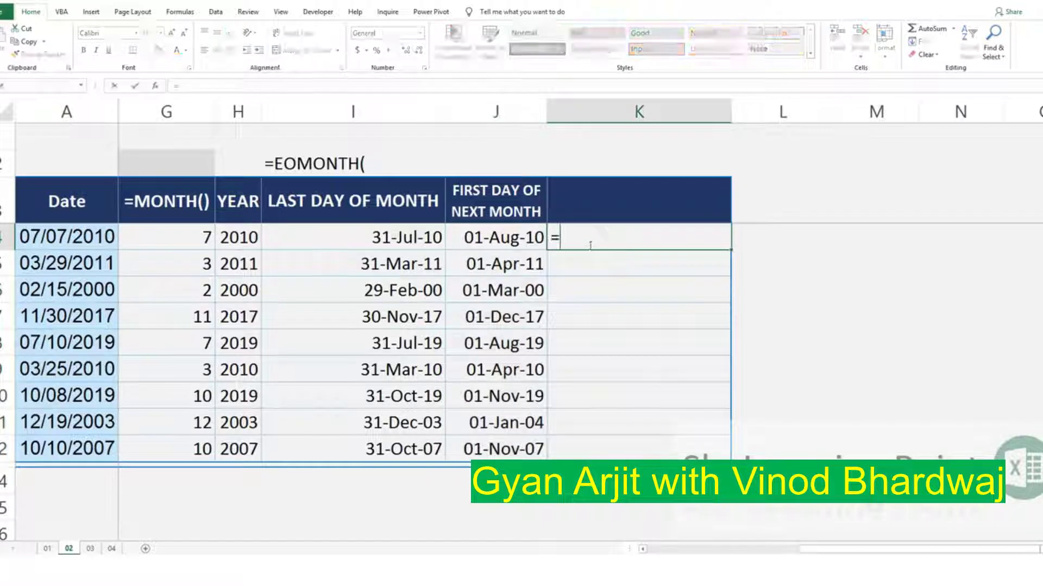
pyautogui.write('F')
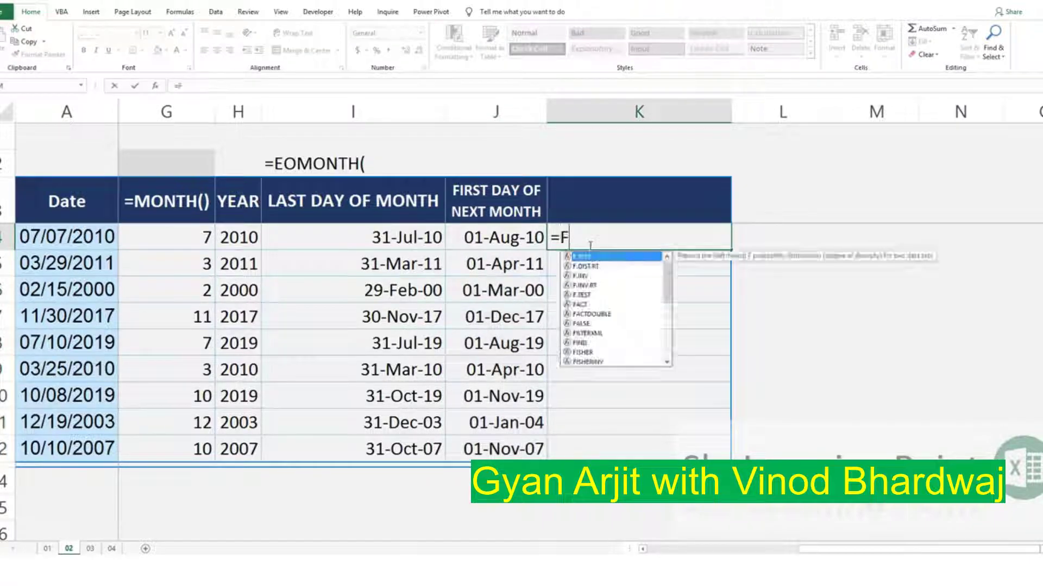
pyautogui.write('OR')
pyautogui.press('Down')
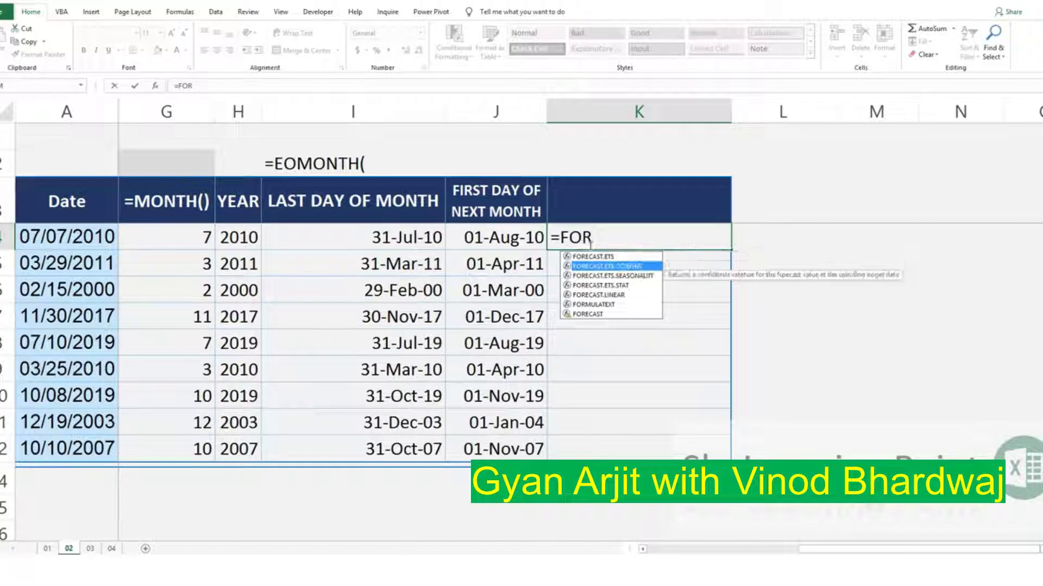
pyautogui.press('Down')
pyautogui.press('Down')
pyautogui.press('Tab')
pyautogui.press('Left')
pyautogui.press('Return')
pyautogui.click(589, 246)
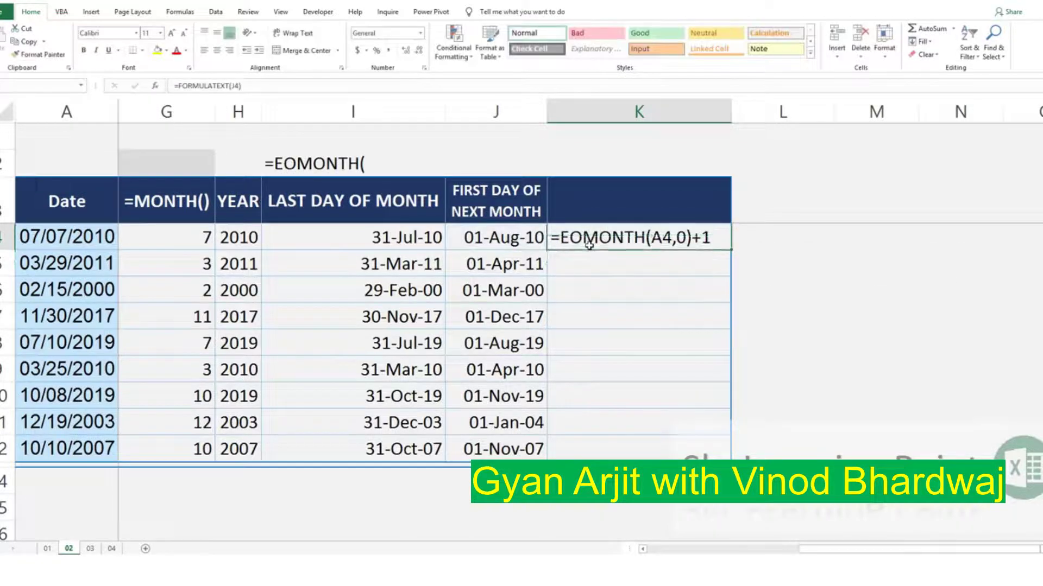
pyautogui.hotkey('ctrl', 'c')
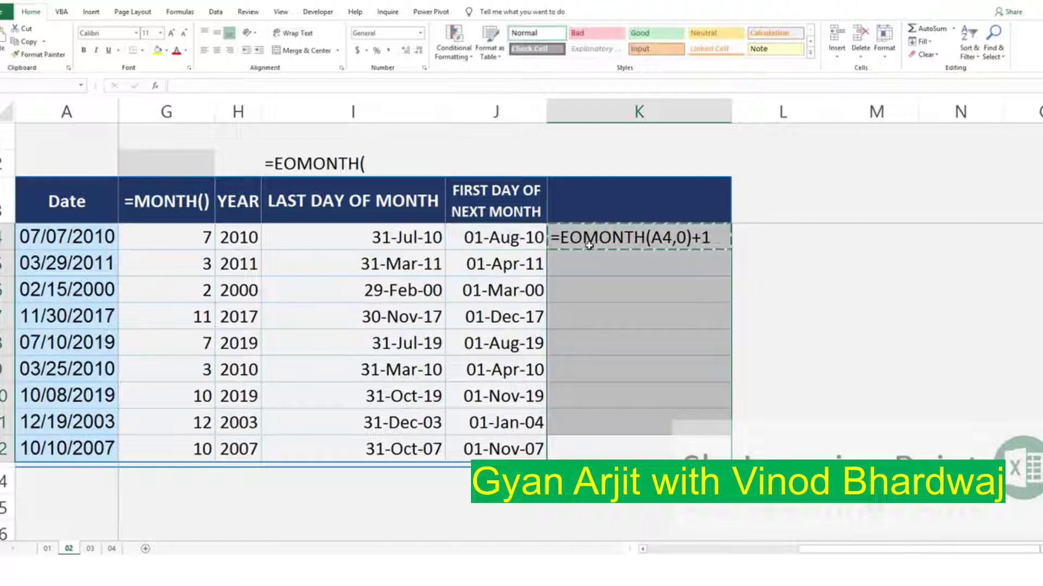
pyautogui.hotkey('ctrl', 'v')
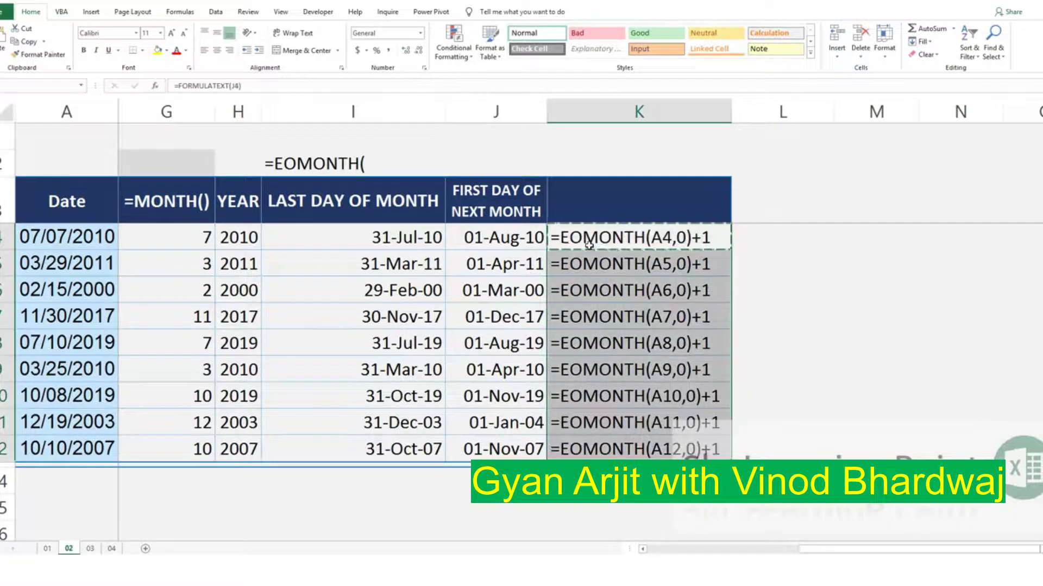
# Return to the top of the table and switch to sheet 03
pyautogui.hotkey('ctrl', 'Left')
pyautogui.hotkey('ctrl', 'Up')
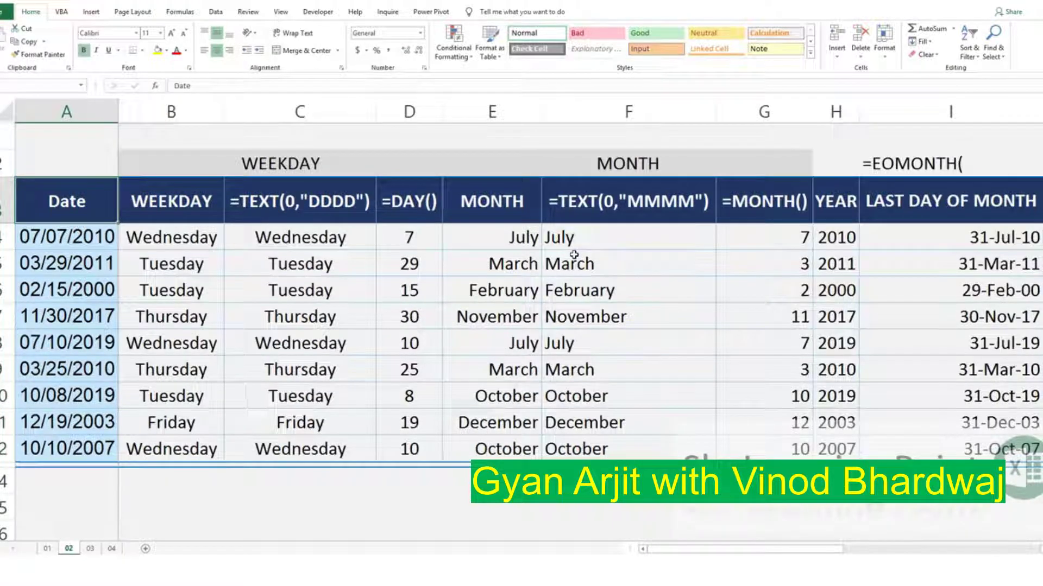
pyautogui.hotkey('ctrl', 'pagedown')
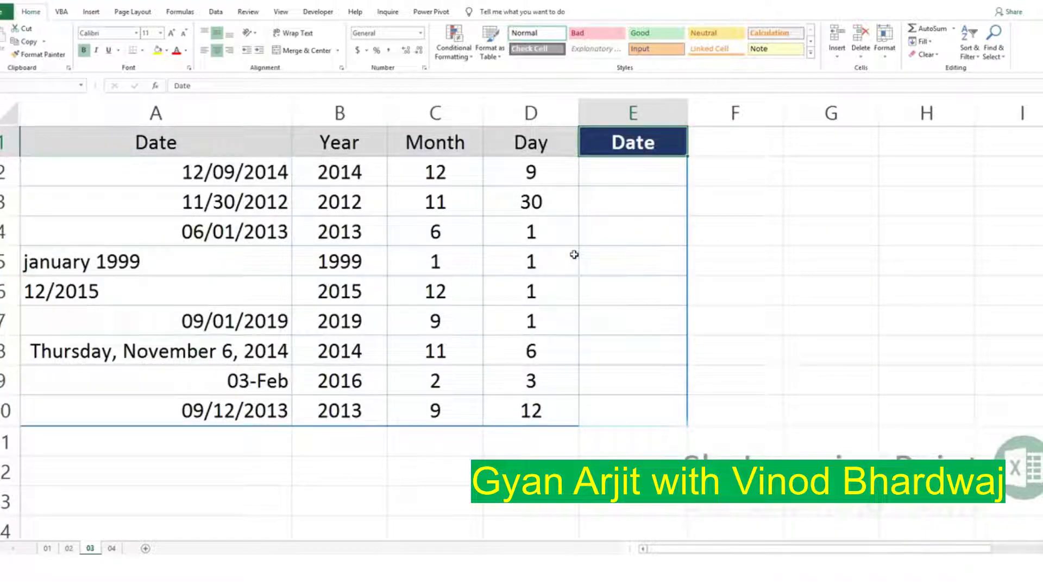
# Enter =DATE(B2,C2,D2) in E2 to build a date from Year, Month and Day
pyautogui.click(612, 175)
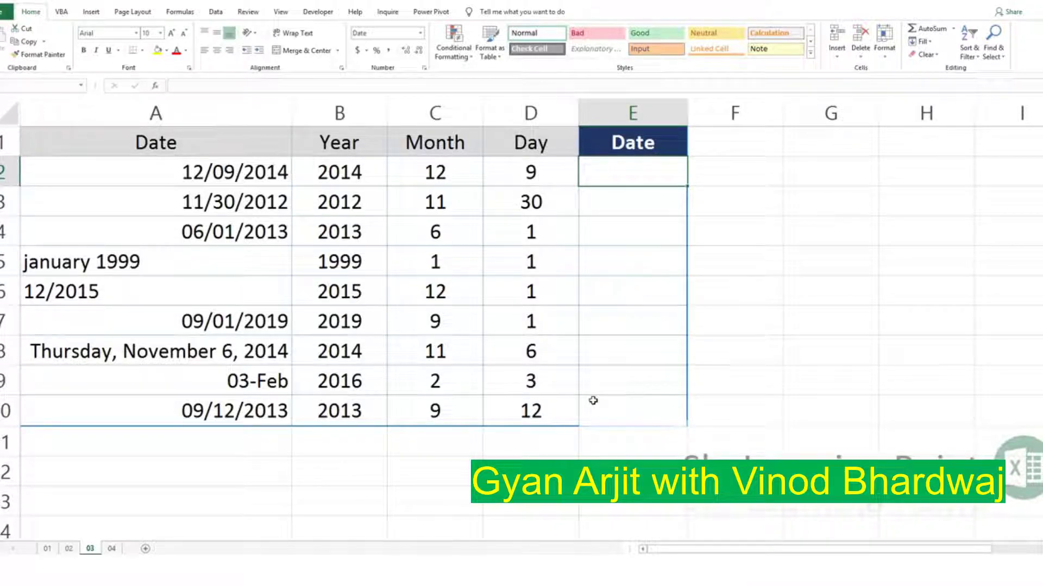
pyautogui.write('=DATE(')
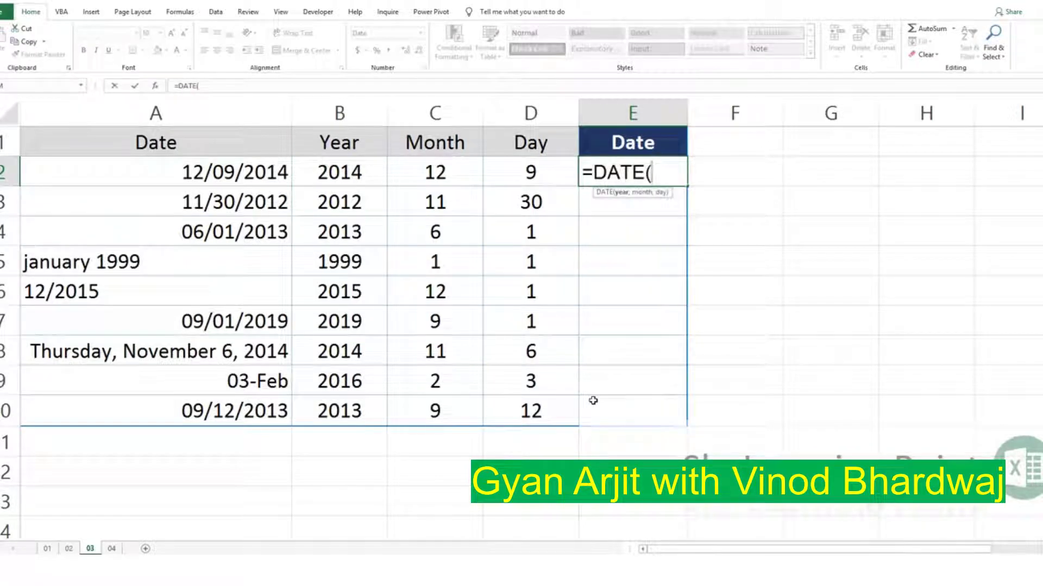
pyautogui.click(320, 170)
pyautogui.write(',')
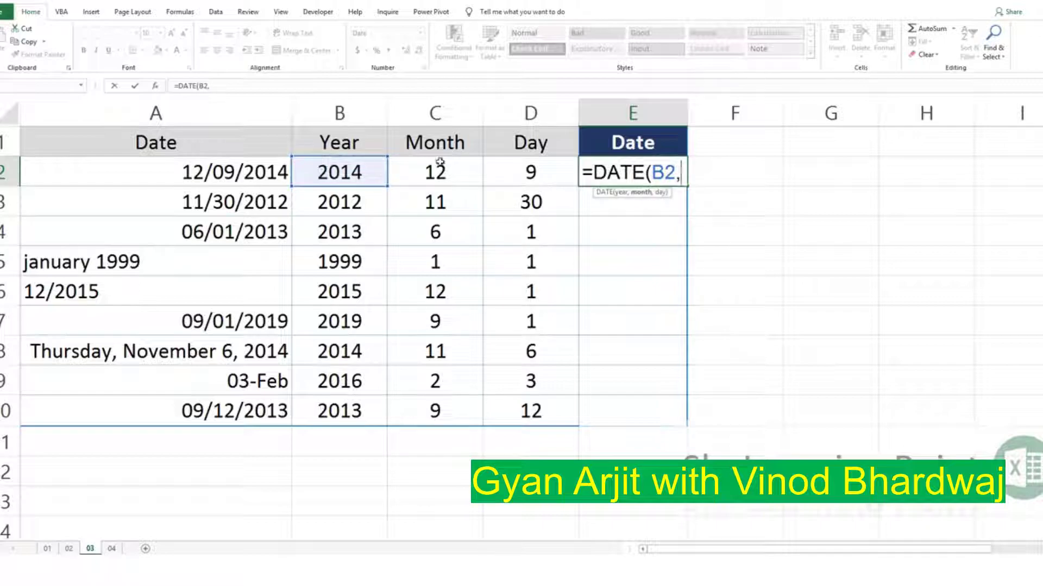
pyautogui.click(440, 161)
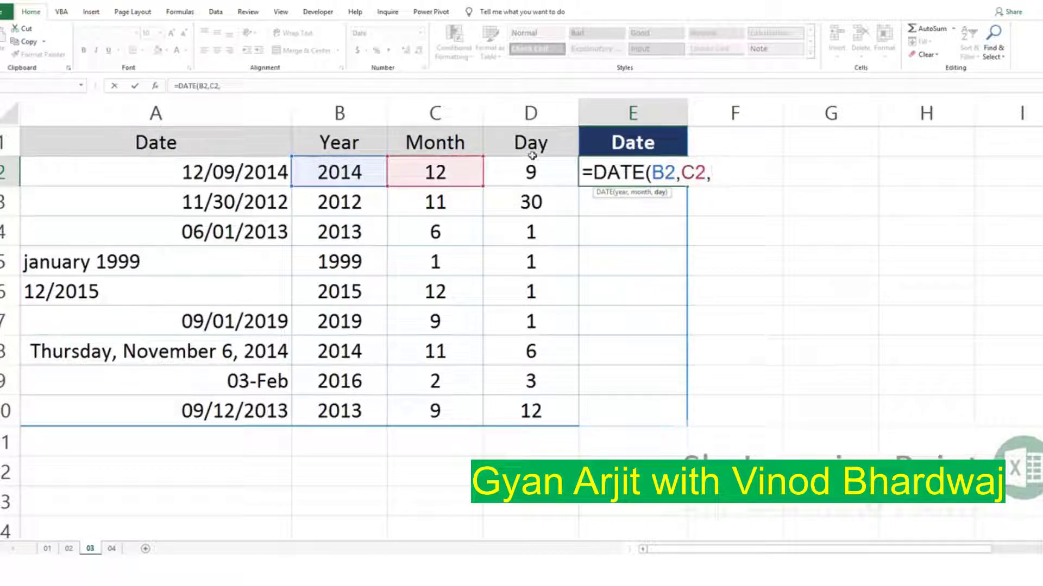
pyautogui.click(535, 164)
pyautogui.press('Return')
# Copy the E2 DATE formula into E3:E10
pyautogui.press('Up')
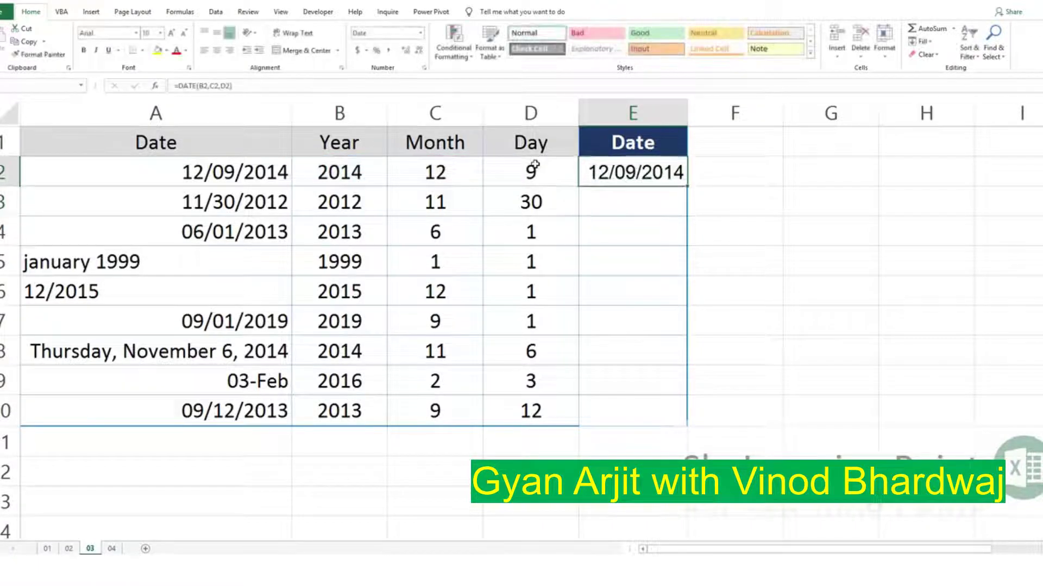
pyautogui.hotkey('ctrl', 'c')
pyautogui.press('Down')
pyautogui.hotkey('shift', 'Down')
pyautogui.hotkey('shift', 'Down')
pyautogui.hotkey('shift', 'Down')
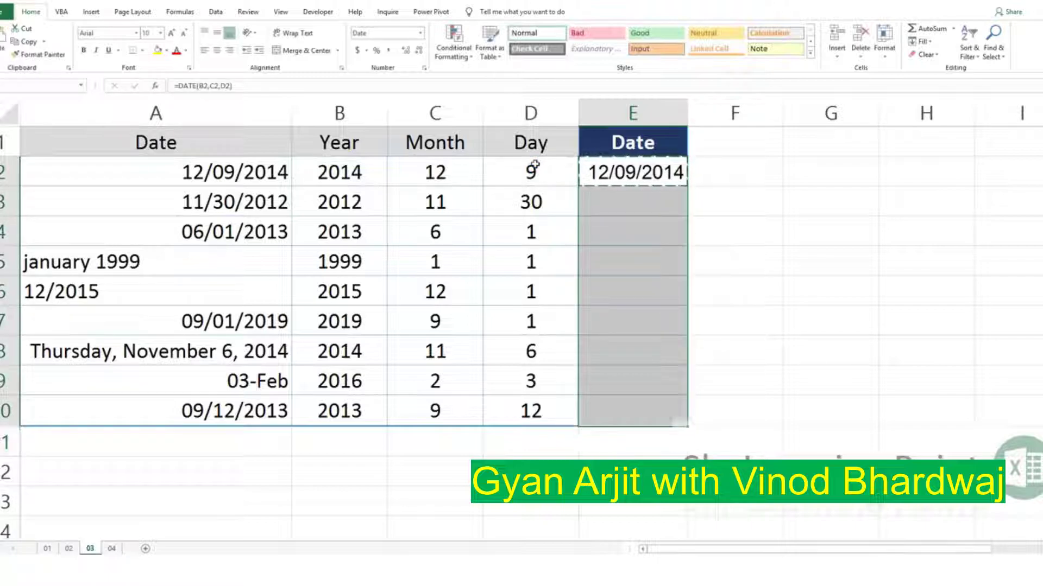
pyautogui.press('Return')
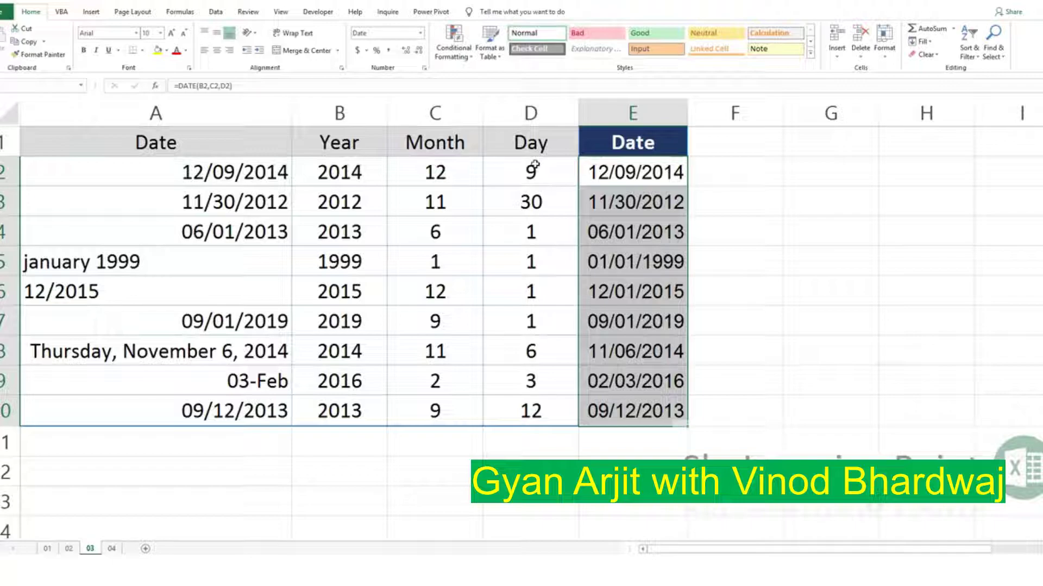
pyautogui.hotkey('ctrl', 'pagedown')
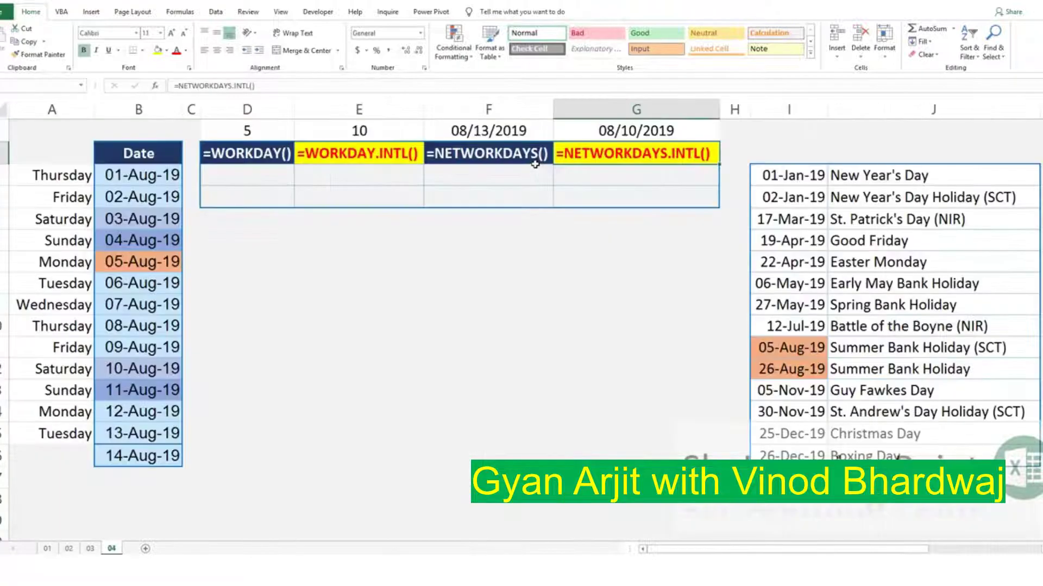
pyautogui.click(219, 180)
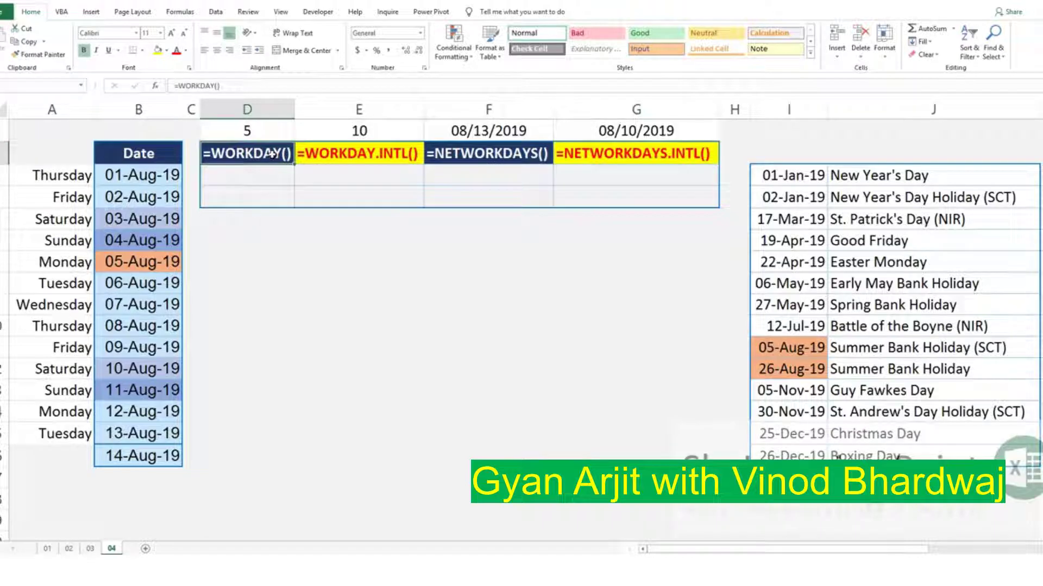
pyautogui.moveTo(271, 154); pyautogui.dragTo(646, 151)
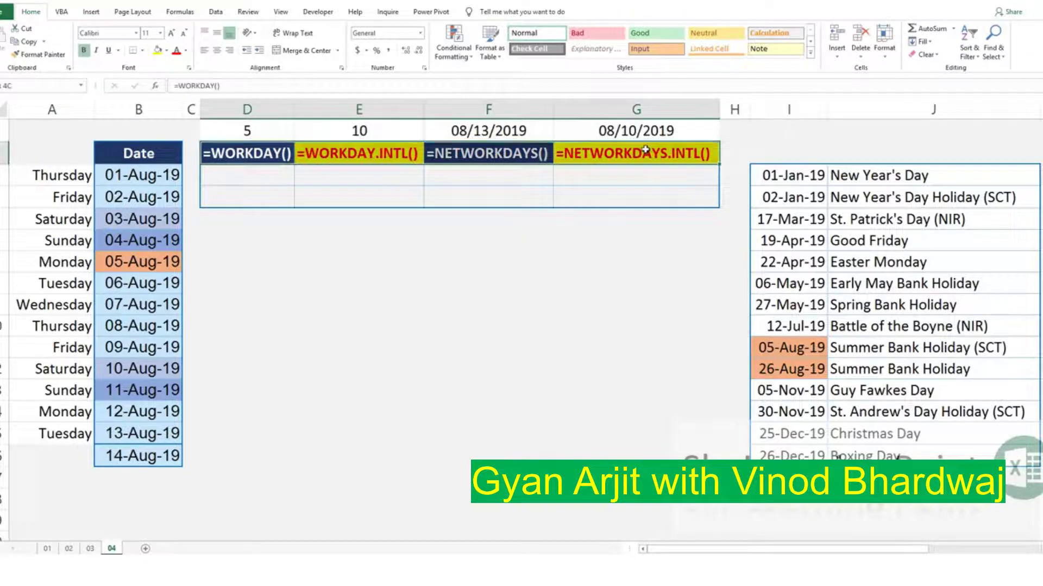
pyautogui.click(367, 154)
pyautogui.keyDown('ctrl'); pyautogui.click(694, 152); pyautogui.keyUp('ctrl')
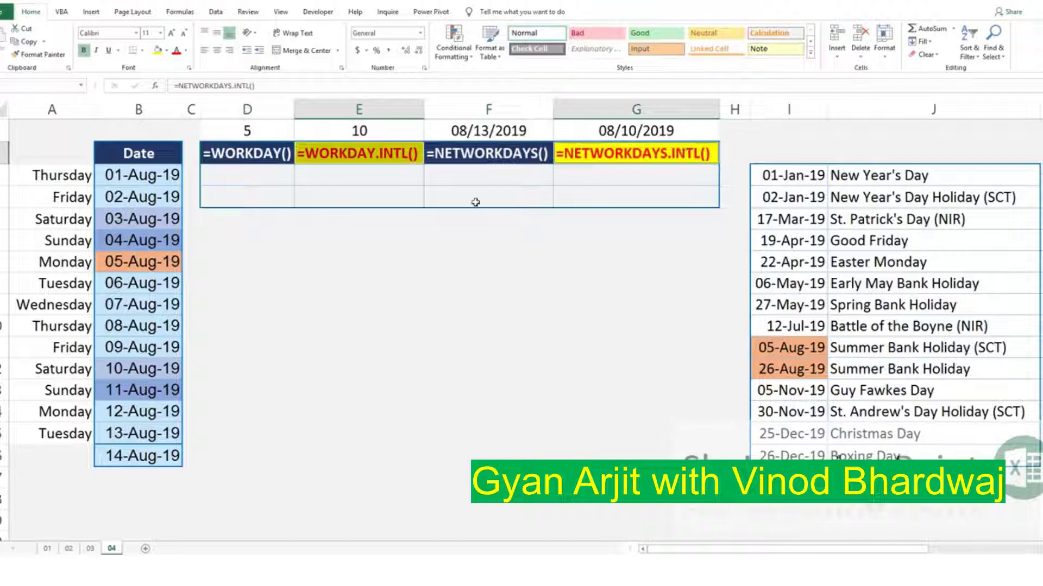
pyautogui.click(406, 173)
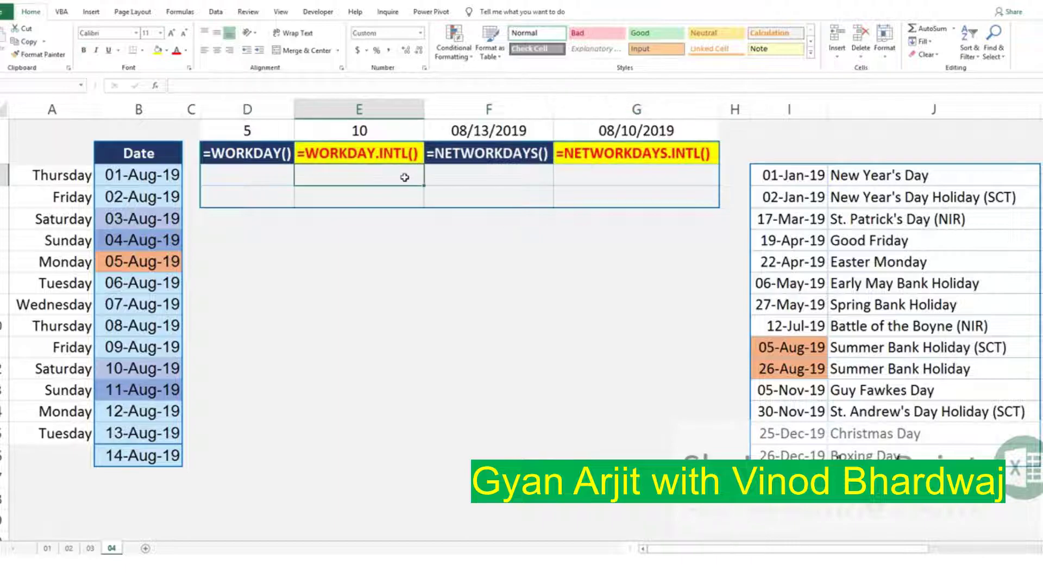
pyautogui.click(621, 157)
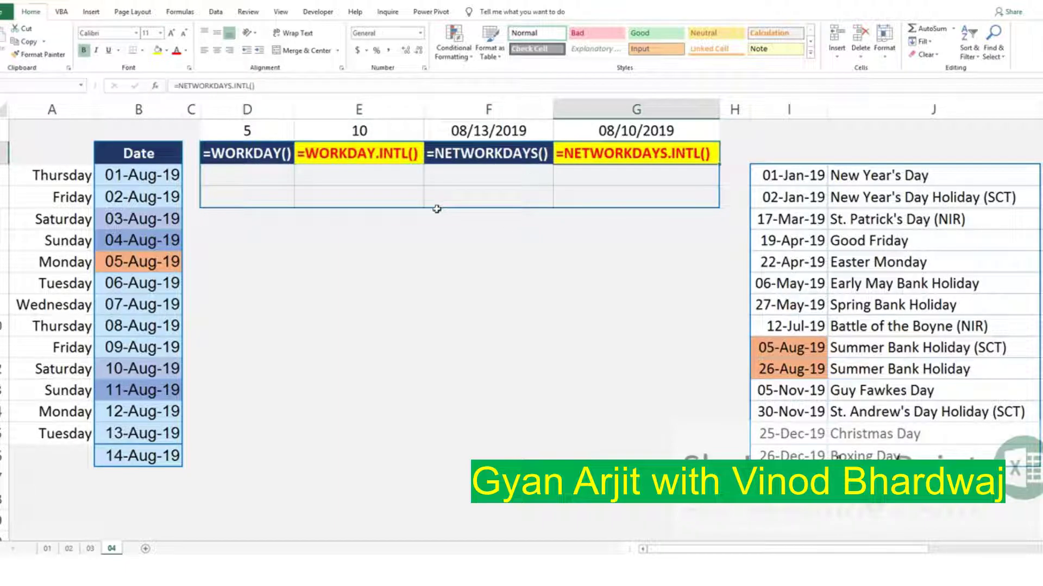
pyautogui.click(363, 196)
pyautogui.click(282, 155)
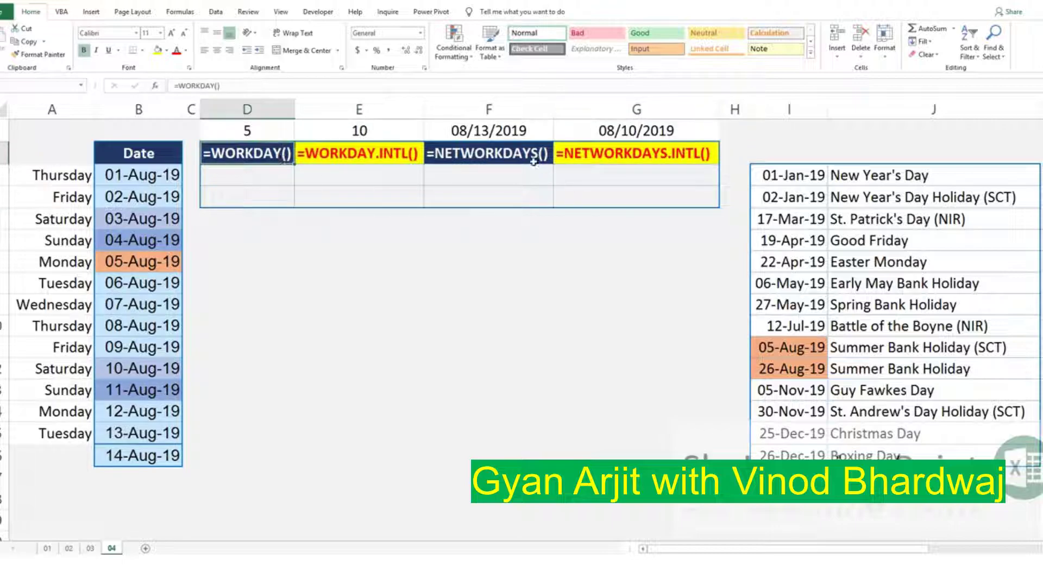
pyautogui.click(498, 153)
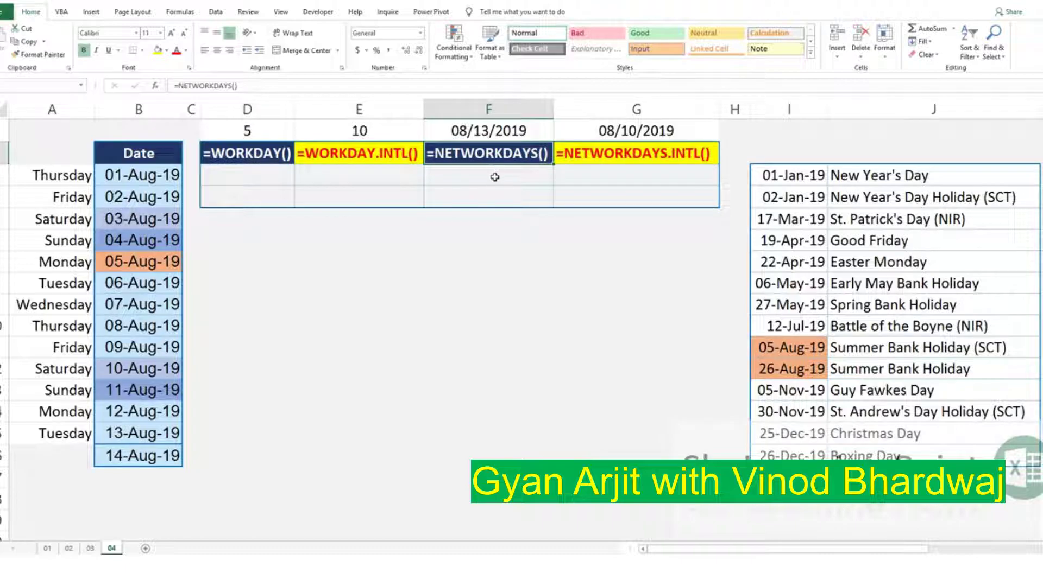
pyautogui.click(251, 185)
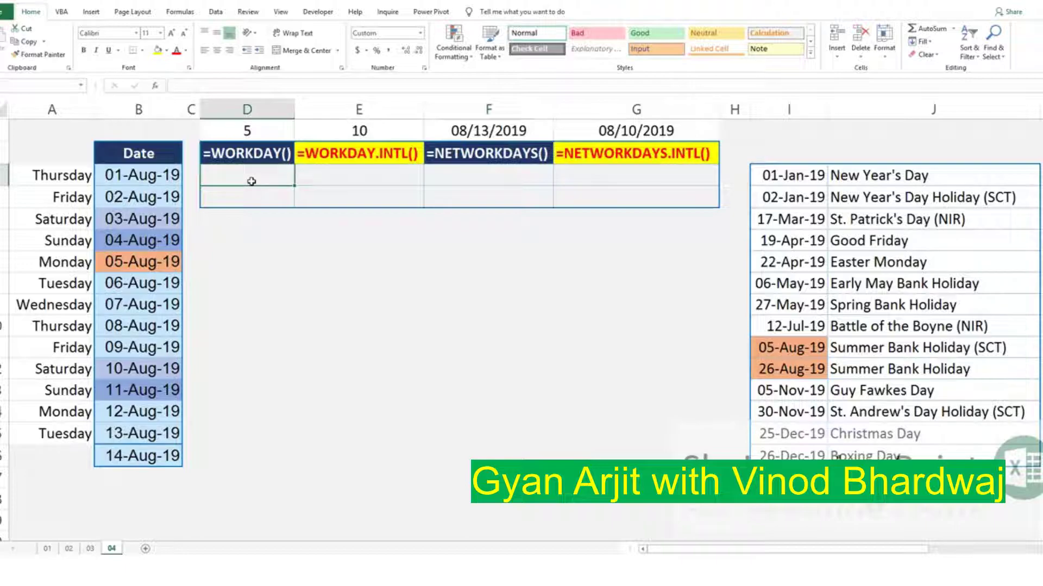
pyautogui.click(348, 153)
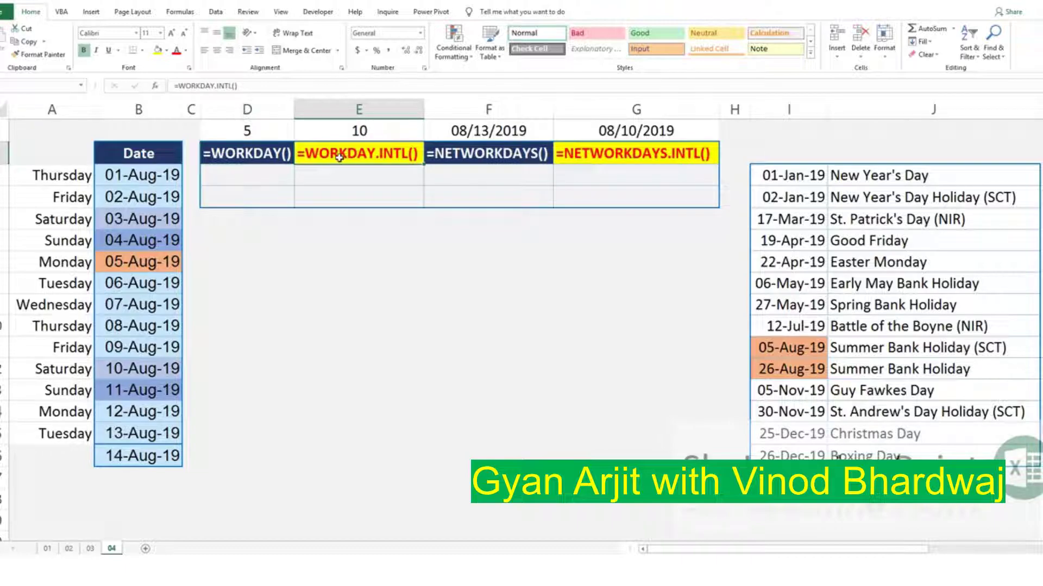
pyautogui.click(584, 153)
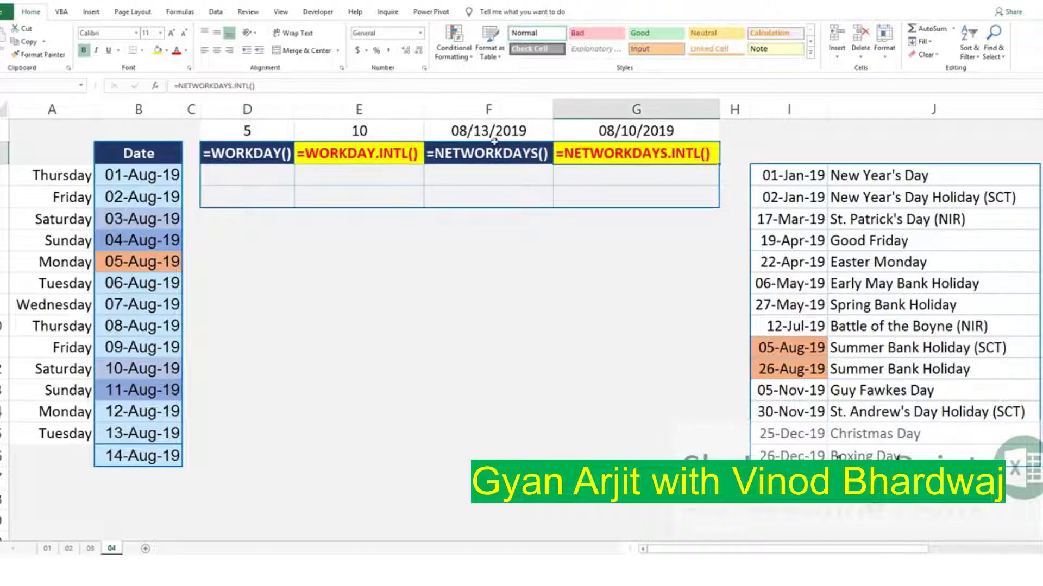
pyautogui.keyDown('ctrl'); pyautogui.click(392, 154); pyautogui.keyUp('ctrl')
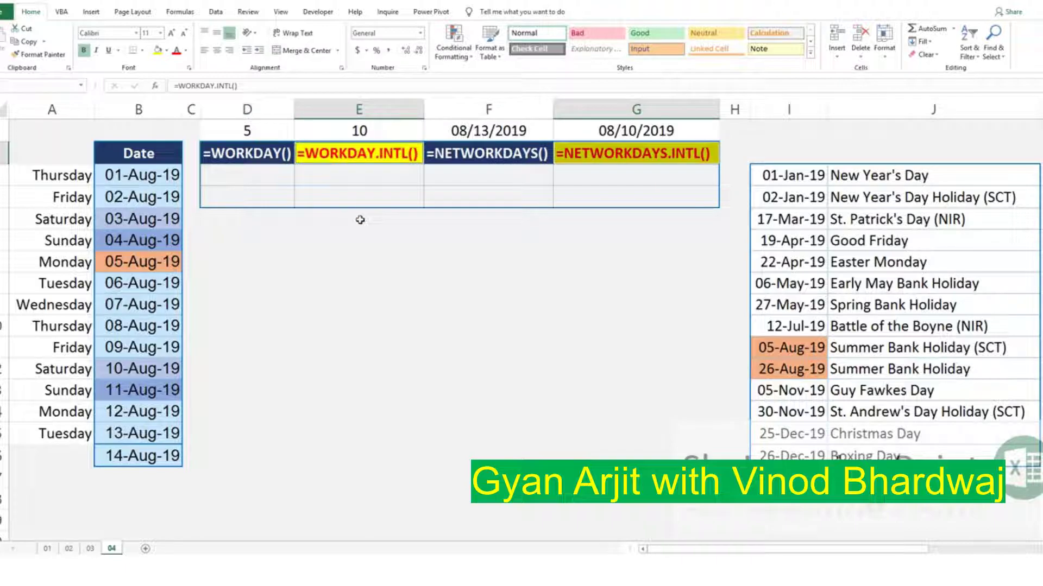
pyautogui.click(253, 182)
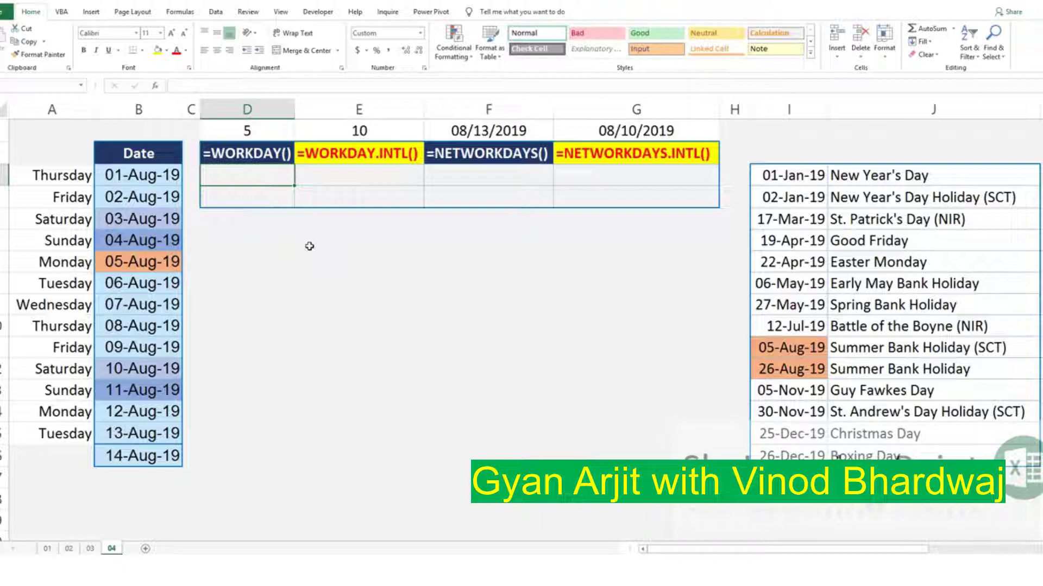
# Enter =WORKDAY(B3,$D$1,I3:I16) under WORKDAY(), returning 09-Aug-19 with holidays excluded
pyautogui.write('=')
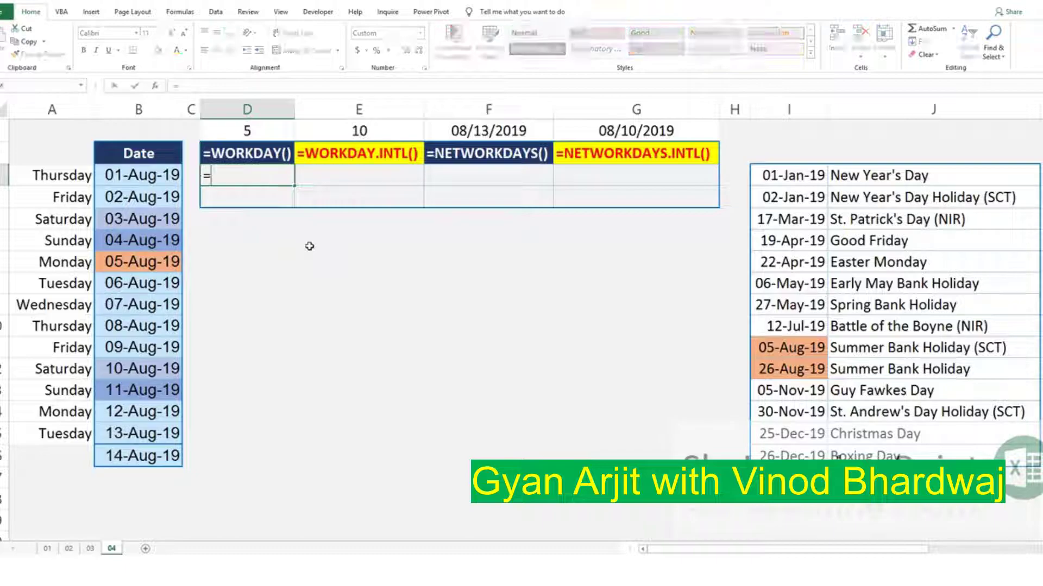
pyautogui.write('WO')
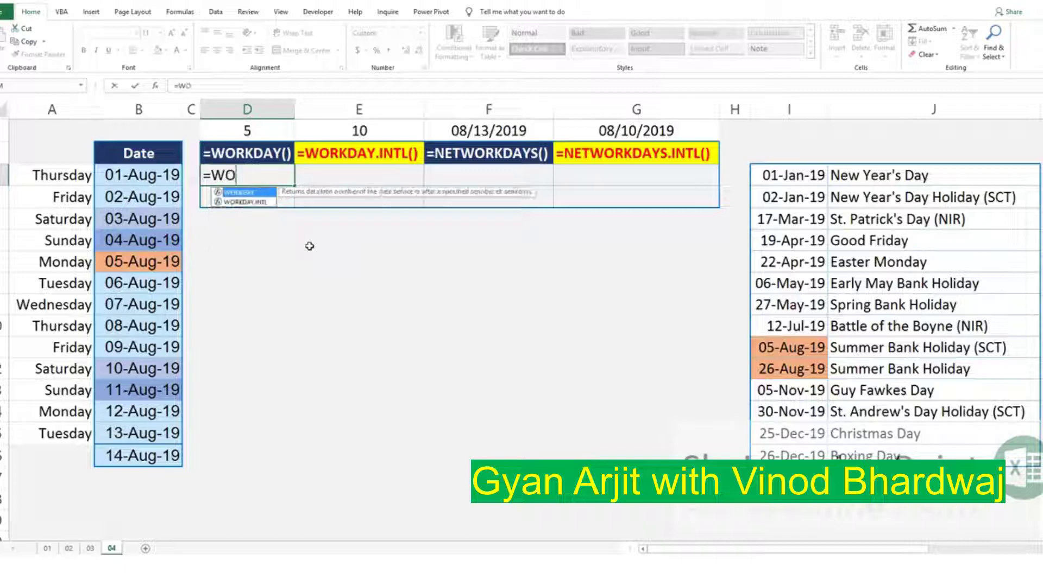
pyautogui.press('Tab')
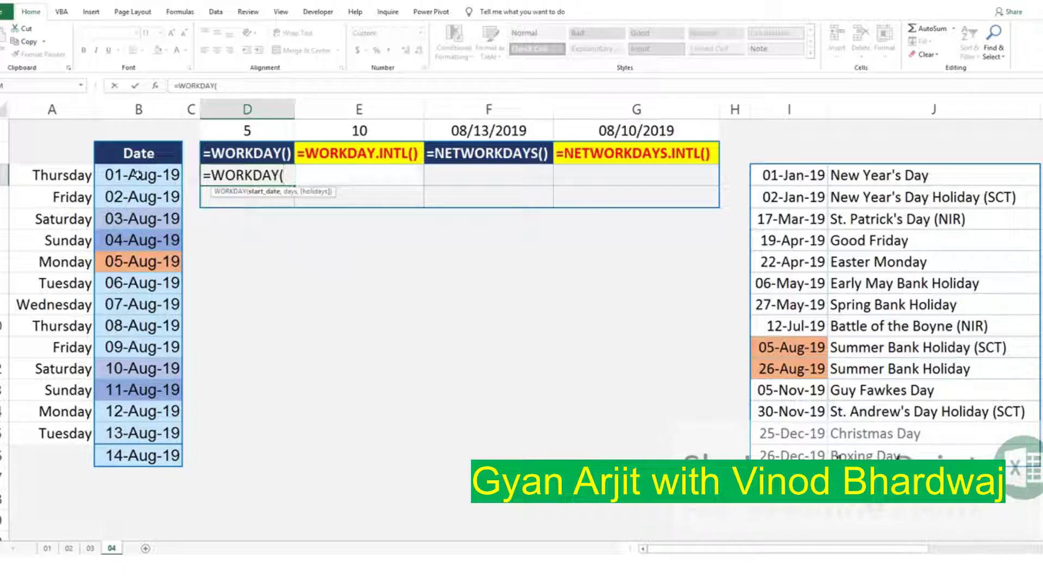
pyautogui.click(137, 174)
pyautogui.write(',')
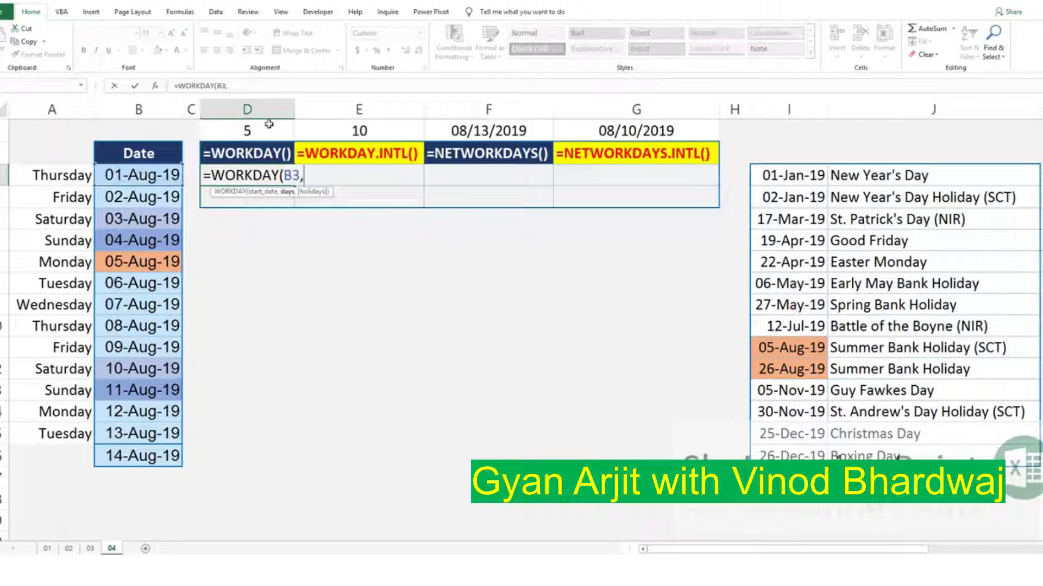
pyautogui.click(269, 128)
pyautogui.press('F4')
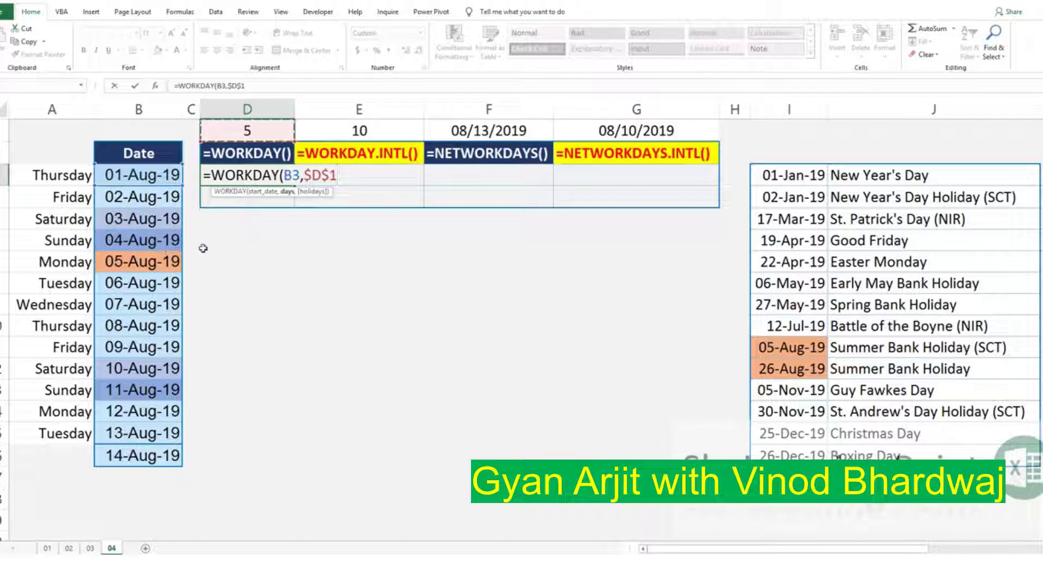
pyautogui.write(',')
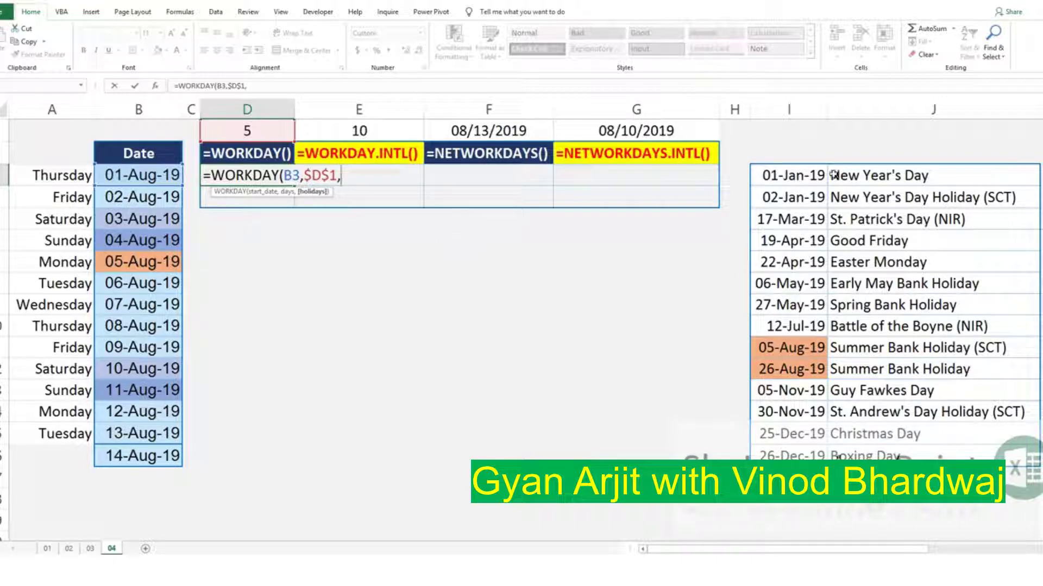
pyautogui.moveTo(814, 175); pyautogui.dragTo(788, 451)
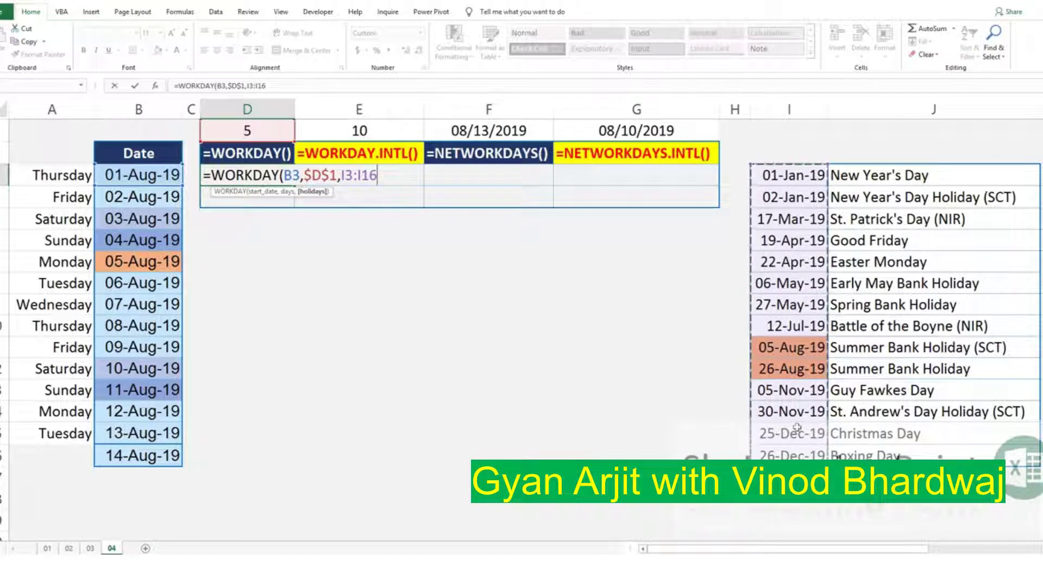
pyautogui.press('Return')
pyautogui.press('Up')
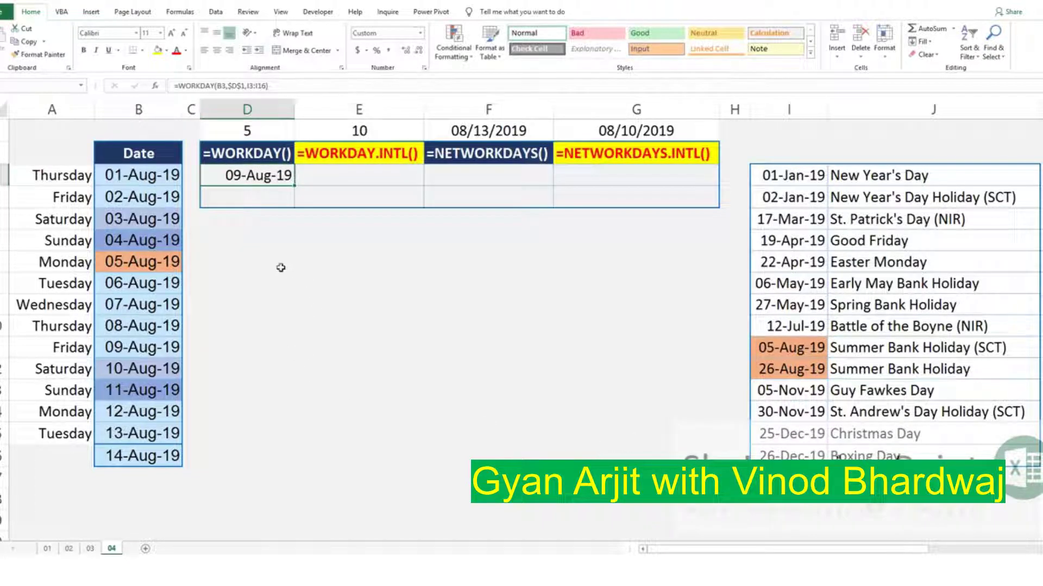
# Count workdays down the date list from 01-Aug-19 to confirm the 09-Aug-19 WORKDAY result
pyautogui.click(170, 177)
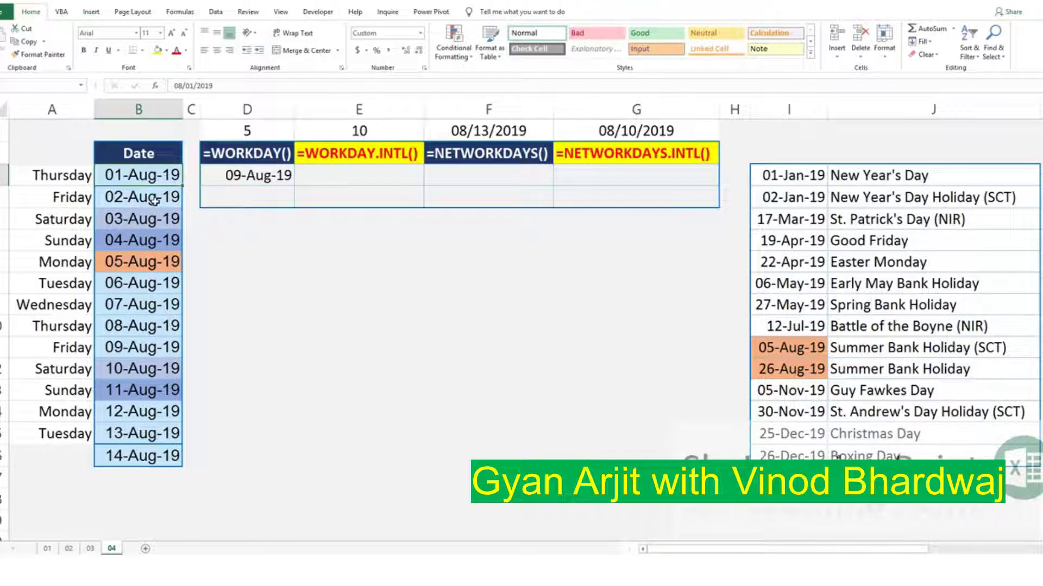
pyautogui.click(155, 201)
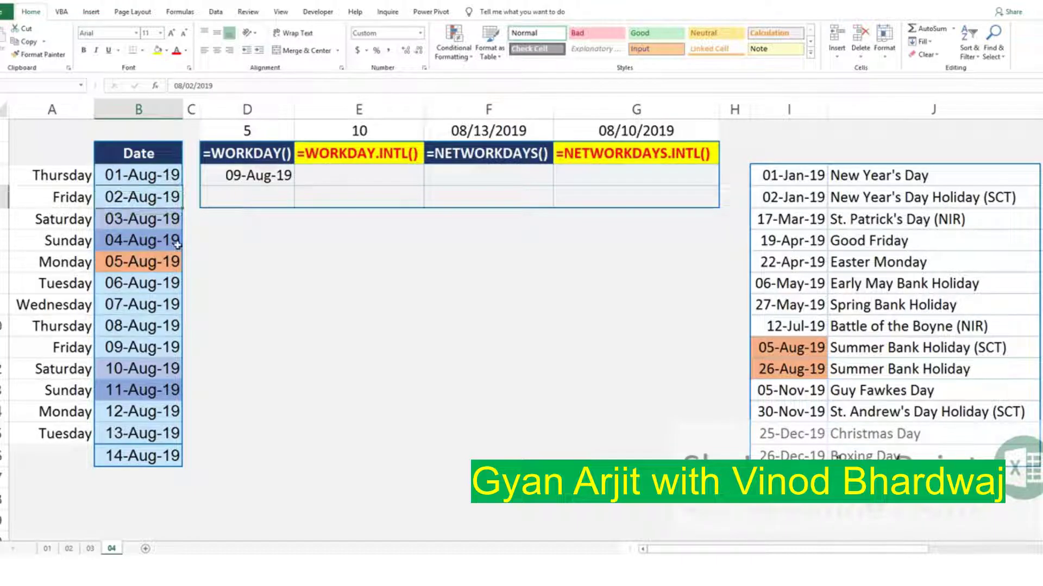
pyautogui.click(158, 281)
pyautogui.click(154, 304)
pyautogui.click(157, 326)
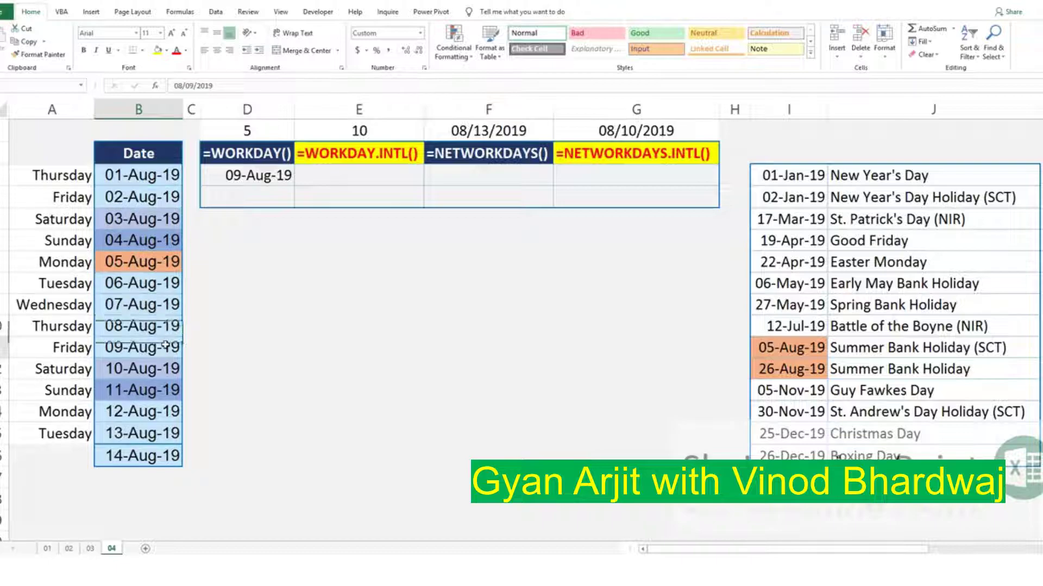
pyautogui.click(160, 345)
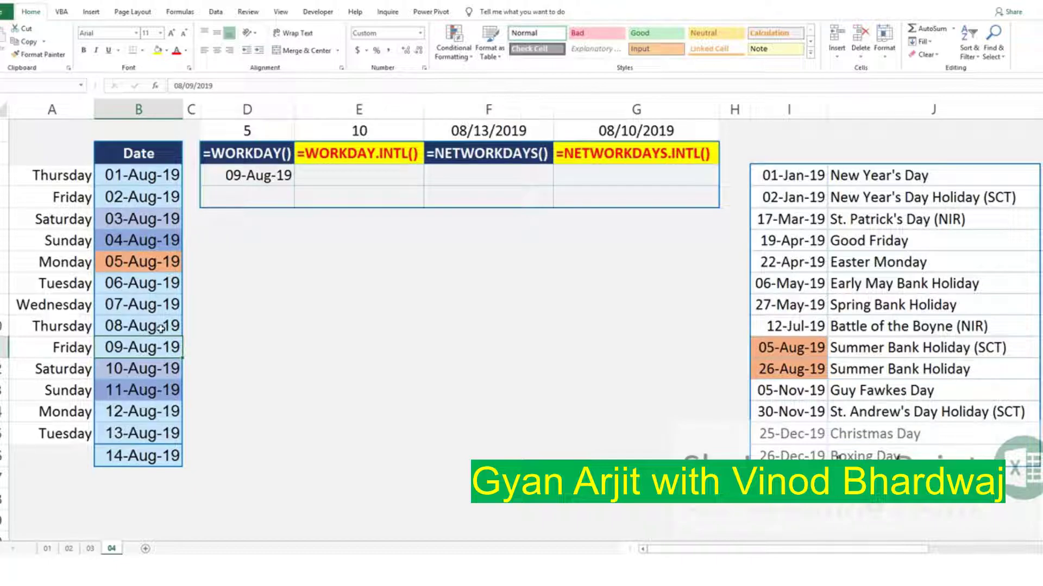
pyautogui.click(234, 181)
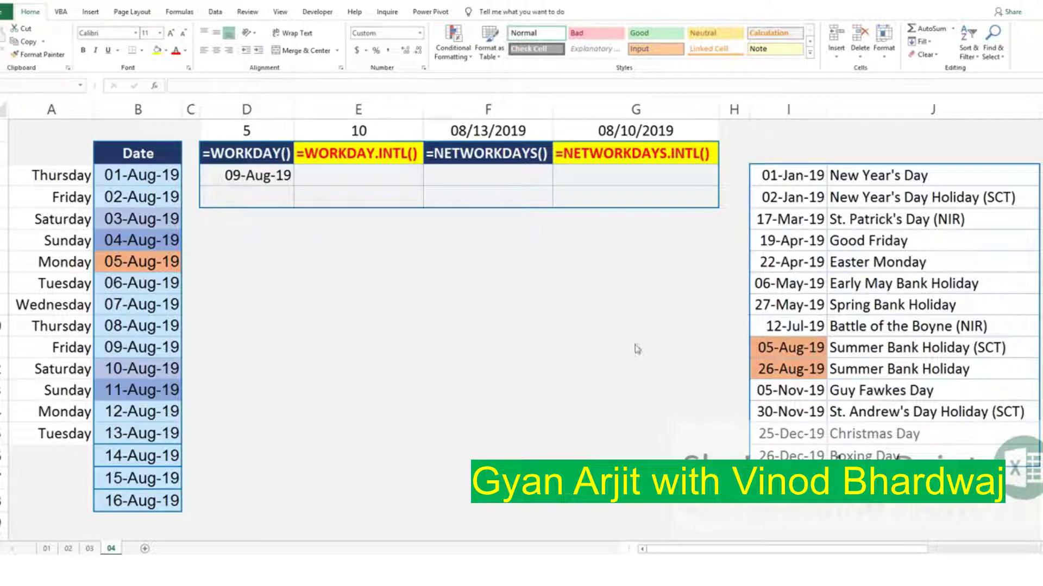
pyautogui.click(392, 178)
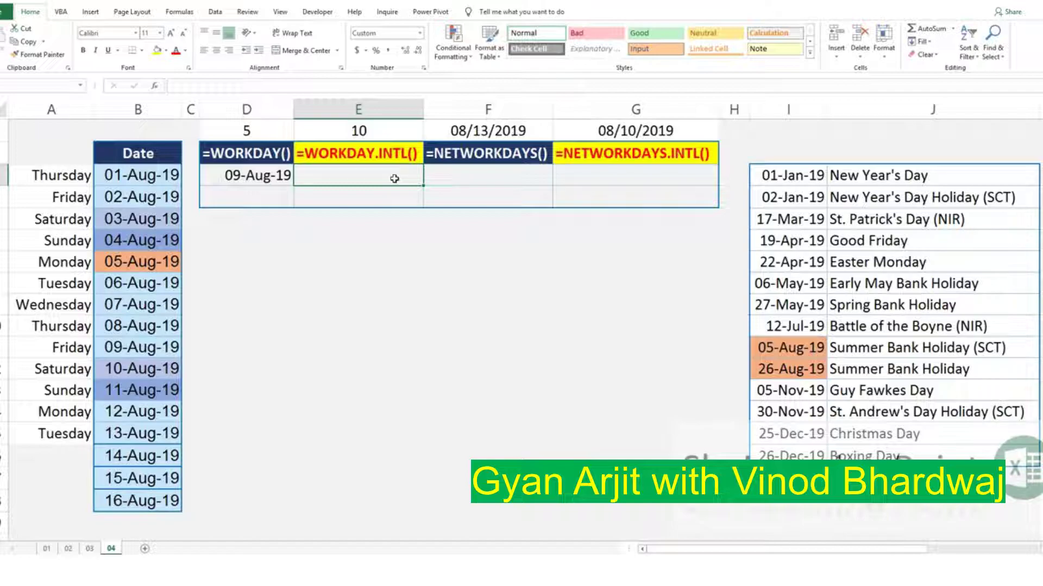
# Start a WORKDAY.INTL formula in E3 using start date B3 and day count D1
pyautogui.write('=WO')
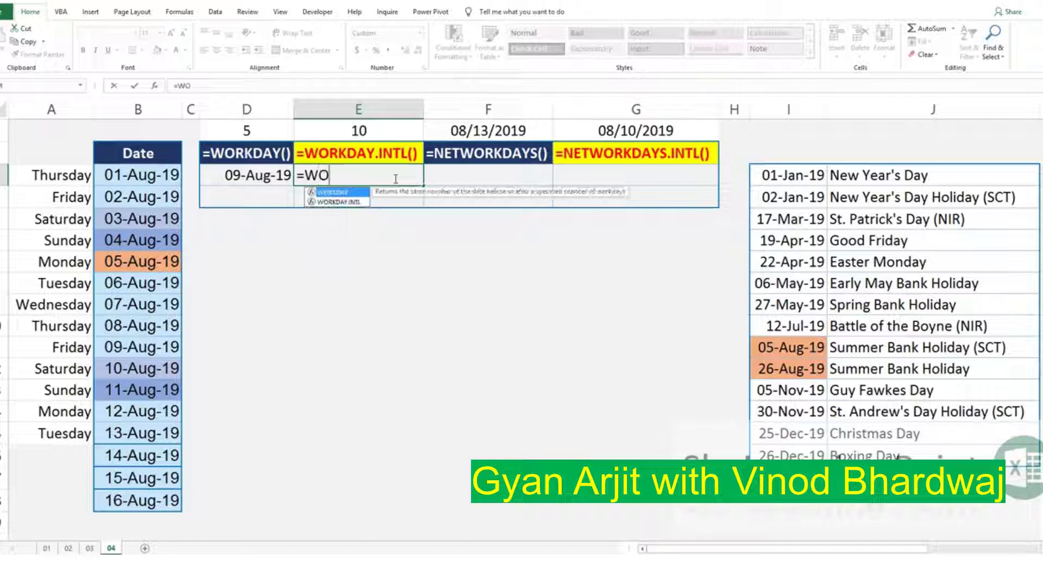
pyautogui.press('Down')
pyautogui.press('Tab')
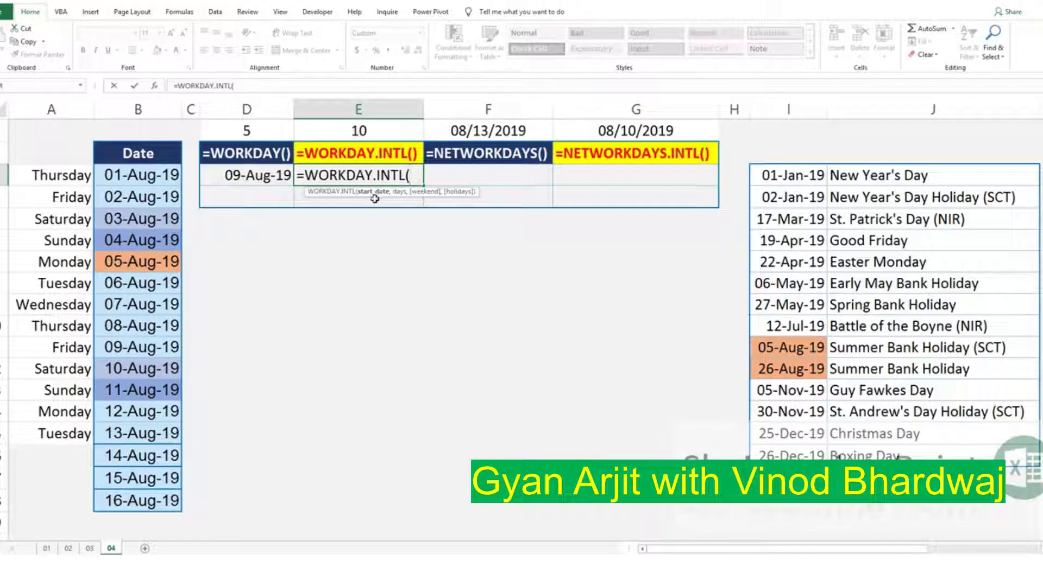
pyautogui.click(131, 174)
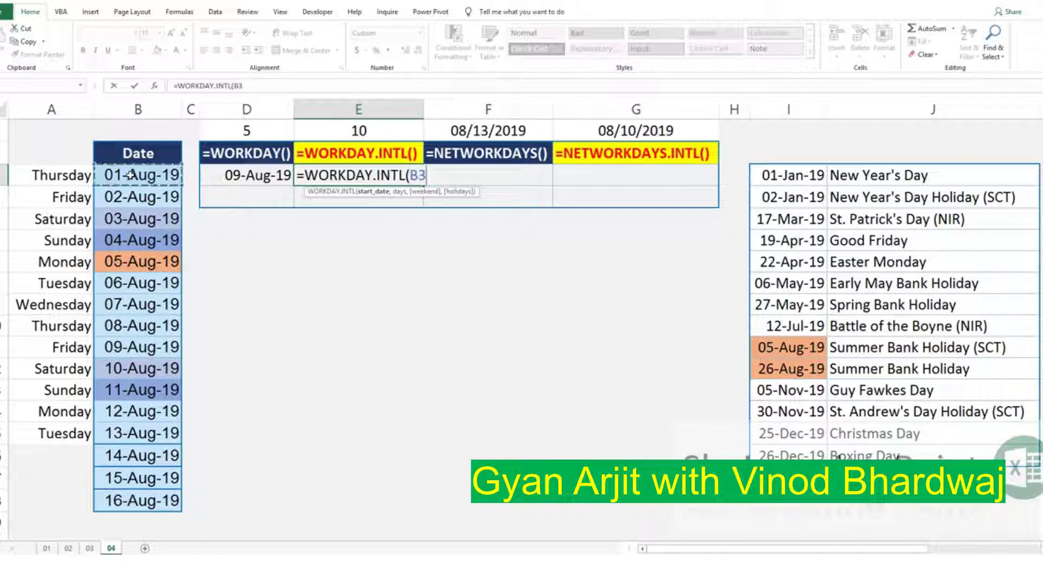
pyautogui.write(',')
pyautogui.click(219, 128)
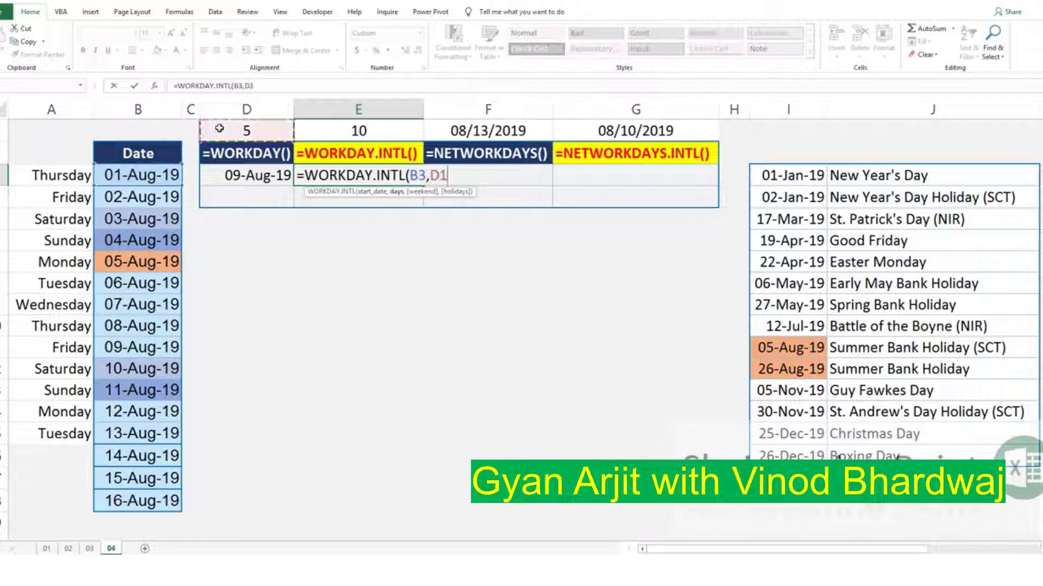
pyautogui.write(',')
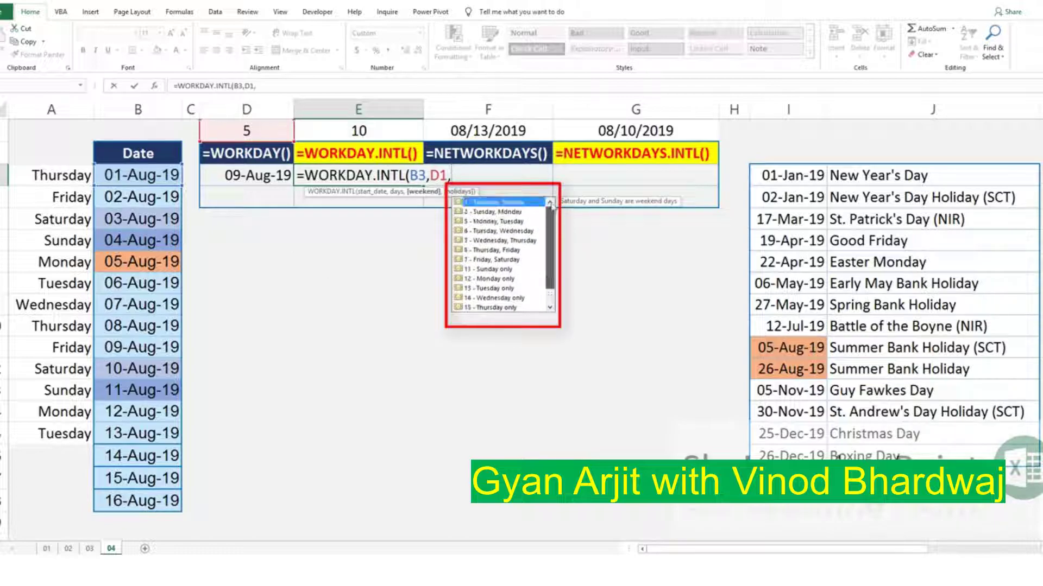
# Add weekend code 1 and holidays $I$3:$I$16, completing the formula with result 09-Aug-19
pyautogui.click(550, 298)
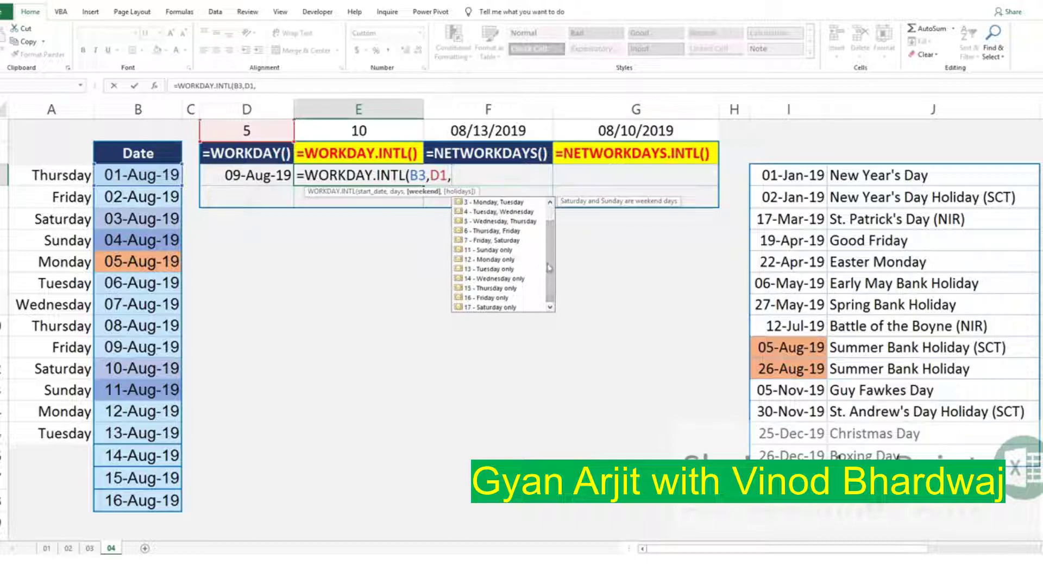
pyautogui.scroll(2, 550, 268)
pyautogui.write('1')
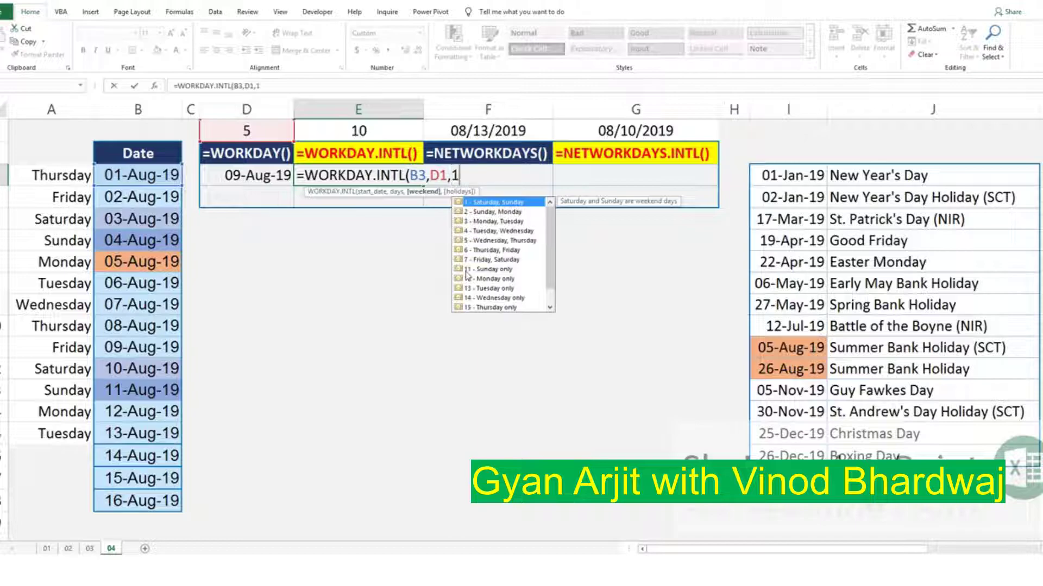
pyautogui.write(',')
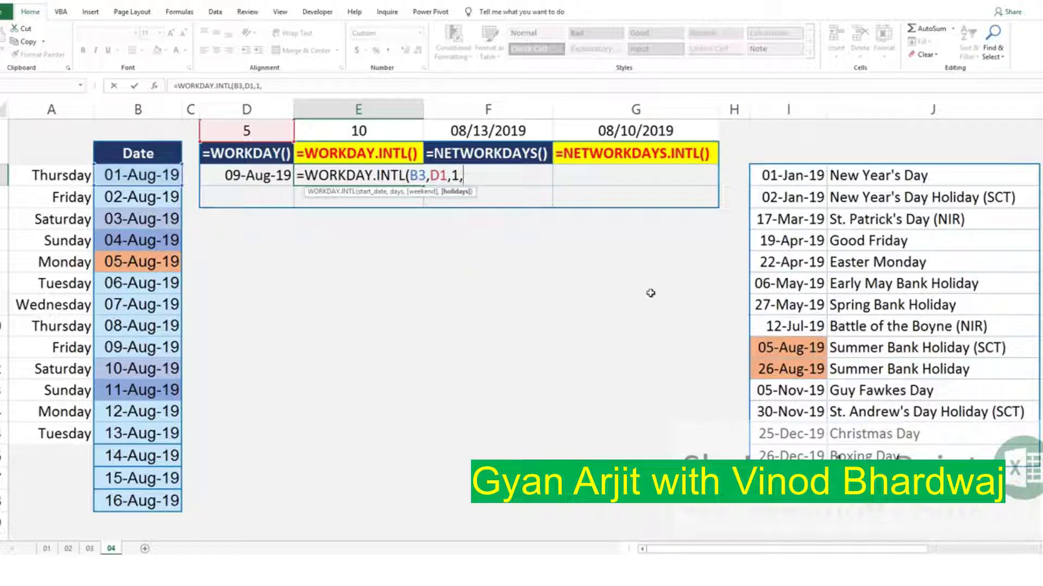
pyautogui.moveTo(782, 172); pyautogui.dragTo(774, 455)
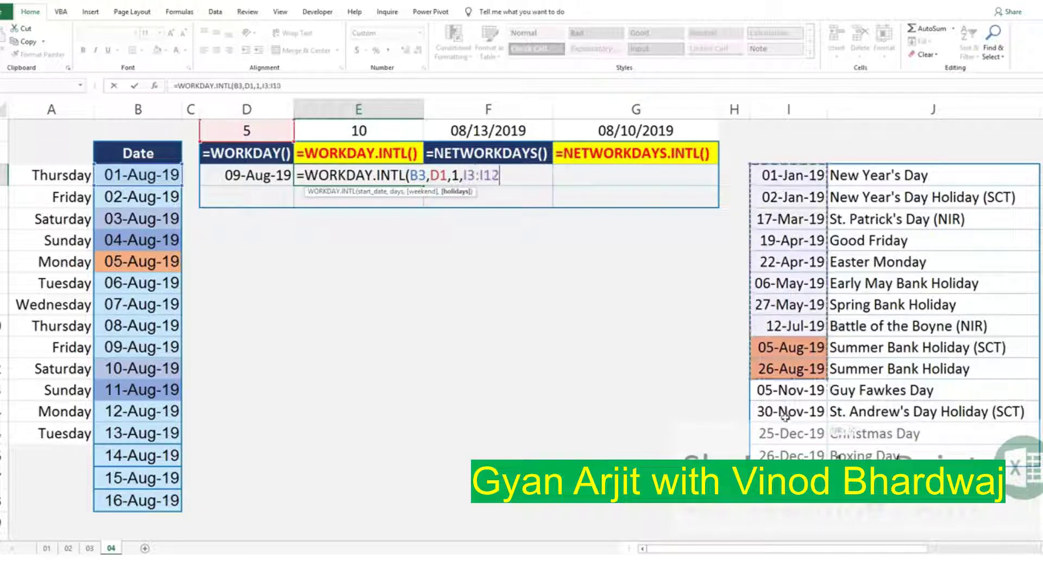
pyautogui.press('F4')
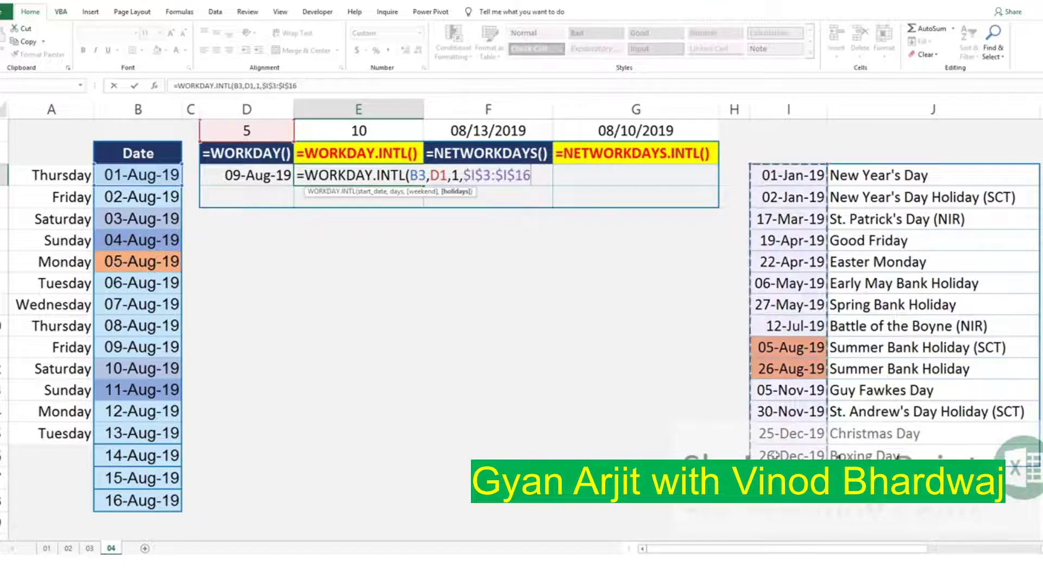
pyautogui.press('Return')
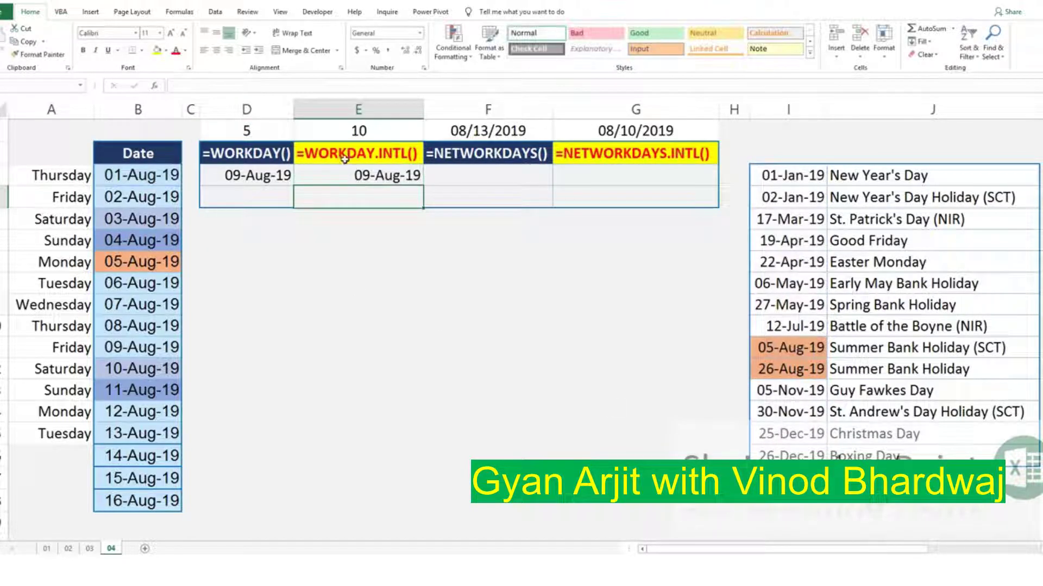
pyautogui.click(344, 175)
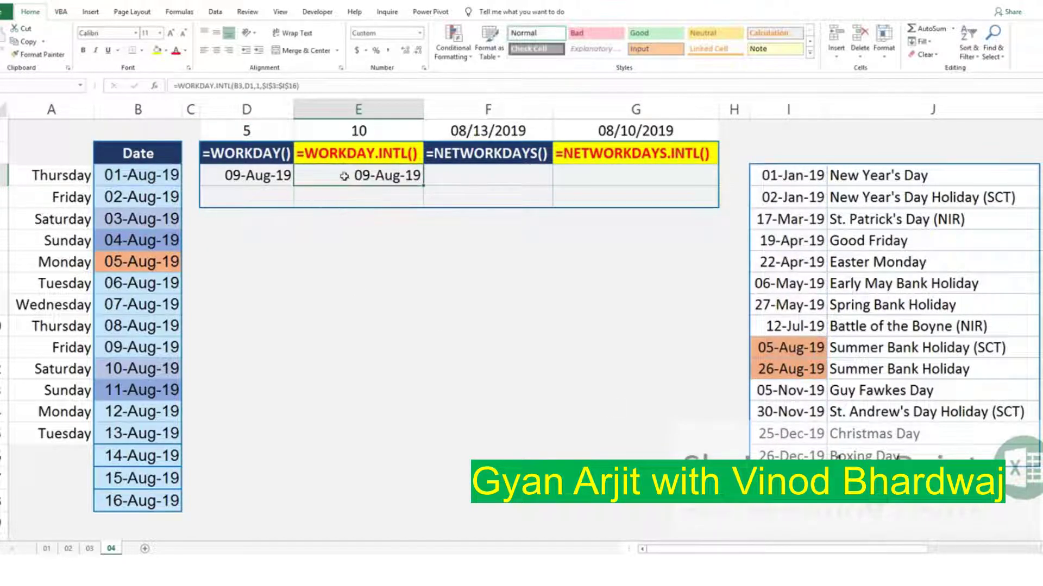
# Change the day count in D1 to 6 and compare WORKDAY's 12-Aug-19 against the weekend dates
pyautogui.click(252, 133)
pyautogui.write('6')
pyautogui.press('Return')
pyautogui.click(255, 136)
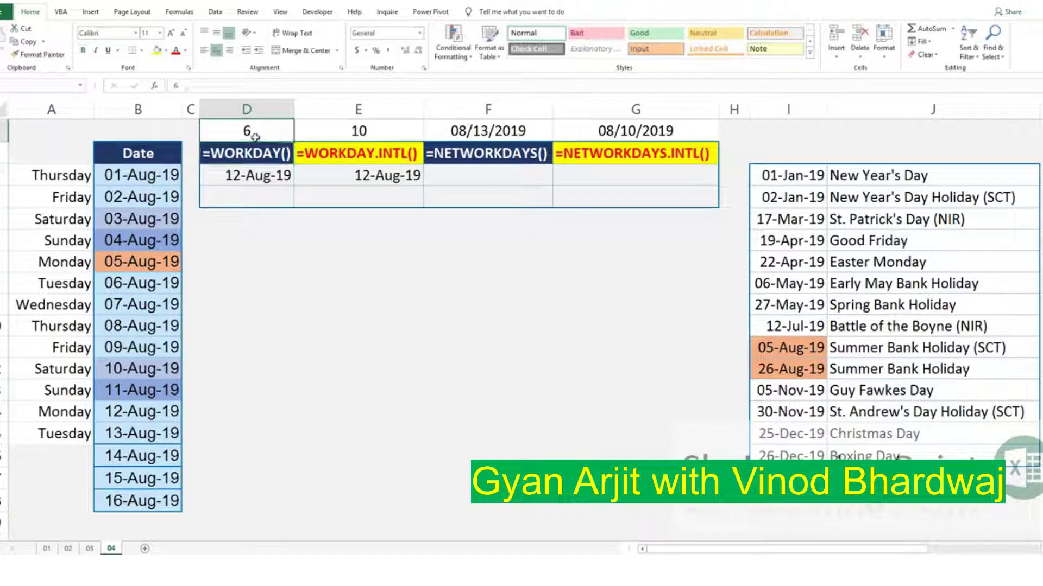
pyautogui.click(368, 179)
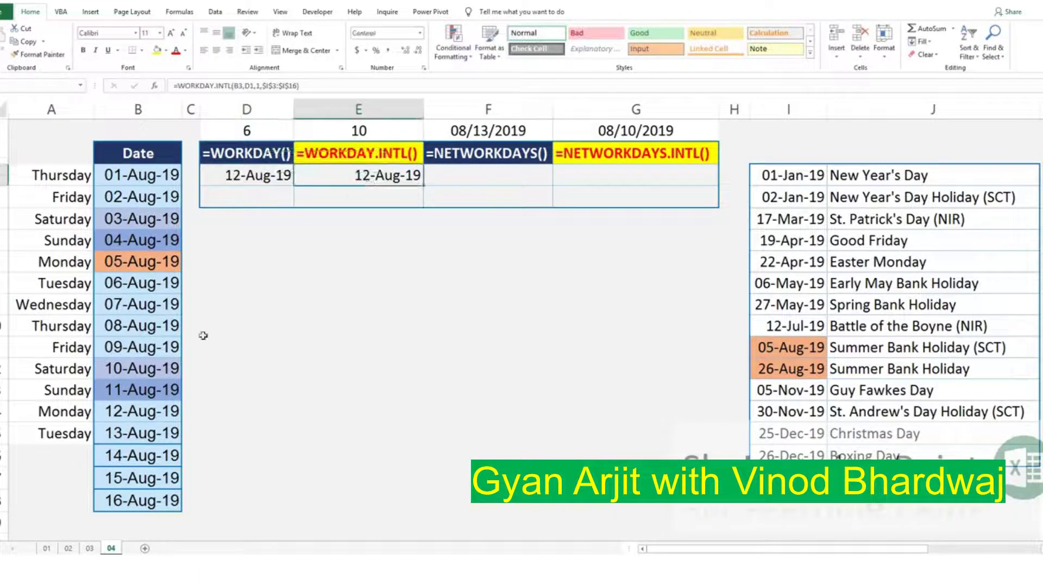
pyautogui.click(156, 374)
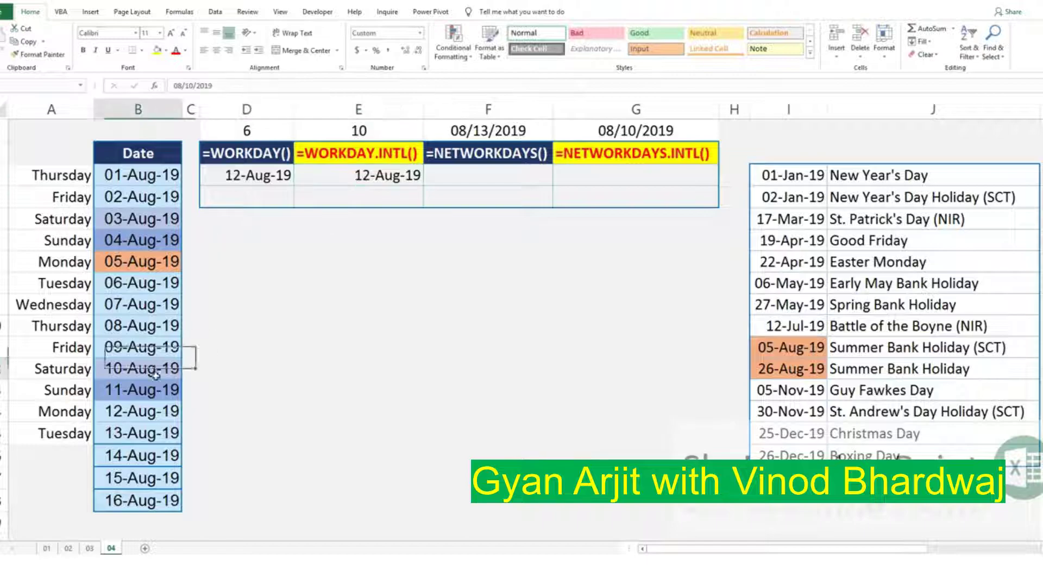
pyautogui.click(148, 413)
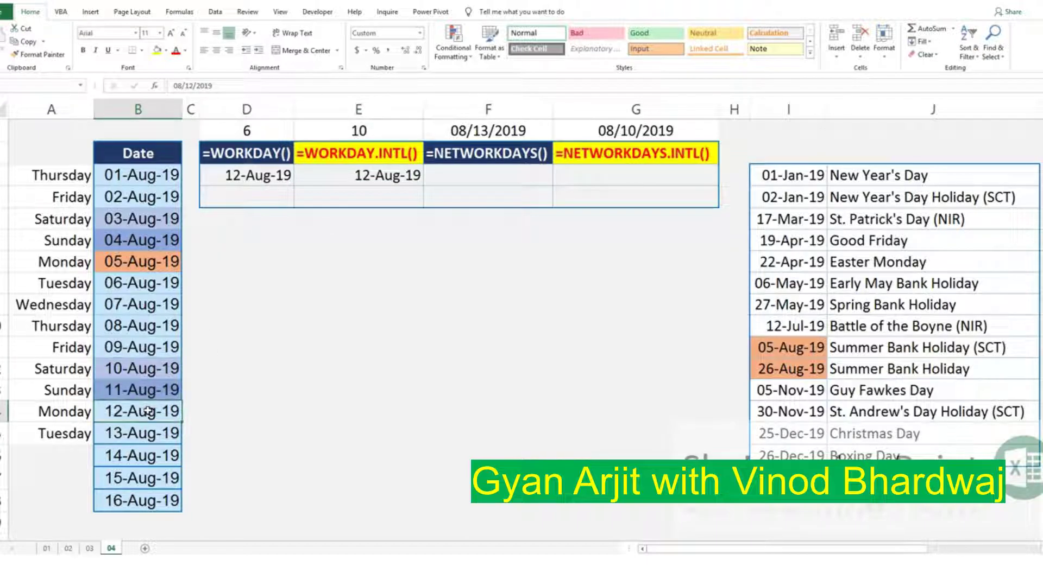
pyautogui.click(344, 177)
pyautogui.click(271, 171)
pyautogui.click(320, 174)
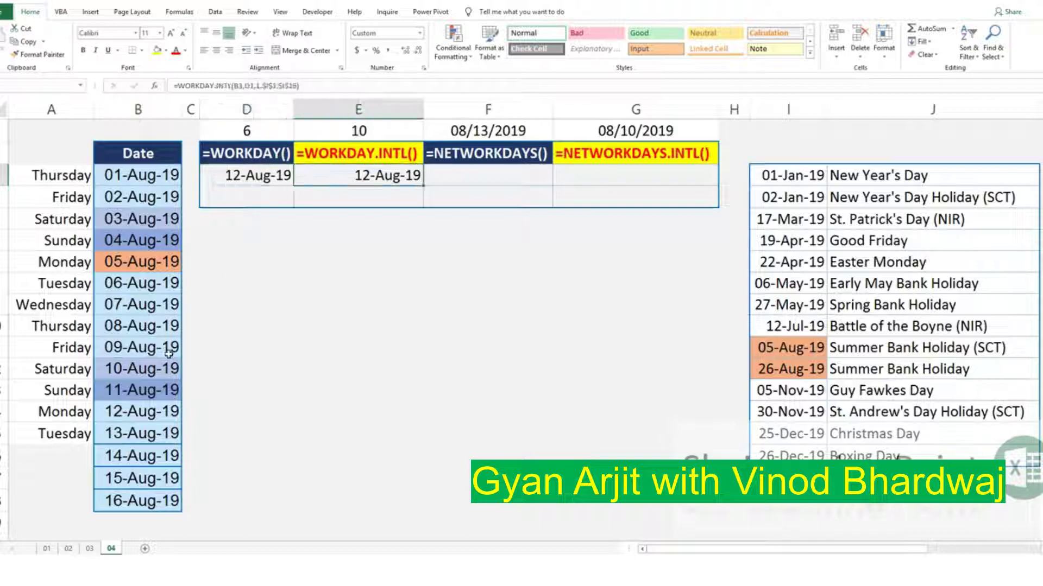
pyautogui.moveTo(165, 367); pyautogui.dragTo(156, 383)
# Change the WORKDAY.INTL weekend code to 11 (Sunday only), returning 09-Aug-19
pyautogui.click(342, 179)
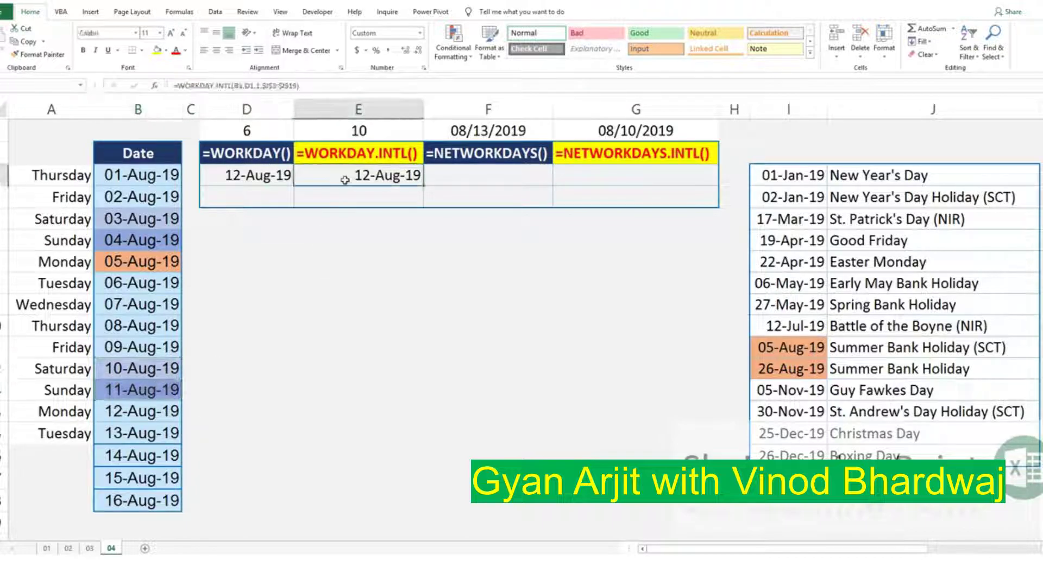
pyautogui.press('F2')
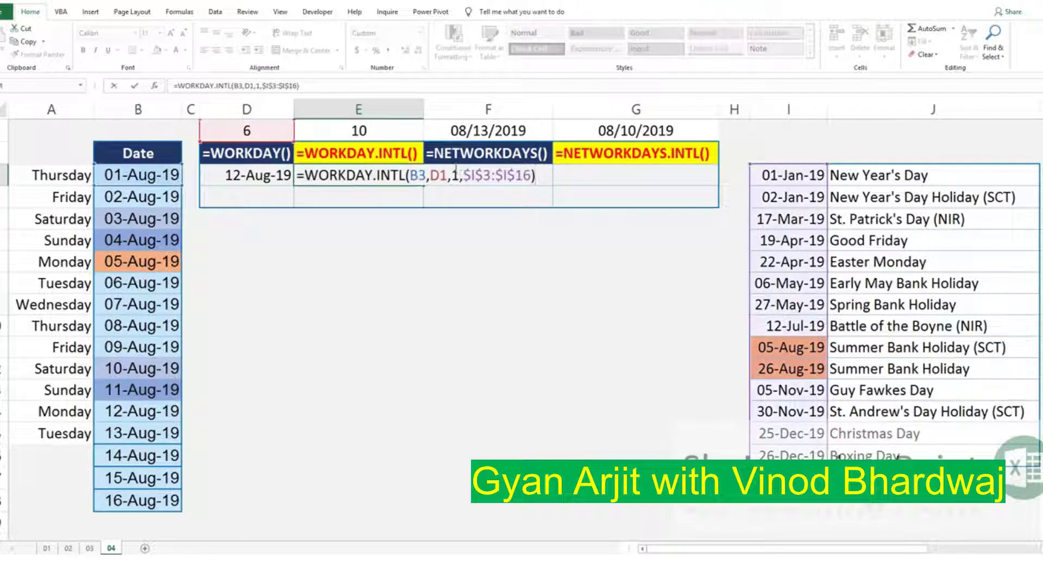
pyautogui.click(452, 175)
pyautogui.write('1')
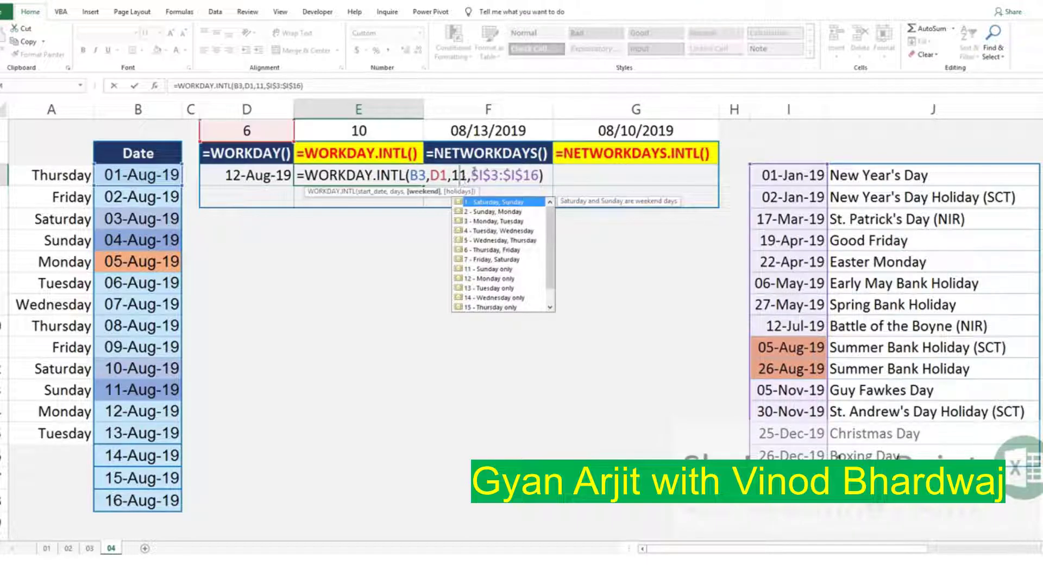
pyautogui.click(483, 175)
pyautogui.press('Return')
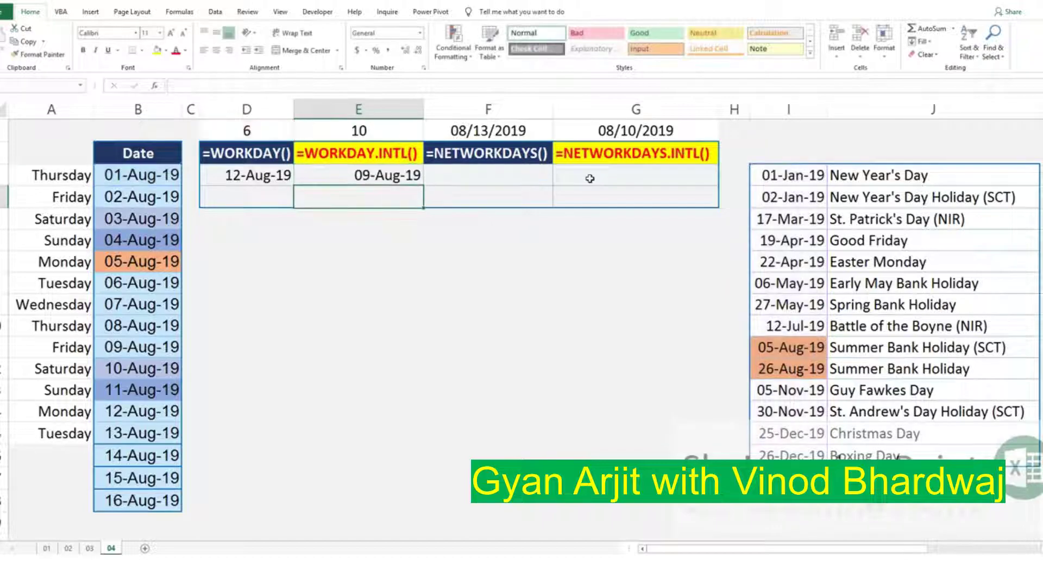
pyautogui.press('Up')
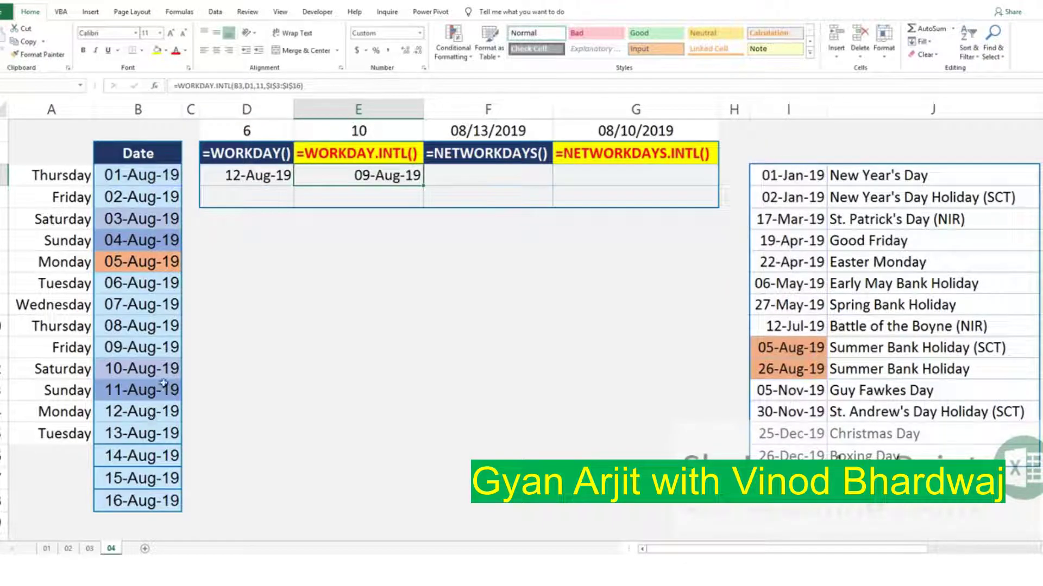
pyautogui.click(156, 352)
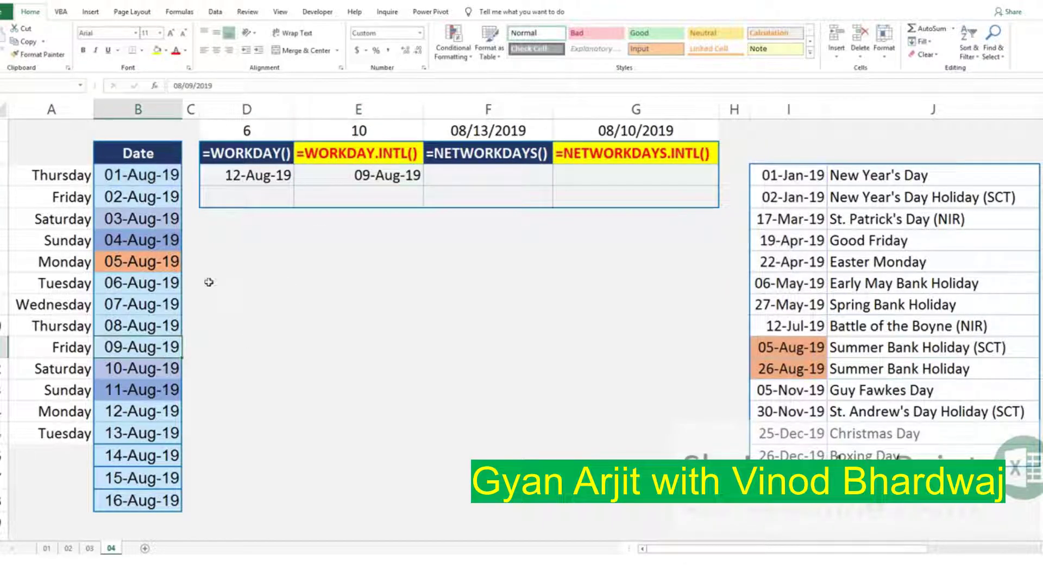
pyautogui.click(270, 134)
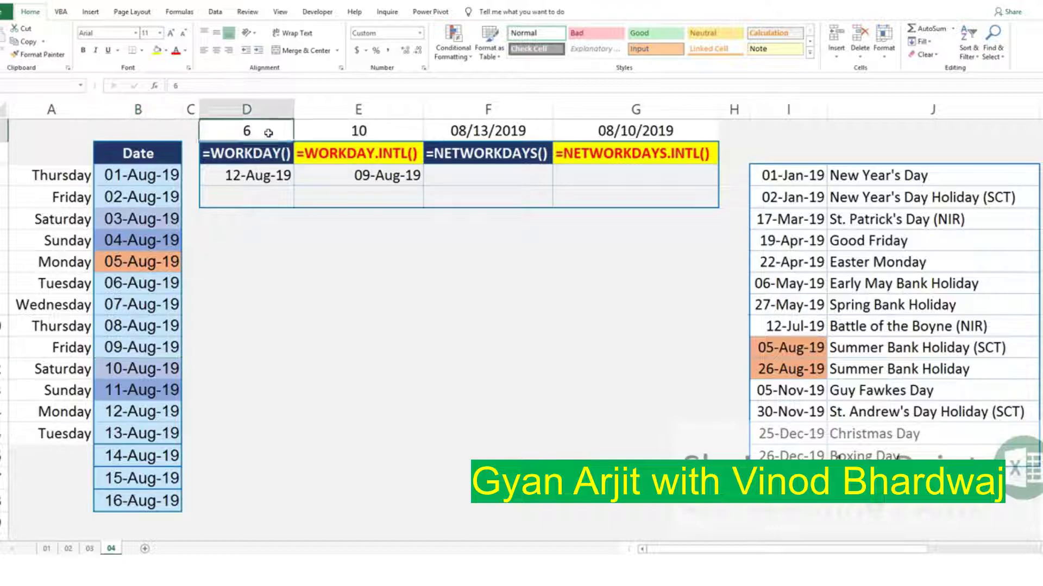
pyautogui.click(407, 173)
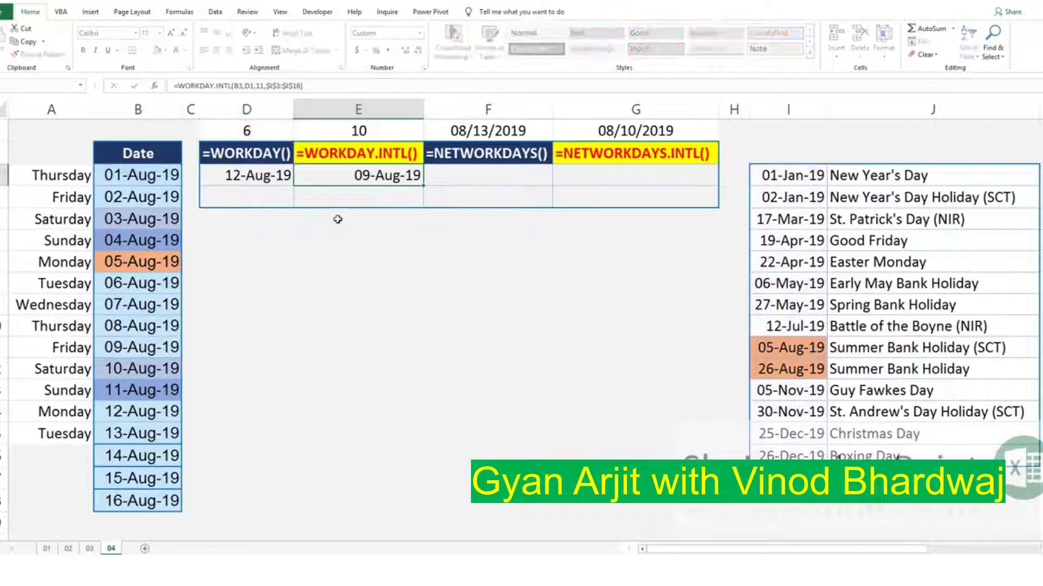
pyautogui.click(154, 198)
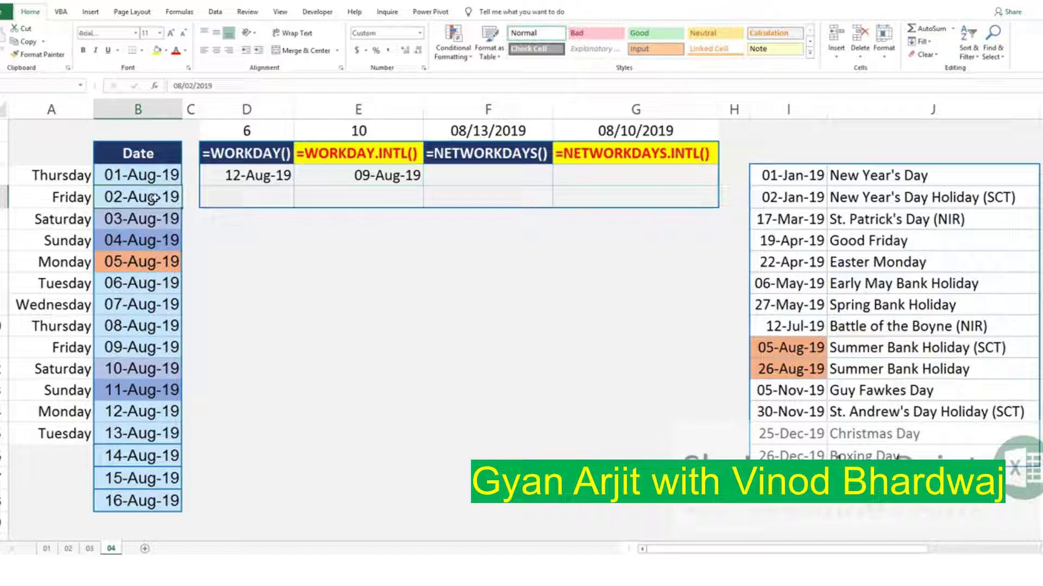
pyautogui.click(150, 222)
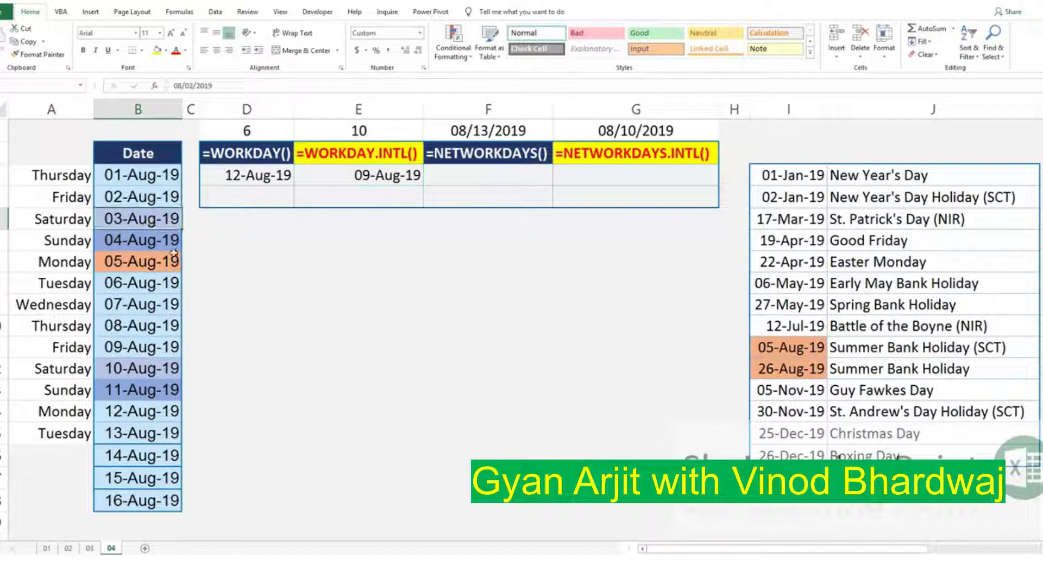
pyautogui.click(157, 283)
pyautogui.click(158, 305)
pyautogui.click(158, 326)
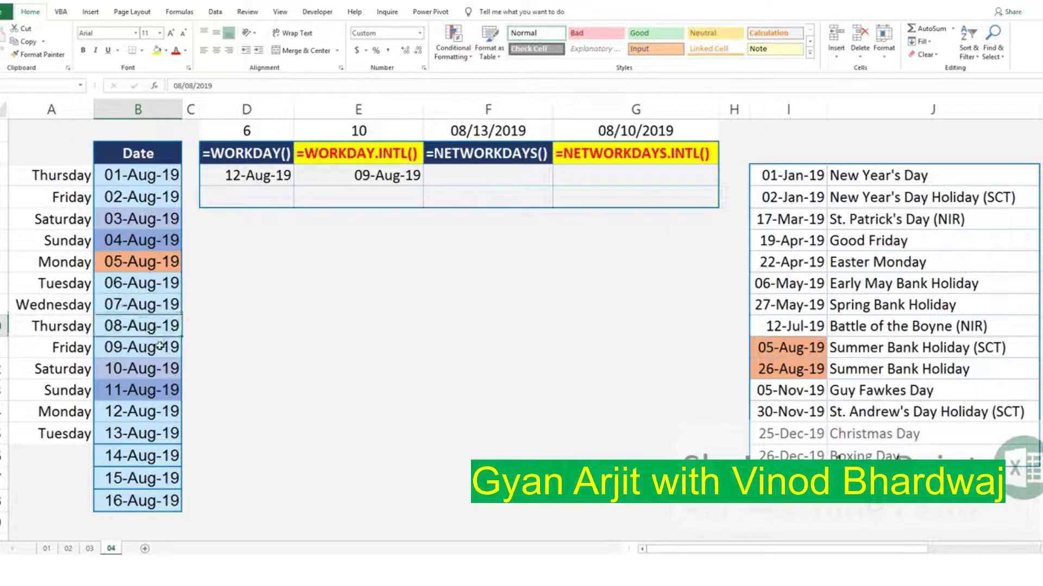
pyautogui.click(161, 345)
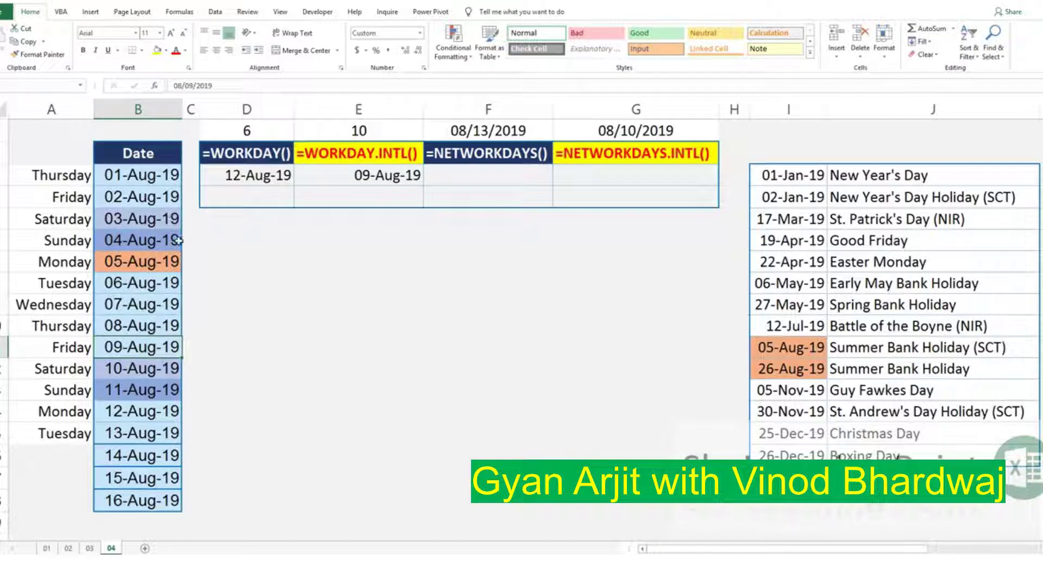
pyautogui.click(158, 218)
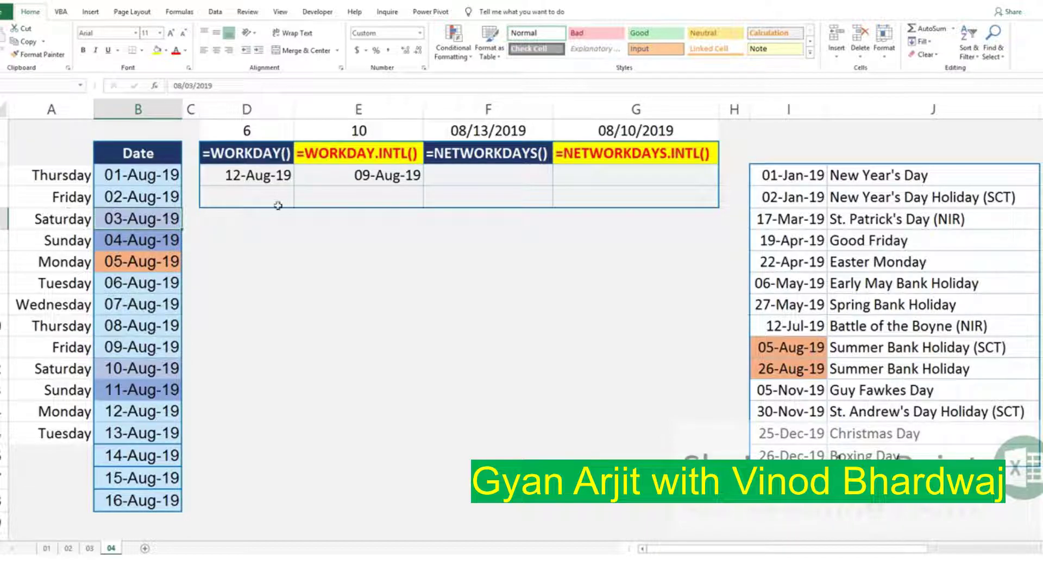
pyautogui.click(406, 177)
pyautogui.click(244, 172)
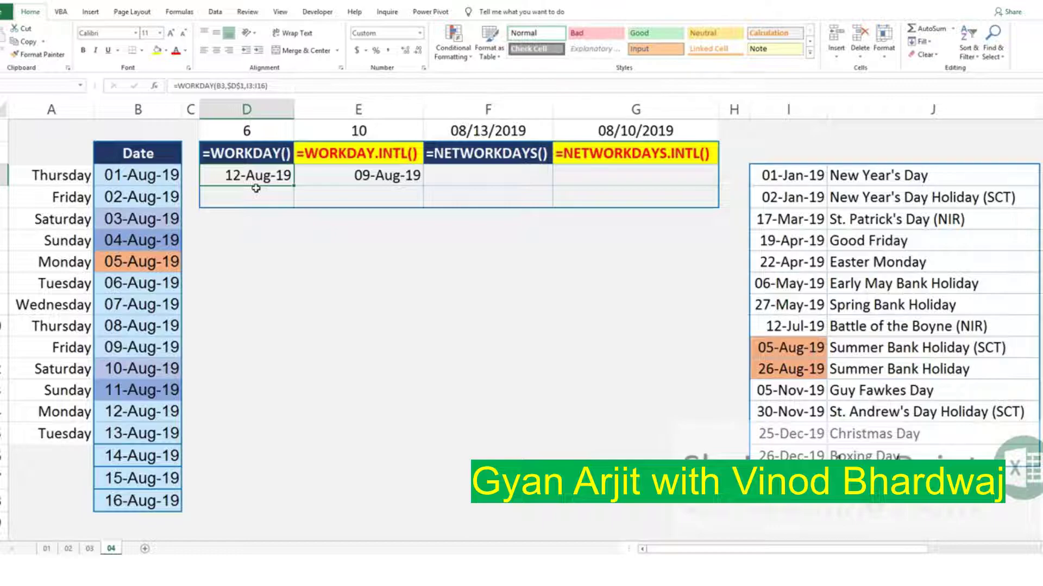
pyautogui.click(157, 223)
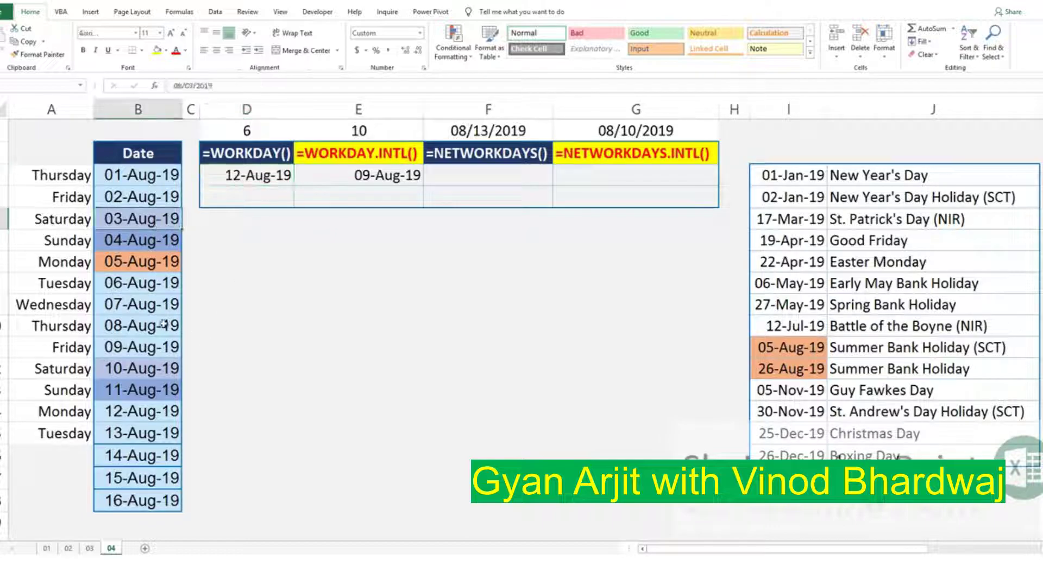
pyautogui.click(384, 169)
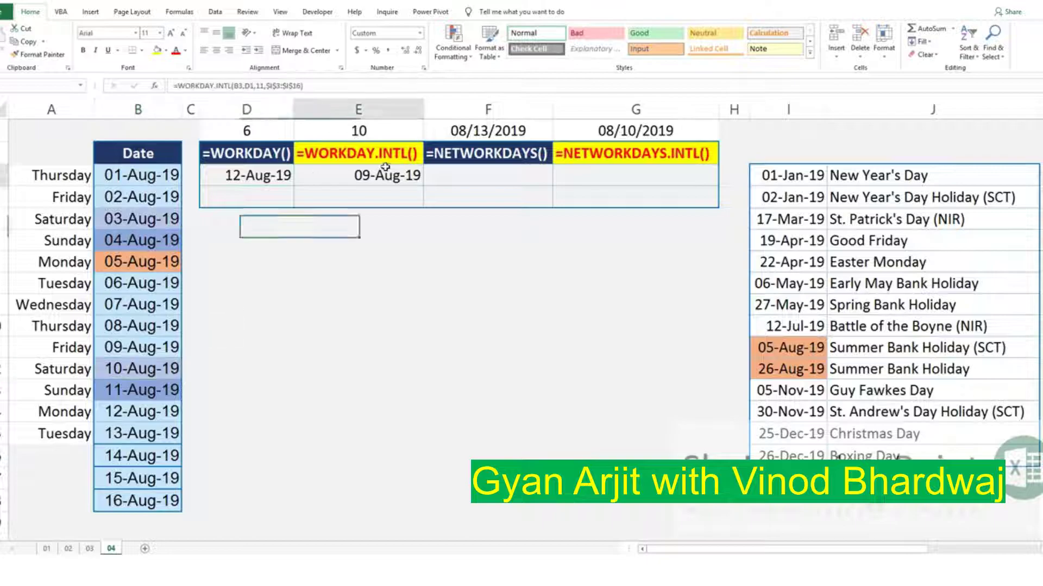
pyautogui.click(472, 175)
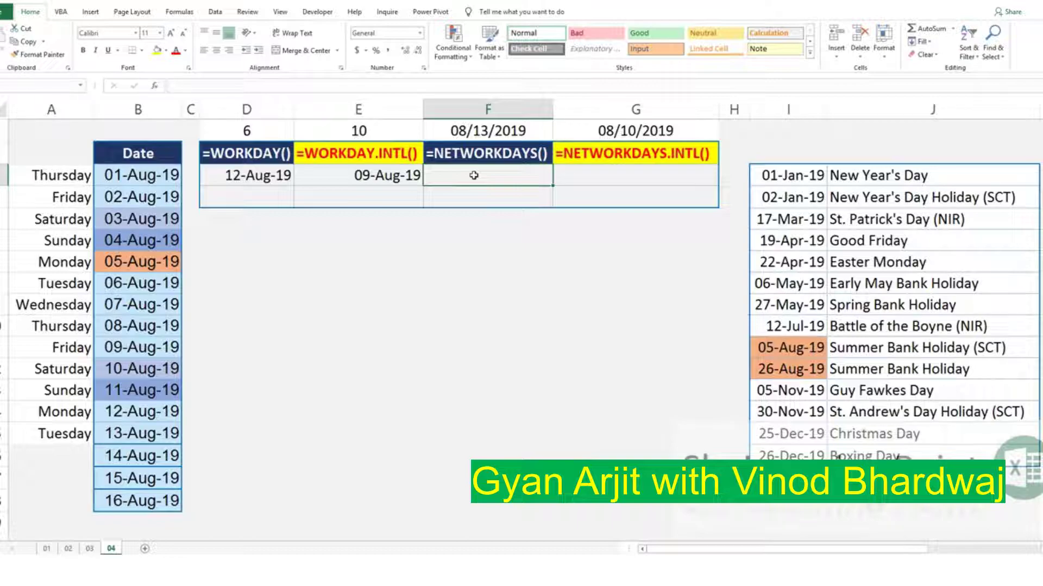
pyautogui.write('=')
pyautogui.press('Escape')
pyautogui.click(255, 171)
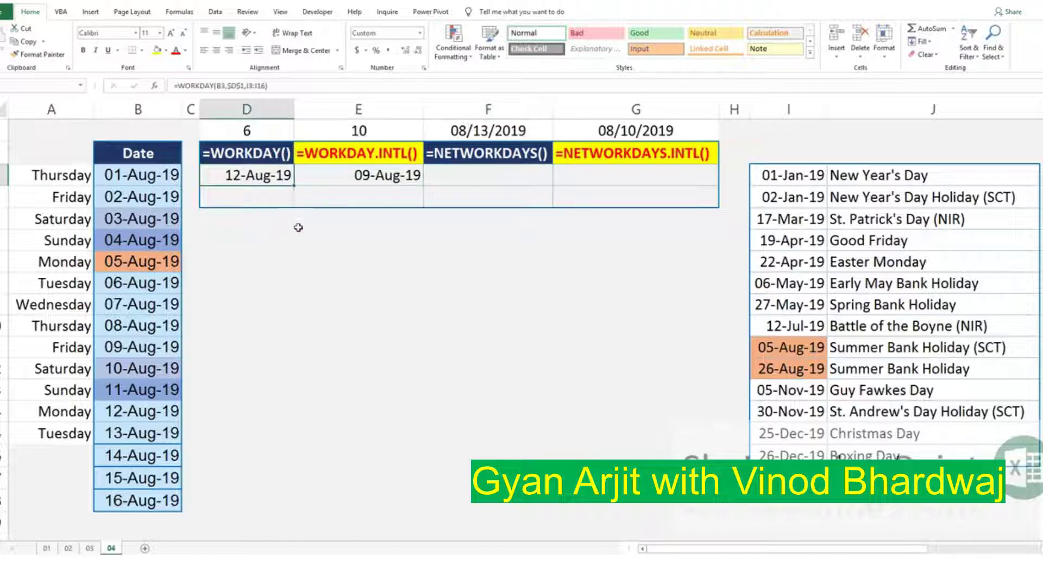
pyautogui.doubleClick(283, 174)
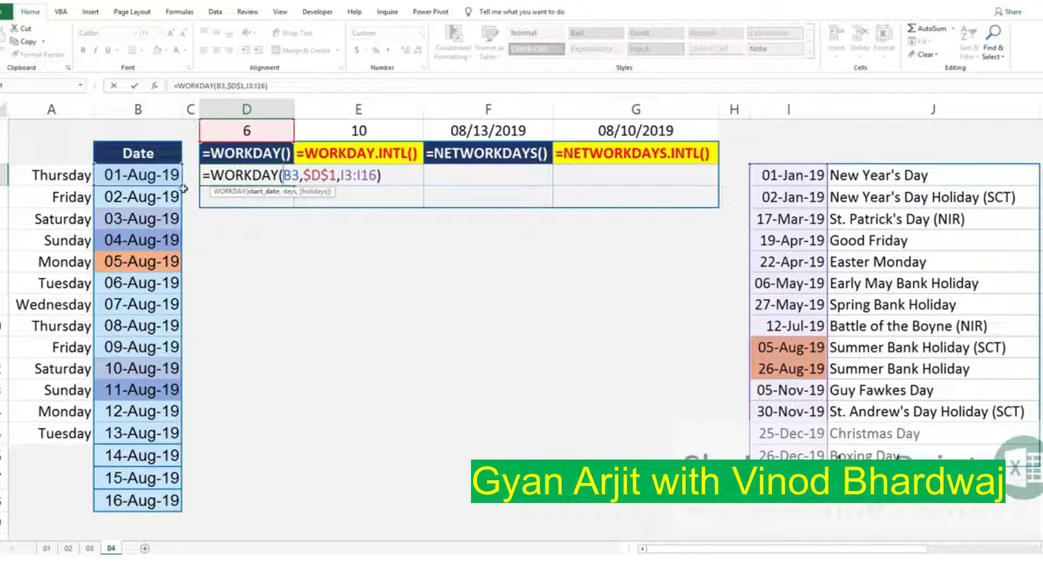
pyautogui.hotkey('ctrl', 'Return')
pyautogui.click(153, 203)
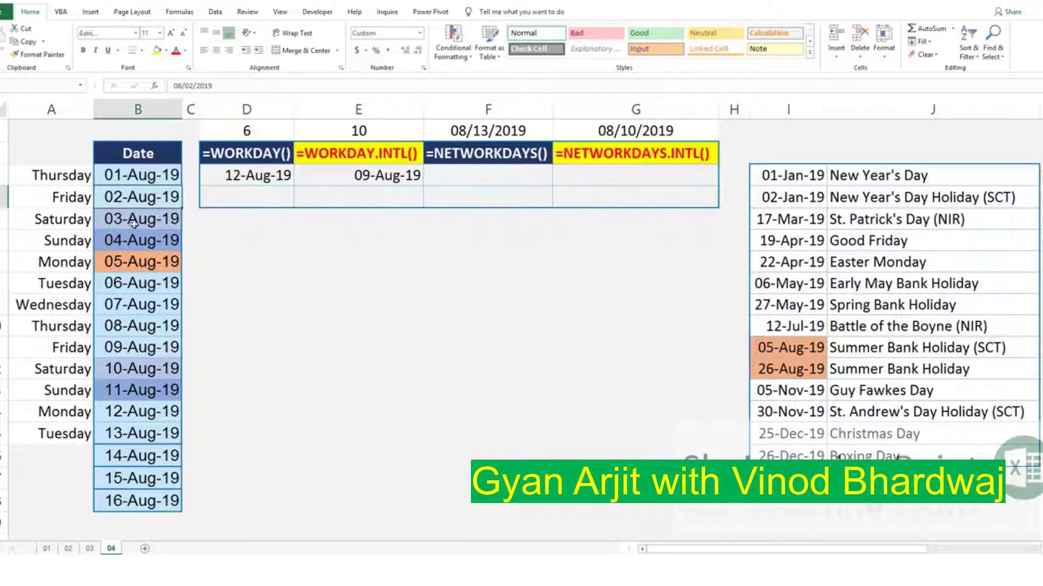
pyautogui.click(508, 176)
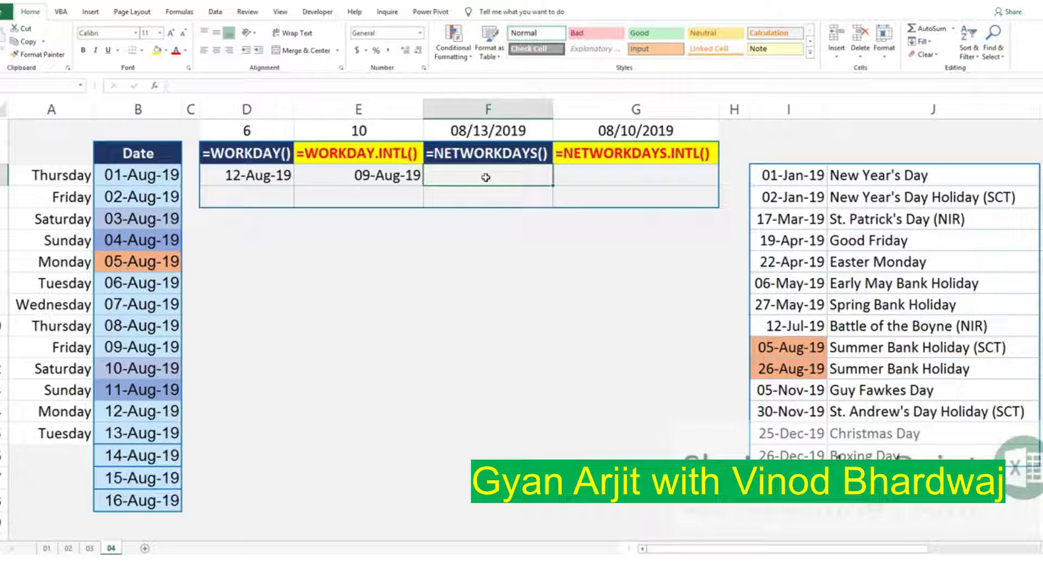
# Enter =NETWORKDAYS(B3,D3,$I$3:$I$16) in F3, returning 7 working days
pyautogui.write('=')
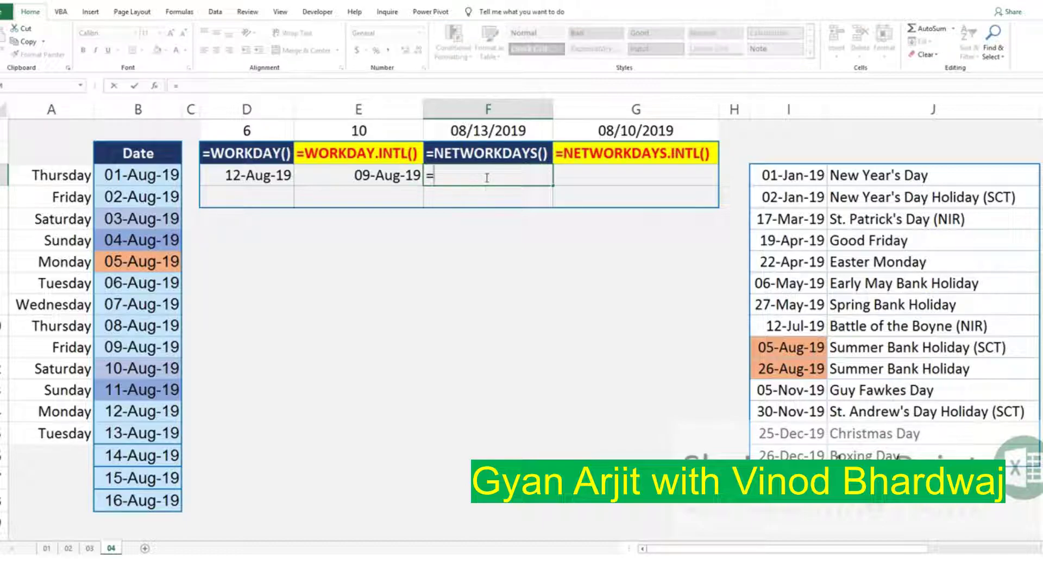
pyautogui.write('N')
pyautogui.press('Down')
pyautogui.press('Down')
pyautogui.press('Down')
pyautogui.press('Tab')
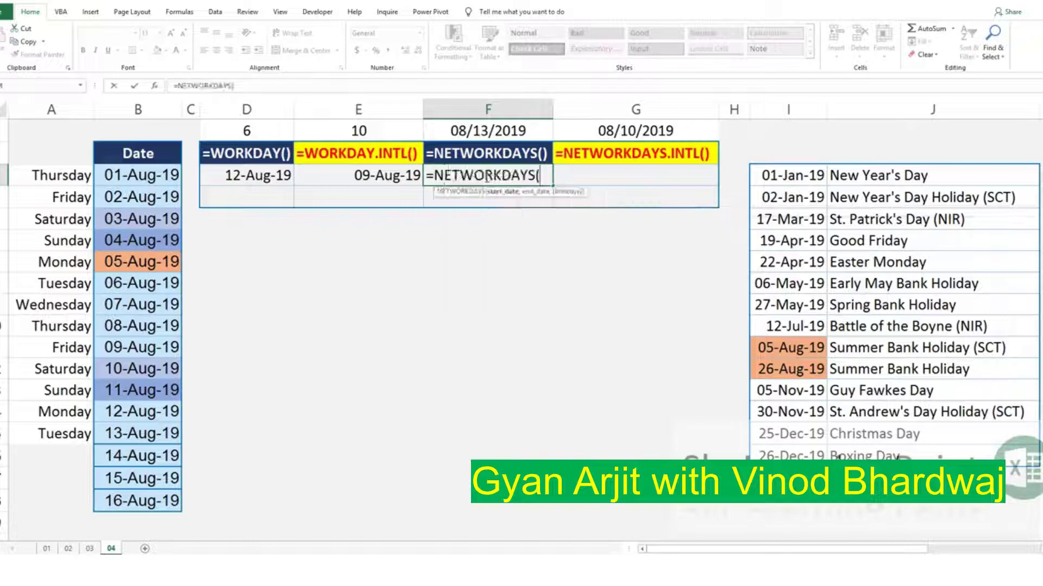
pyautogui.click(120, 173)
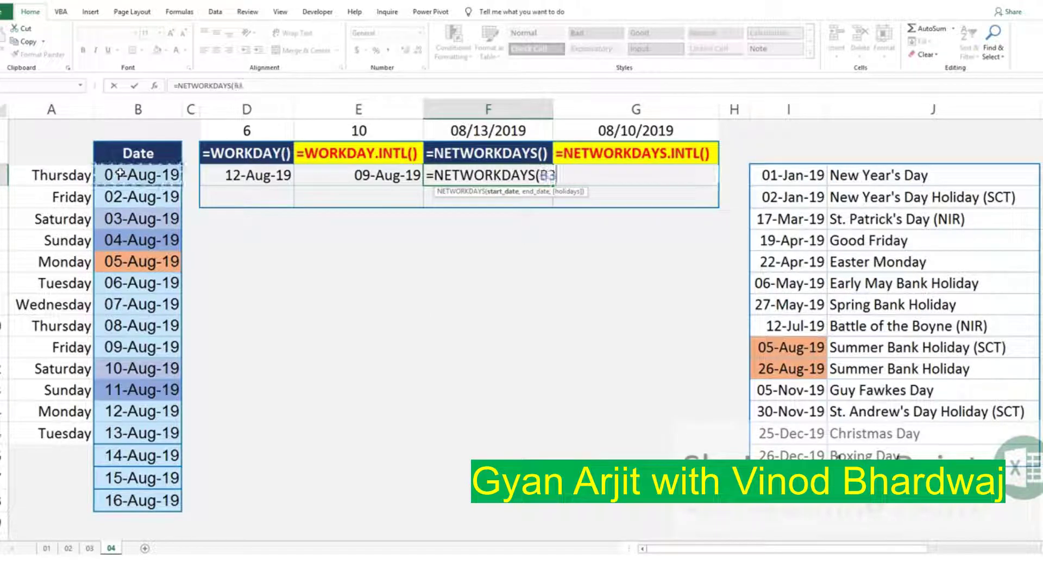
pyautogui.write(',')
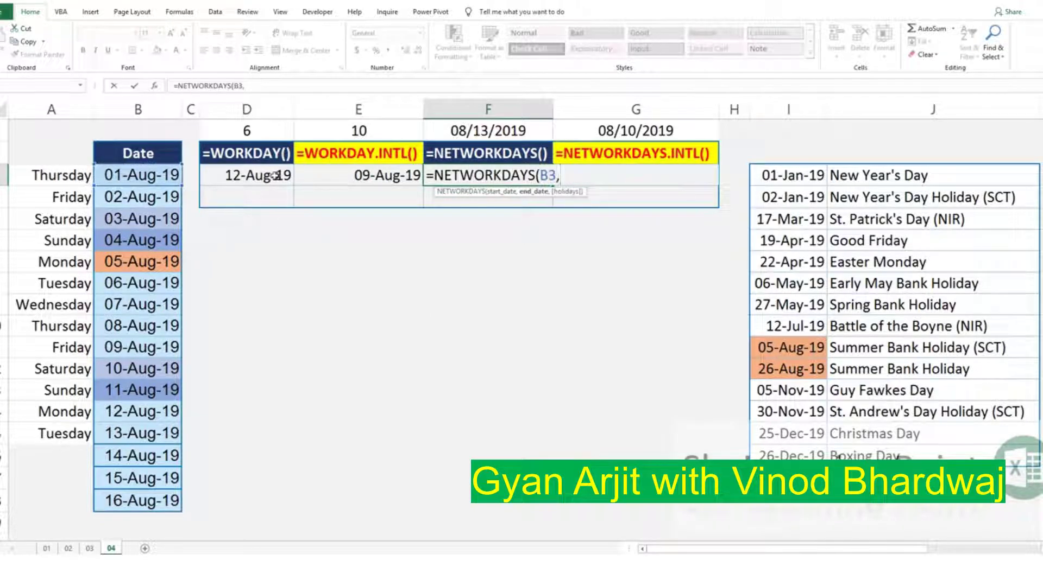
pyautogui.click(274, 175)
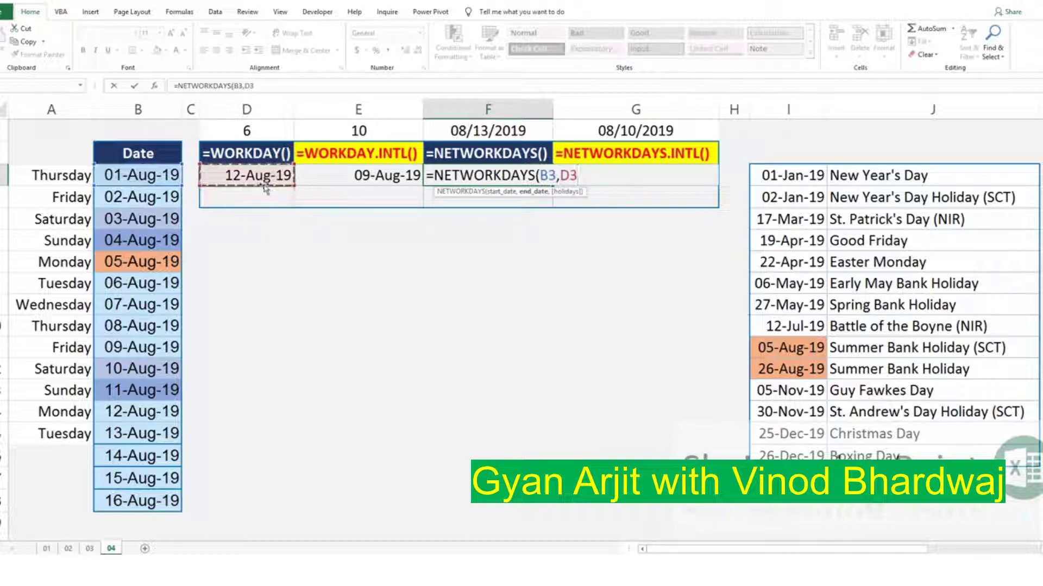
pyautogui.write(',')
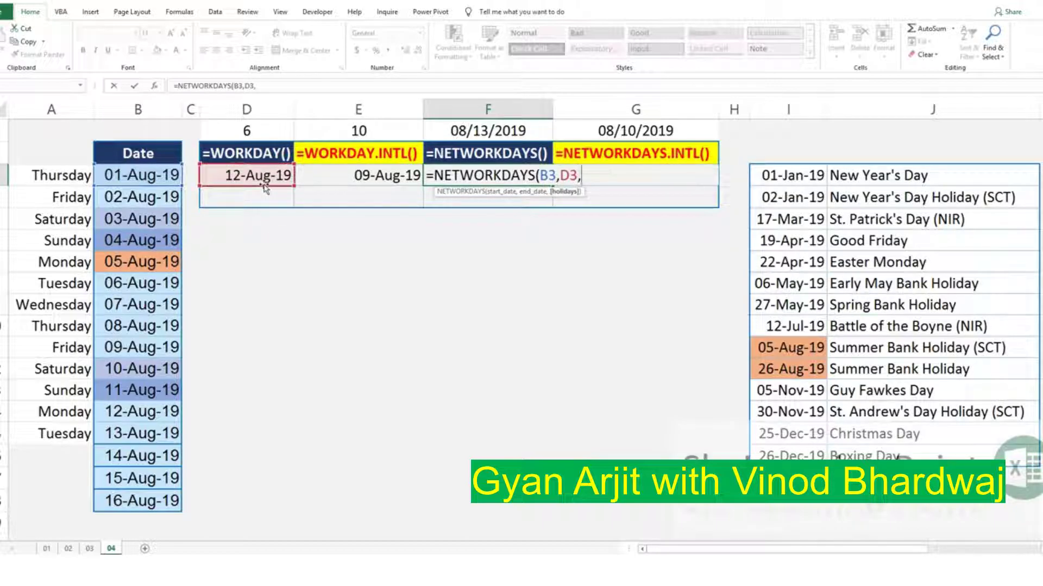
pyautogui.moveTo(804, 177)
pyautogui.mouseDown()
pyautogui.moveTo(751, 441)
pyautogui.moveTo(762, 455)
pyautogui.mouseUp()
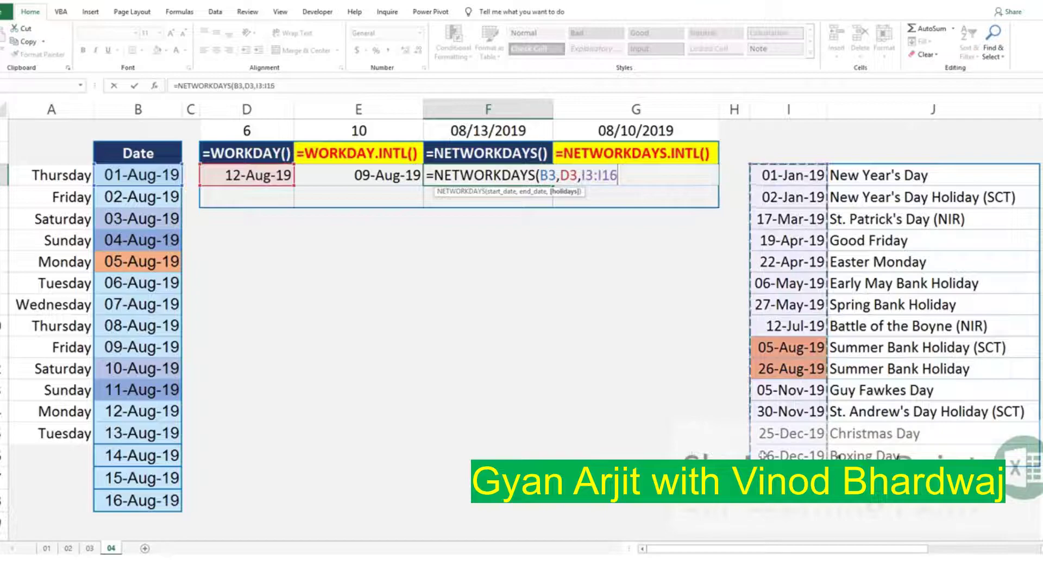
pyautogui.press('F4')
pyautogui.hotkey('ctrl', 'Return')
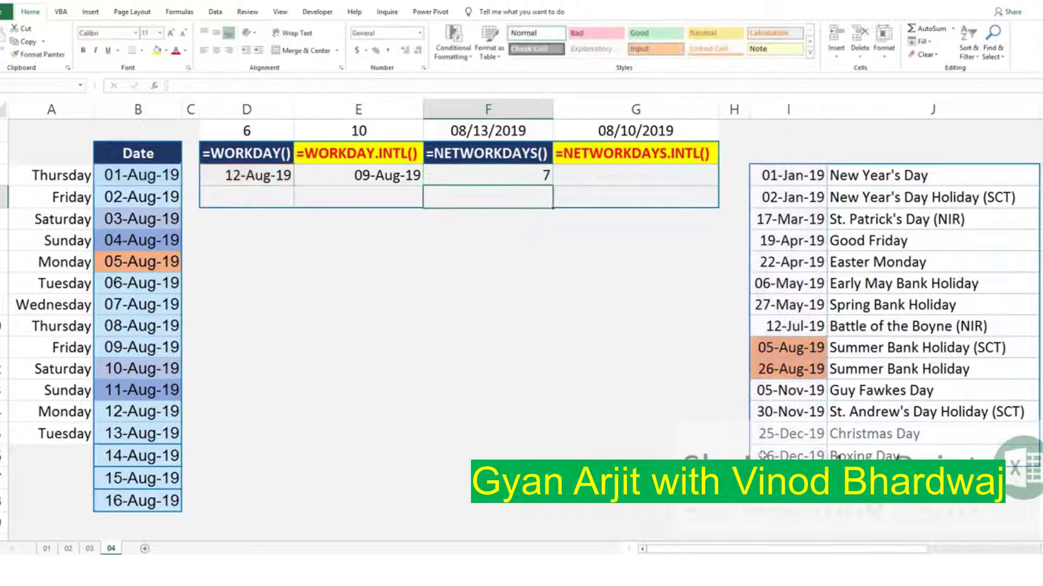
# Inspect the WORKDAY and NETWORKDAYS formulas to compare their cell references
pyautogui.click(245, 131)
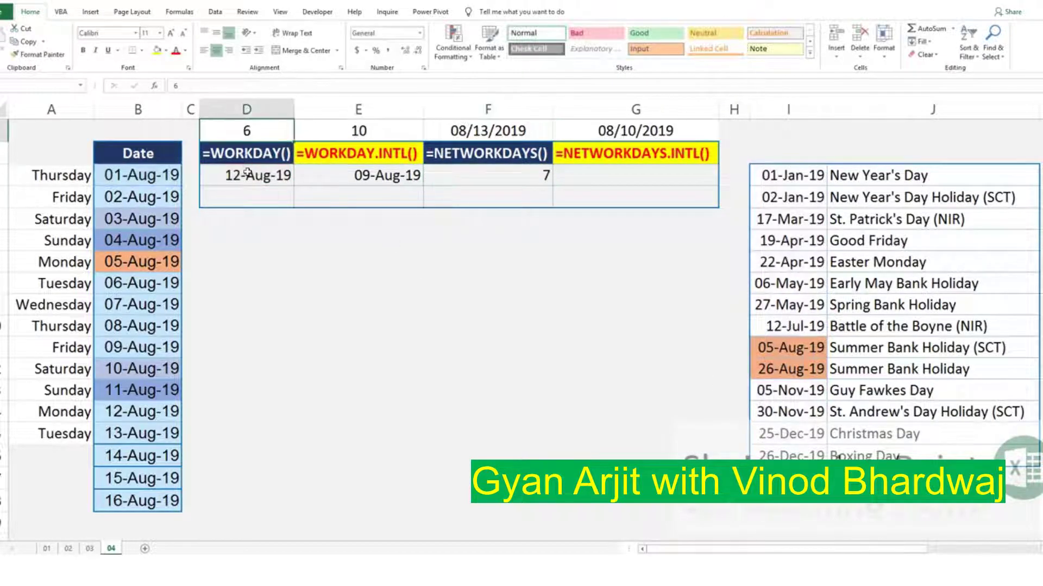
pyautogui.click(246, 175)
pyautogui.press('F2')
pyautogui.hotkey('ctrl', 'Return')
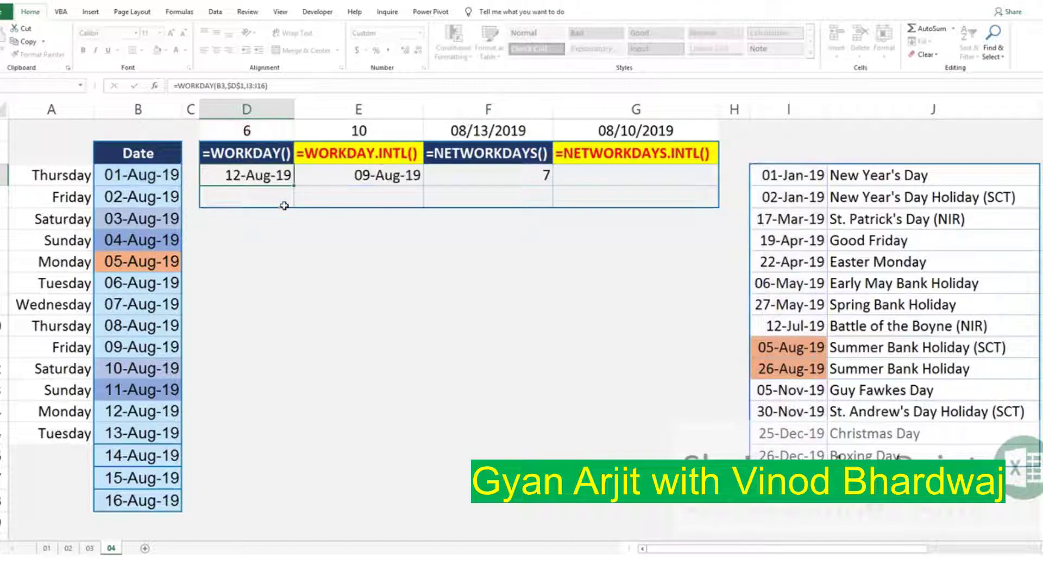
pyautogui.click(478, 171)
pyautogui.press('F2')
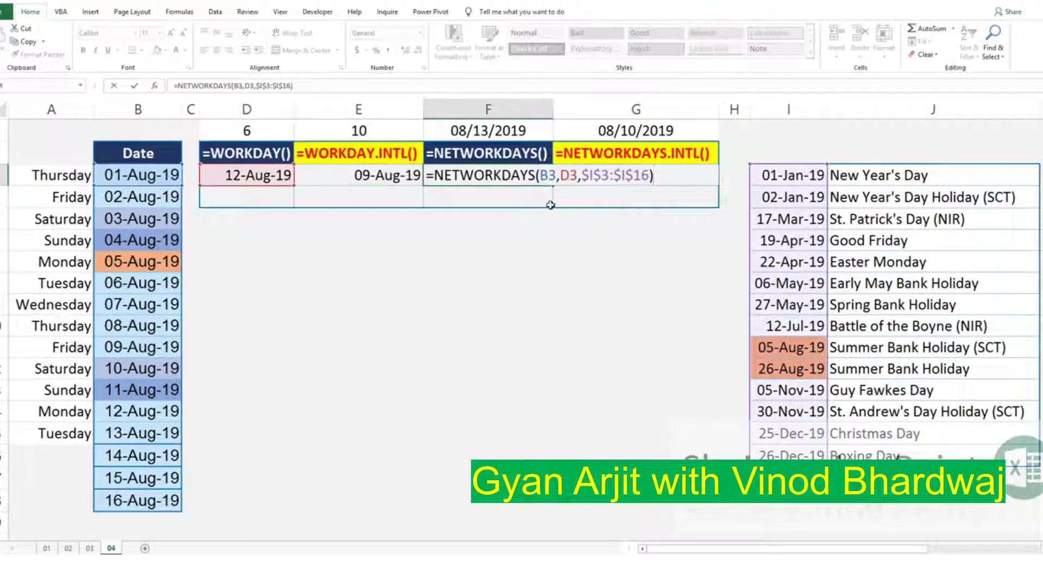
pyautogui.hotkey('ctrl', 'Return')
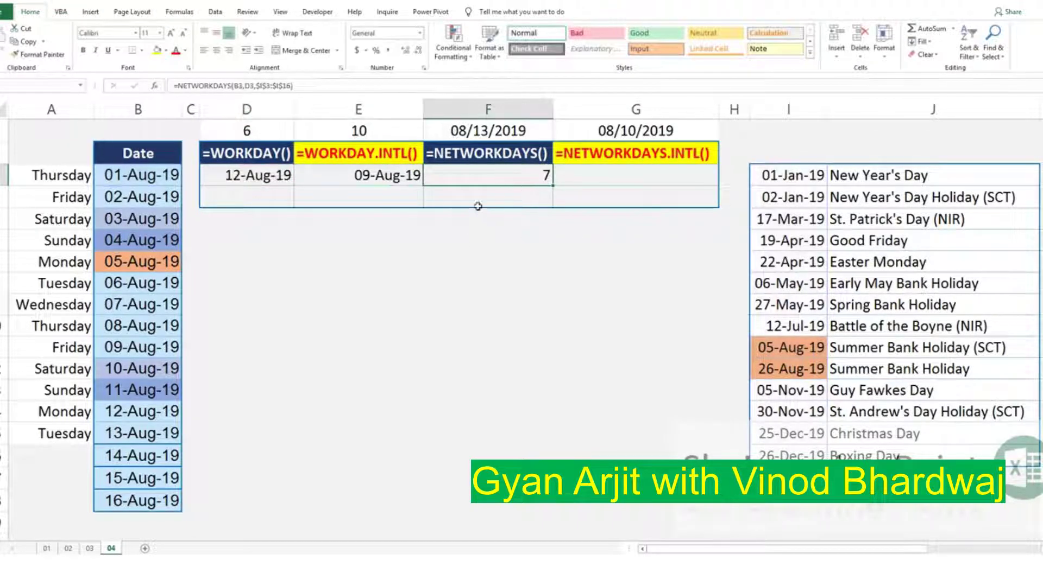
pyautogui.click(157, 177)
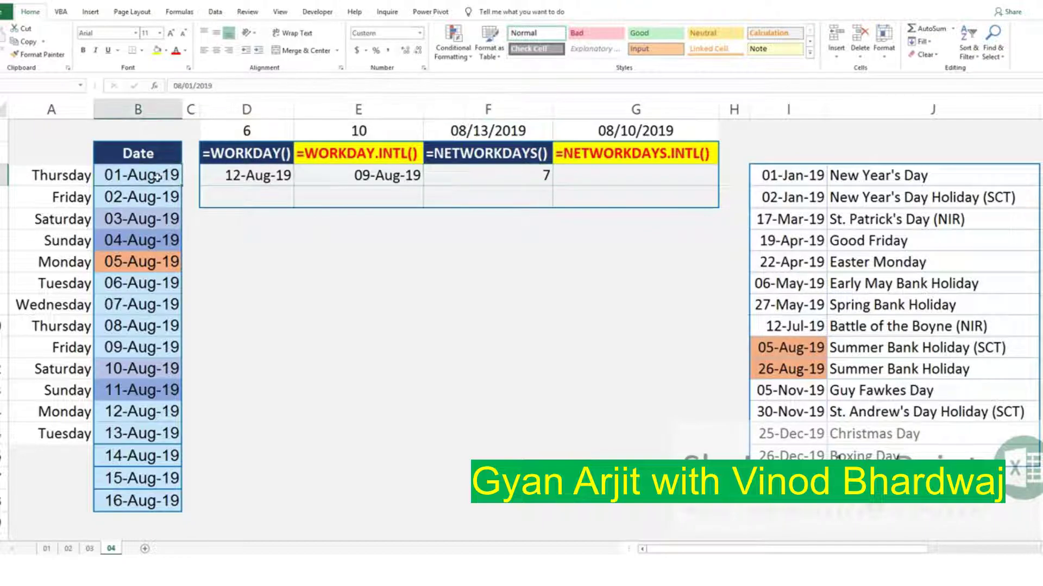
pyautogui.click(481, 171)
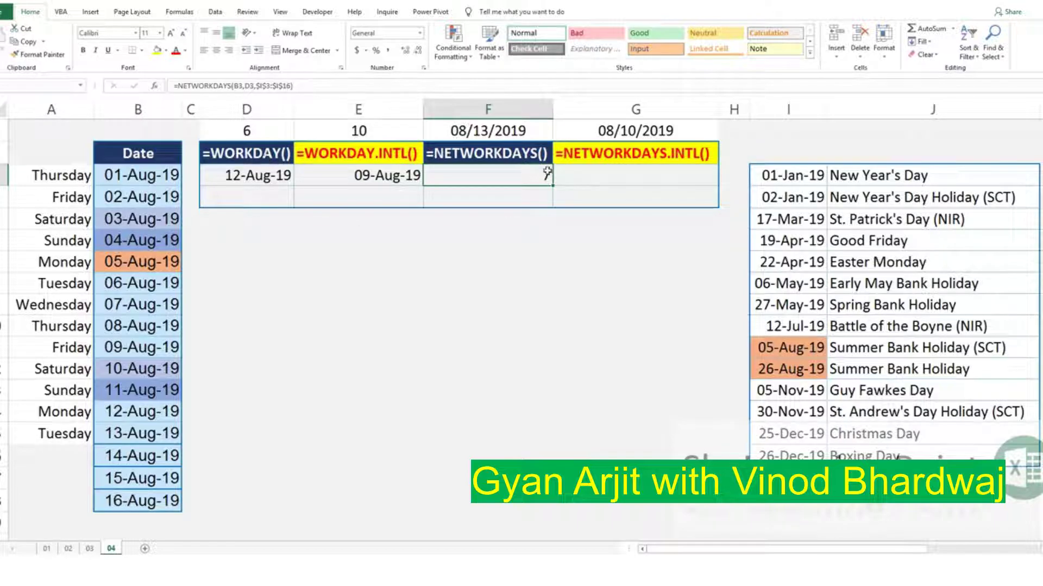
pyautogui.press('Up')
pyautogui.click(531, 174)
pyautogui.click(279, 177)
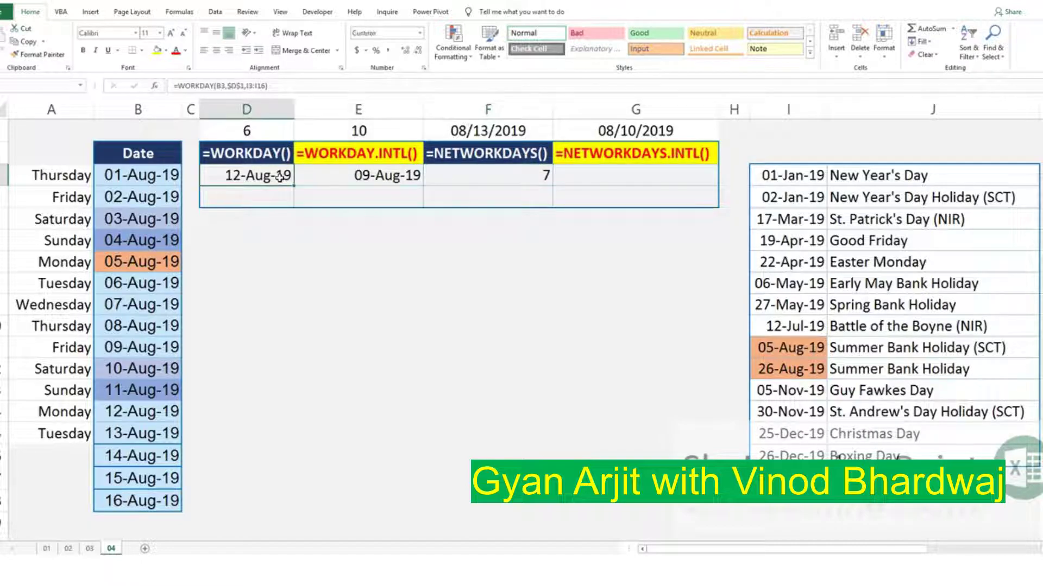
pyautogui.click(546, 175)
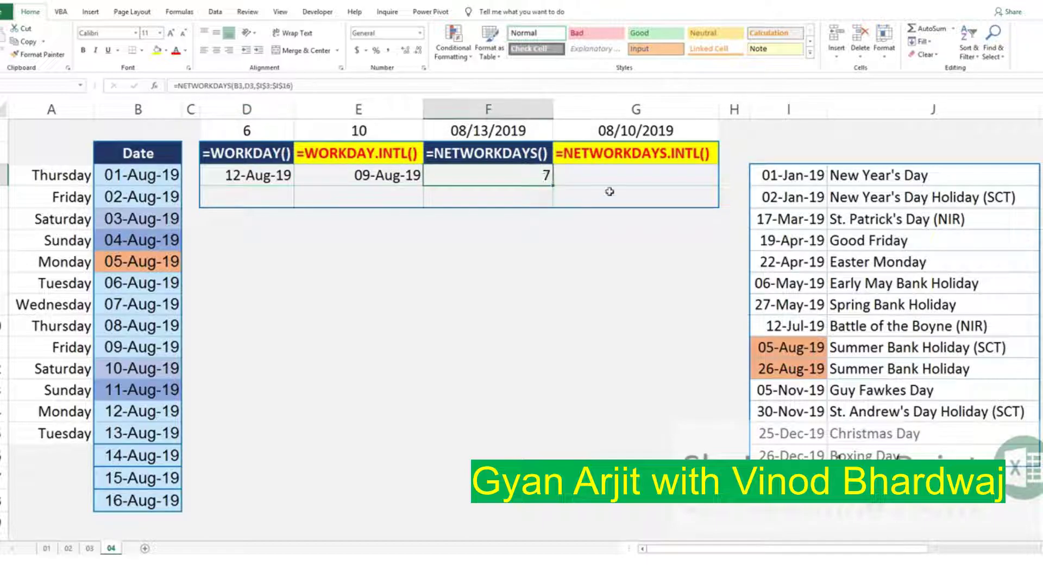
pyautogui.click(628, 175)
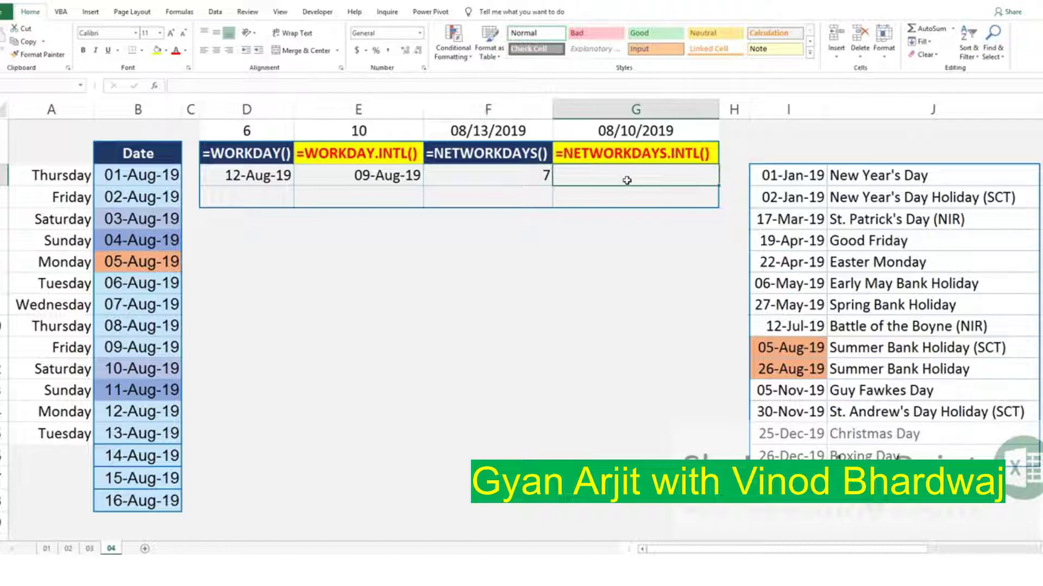
pyautogui.press('Left')
pyautogui.press('Left')
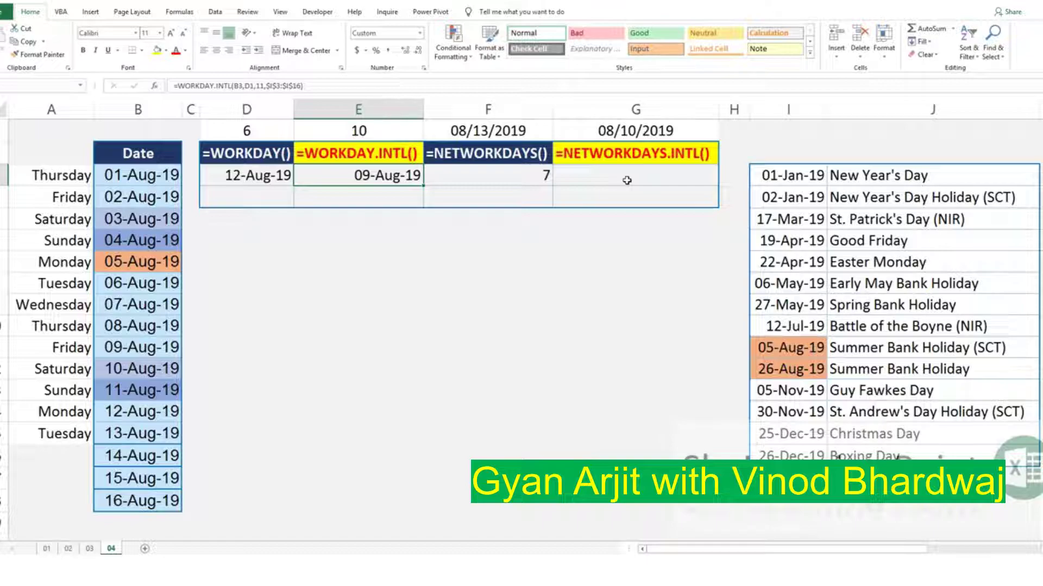
pyautogui.click(626, 180)
# Start a NETWORKDAYS.INTL formula in G3 with start date B3 and end date D3
pyautogui.write('=')
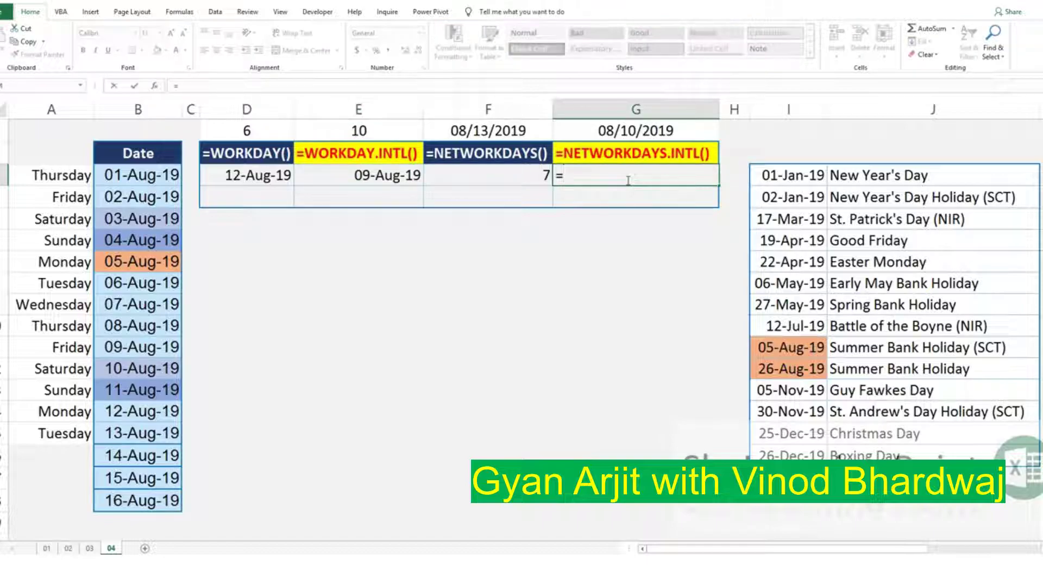
pyautogui.write('N')
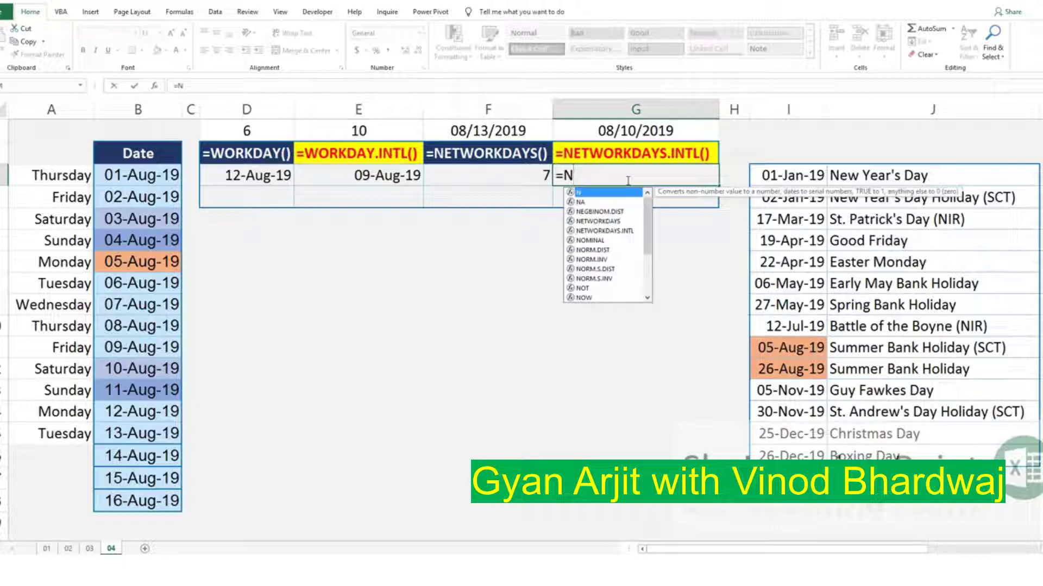
pyautogui.press('Down')
pyautogui.press('Down')
pyautogui.press('Down')
pyautogui.press('Down')
pyautogui.press('Tab')
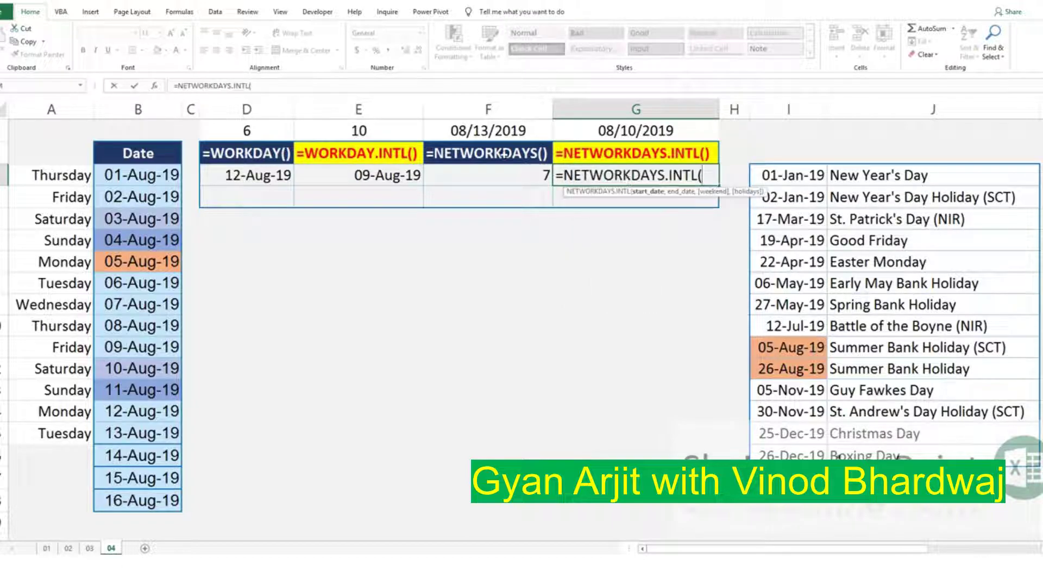
pyautogui.click(154, 177)
pyautogui.write(',')
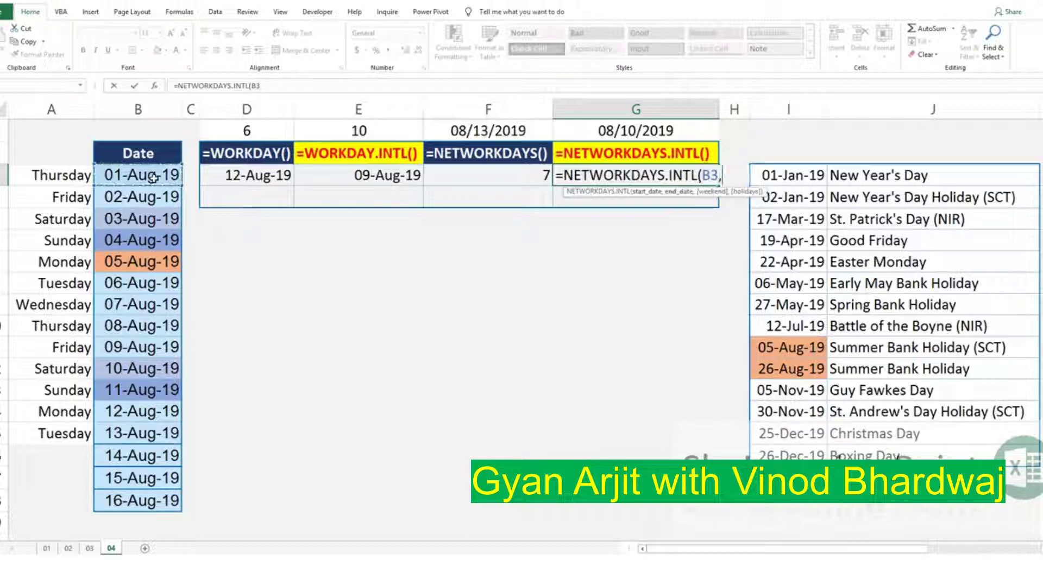
pyautogui.click(231, 177)
pyautogui.write(',')
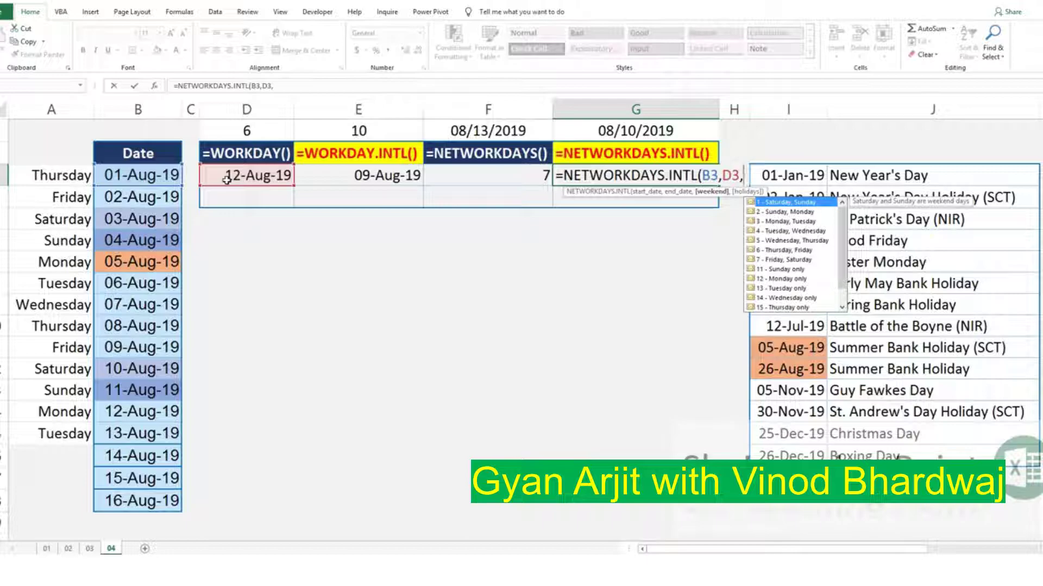
# Add weekend code 1 and holidays $I$3:$I$16, returning 7 working days
pyautogui.write('1')
pyautogui.write(',')
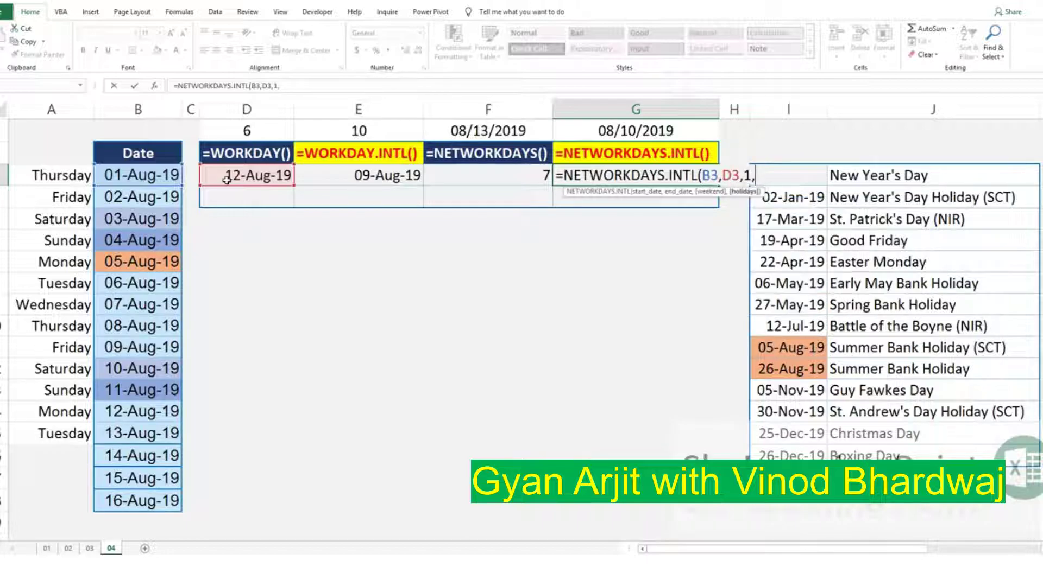
pyautogui.click(776, 243)
pyautogui.hotkey('ctrl', 'Up')
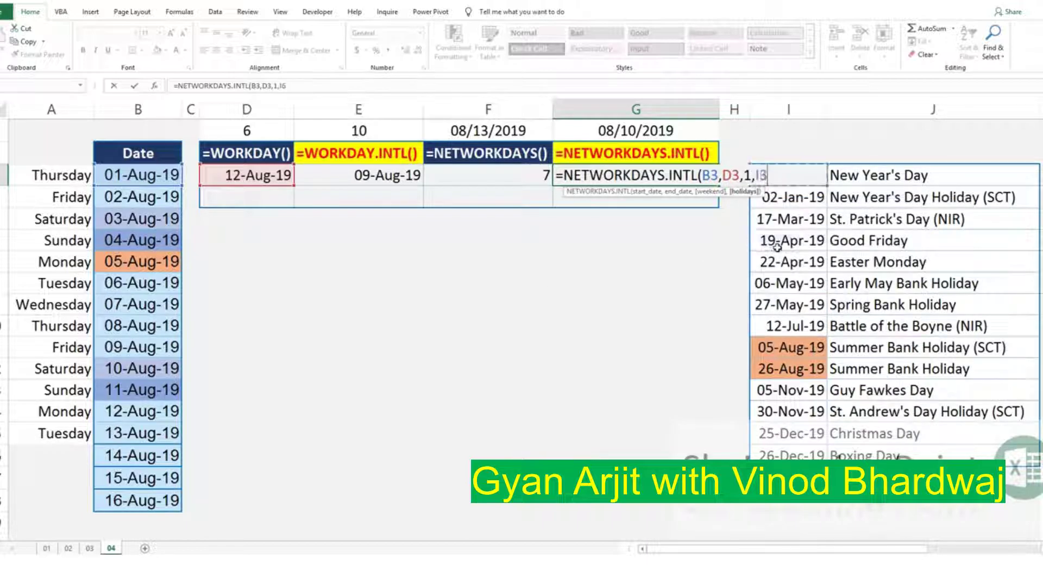
pyautogui.hotkey('ctrl', 'shift', 'Down')
pyautogui.press('F4')
pyautogui.hotkey('ctrl', 'Return')
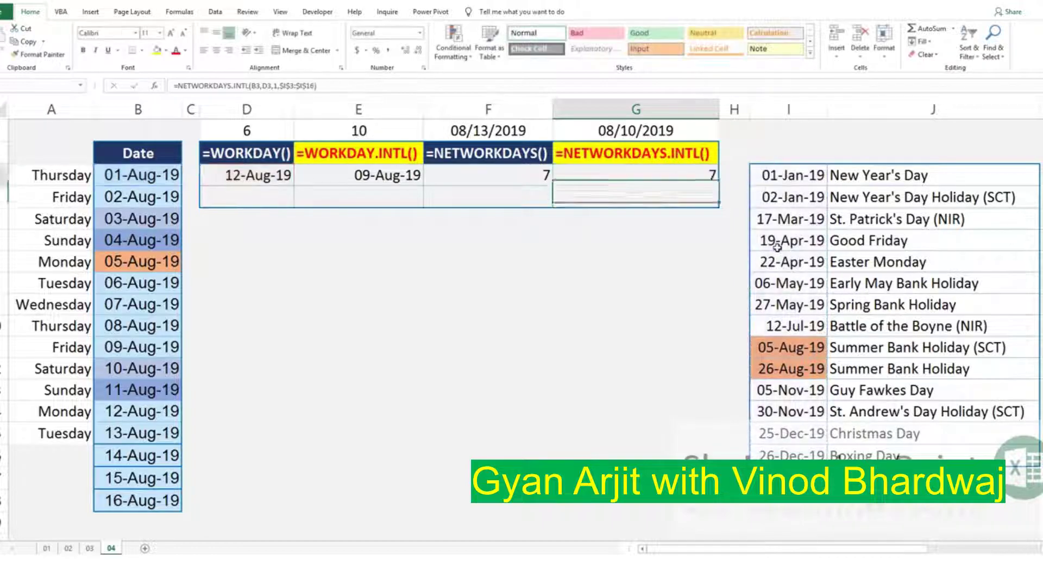
# Edit the NETWORKDAYS.INTL weekend code from 1 to 11 (Sunday only), raising the result to 9
pyautogui.click(521, 182)
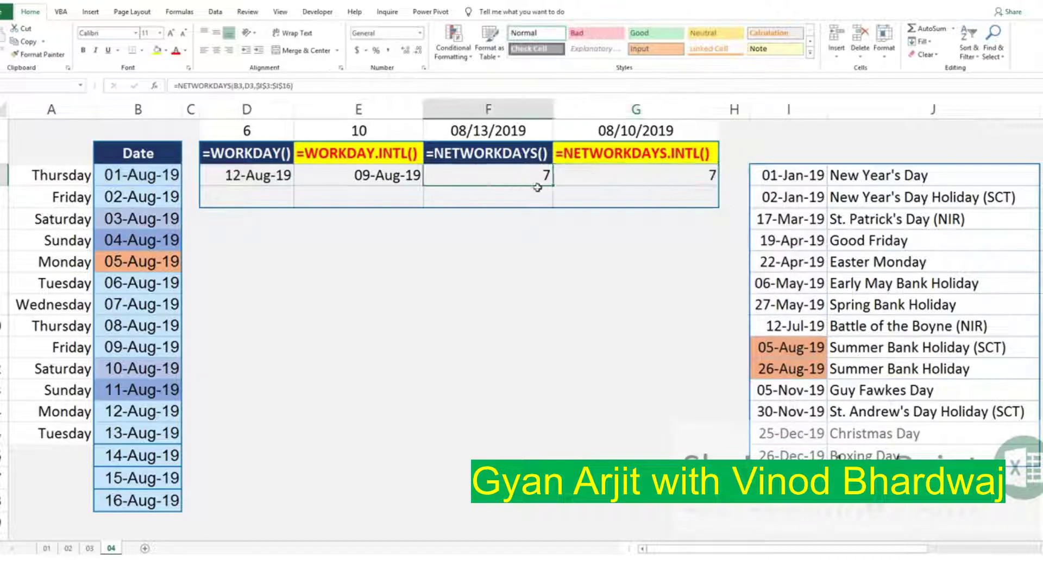
pyautogui.click(670, 182)
pyautogui.doubleClick(669, 182)
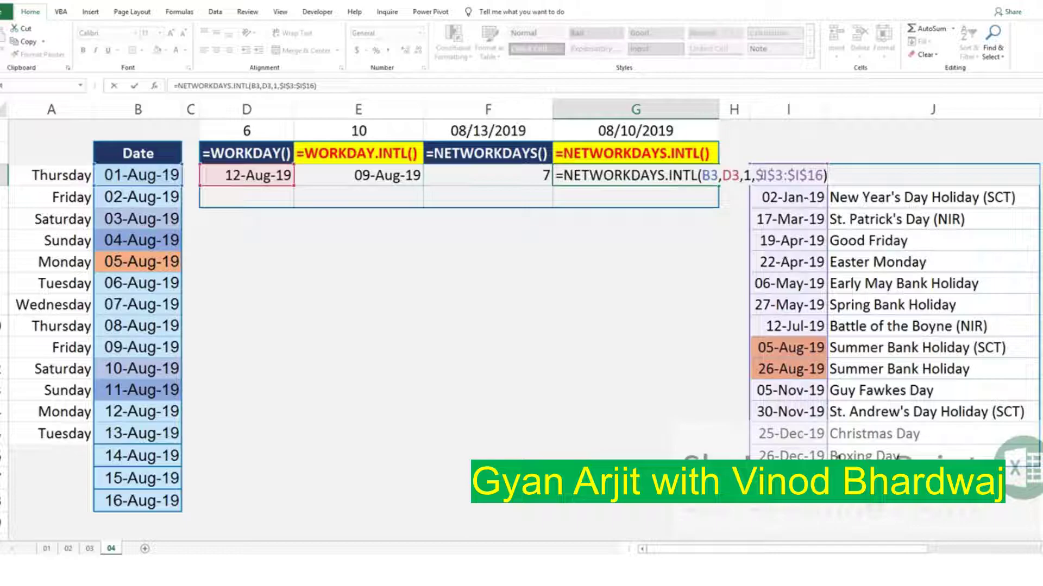
pyautogui.click(753, 175)
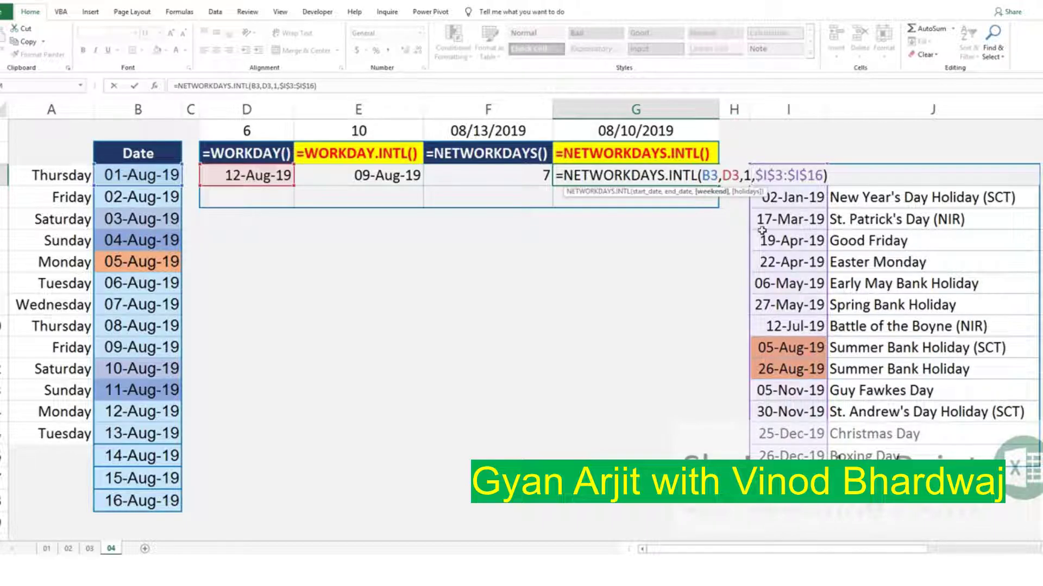
pyautogui.write('1')
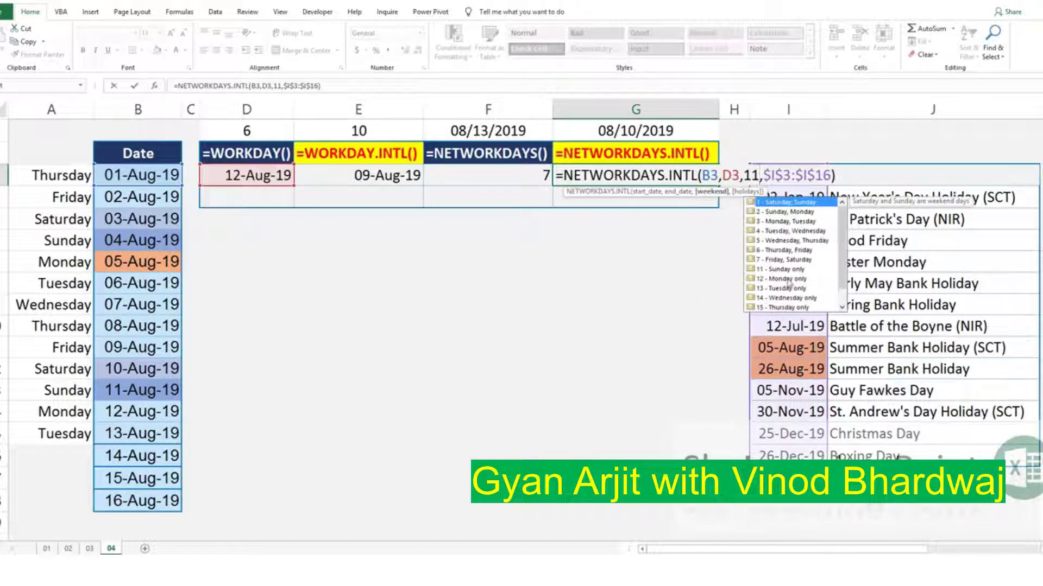
pyautogui.click(789, 174)
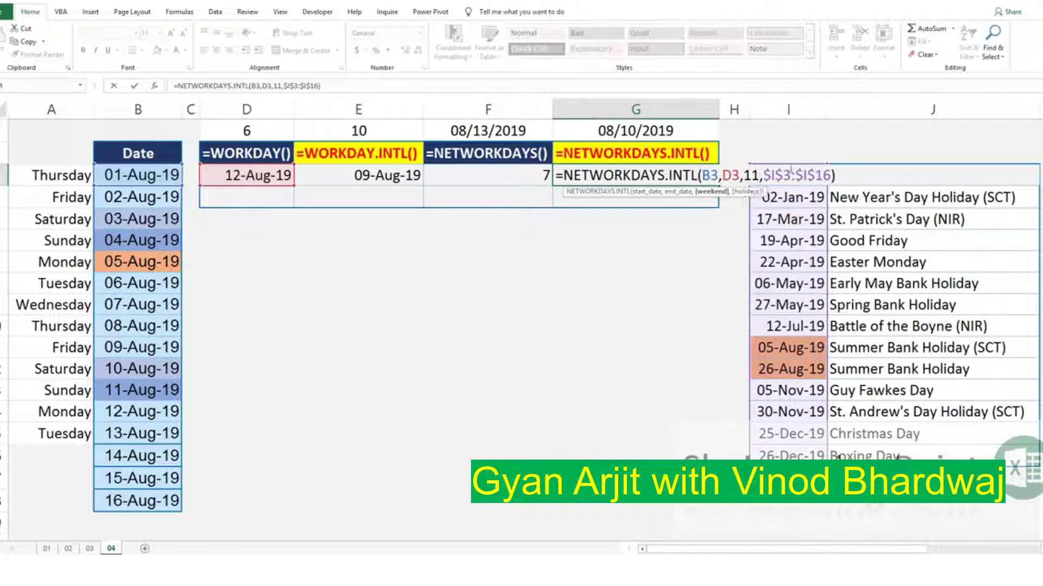
pyautogui.press('Return')
pyautogui.press('Up')
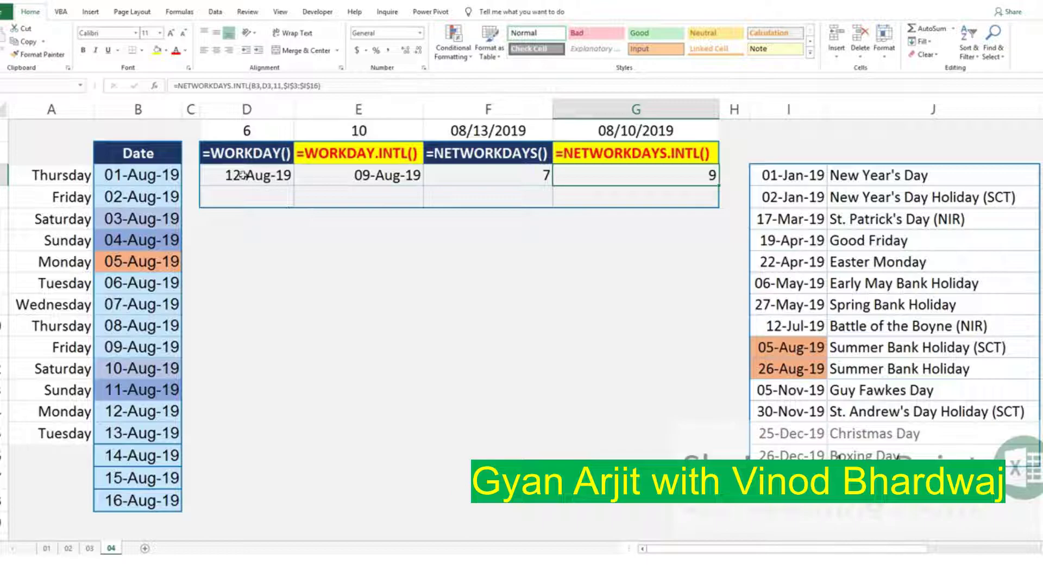
pyautogui.click(144, 172)
pyautogui.click(243, 175)
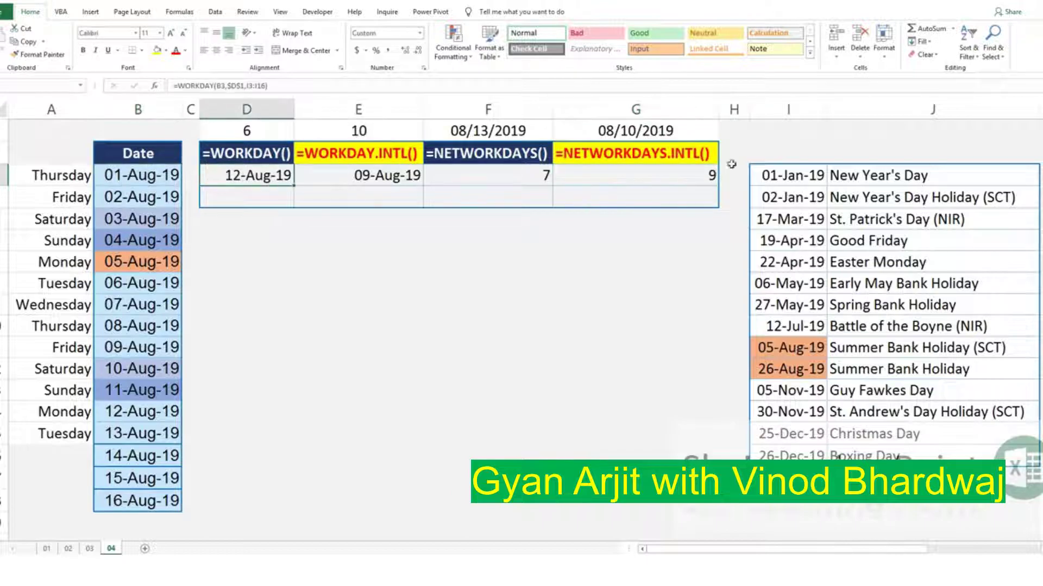
pyautogui.click(683, 179)
pyautogui.click(144, 175)
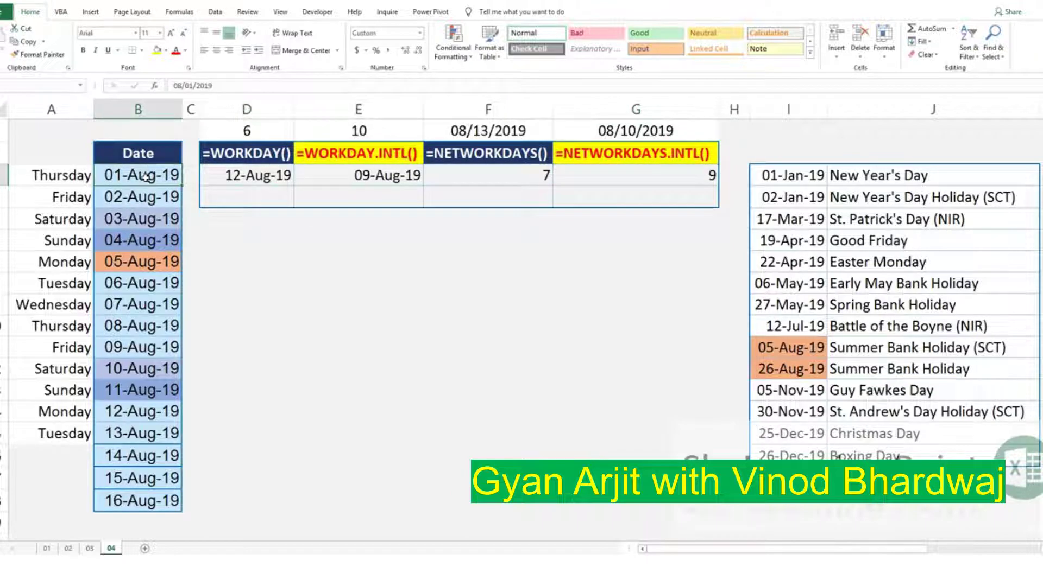
pyautogui.click(144, 196)
pyautogui.click(157, 220)
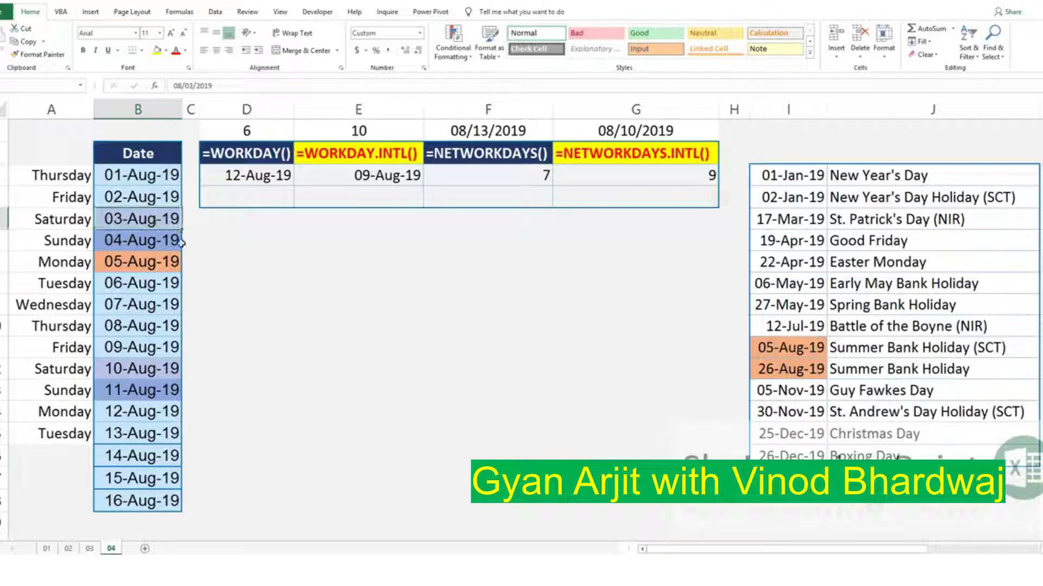
pyautogui.click(125, 294)
pyautogui.click(126, 304)
pyautogui.click(139, 326)
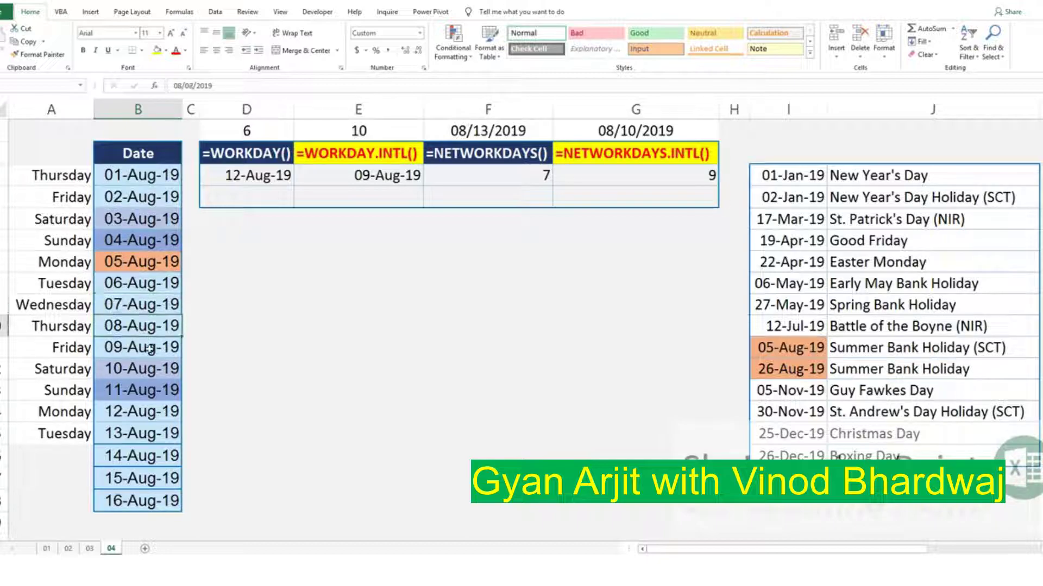
pyautogui.click(152, 361)
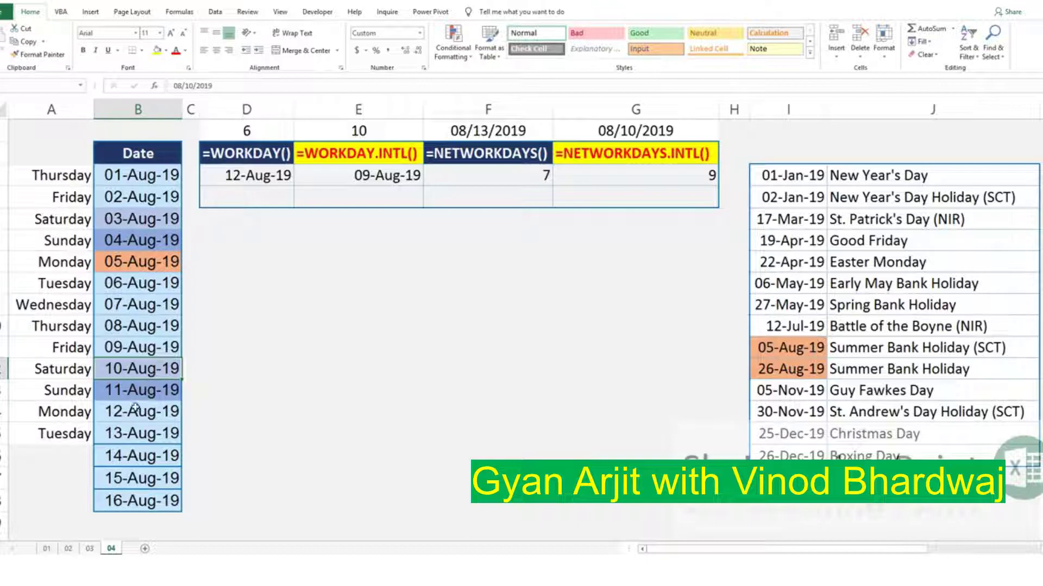
pyautogui.click(144, 412)
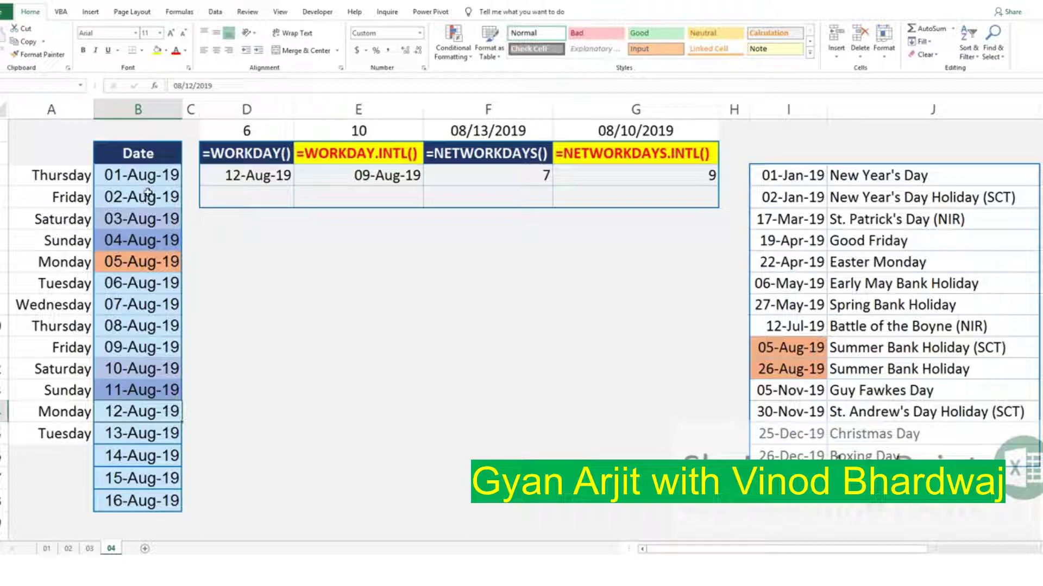
pyautogui.moveTo(148, 194); pyautogui.dragTo(159, 220)
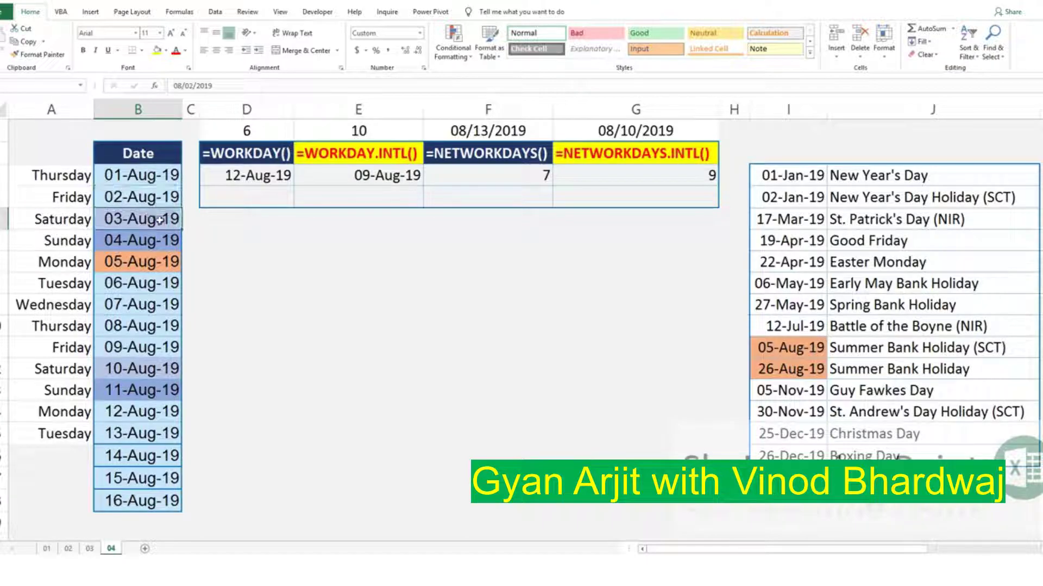
pyautogui.moveTo(142, 304); pyautogui.dragTo(145, 325)
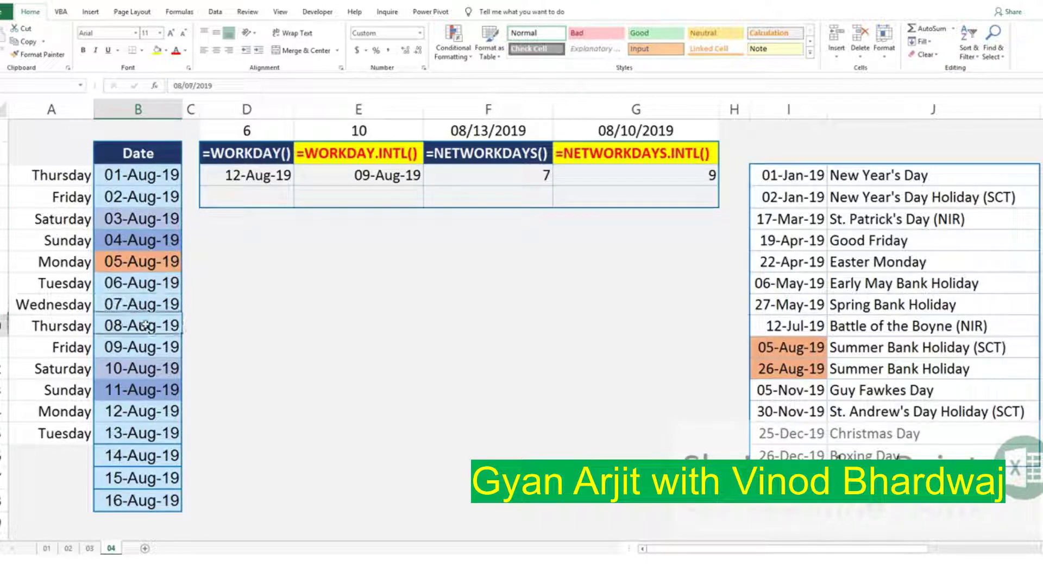
pyautogui.click(147, 346)
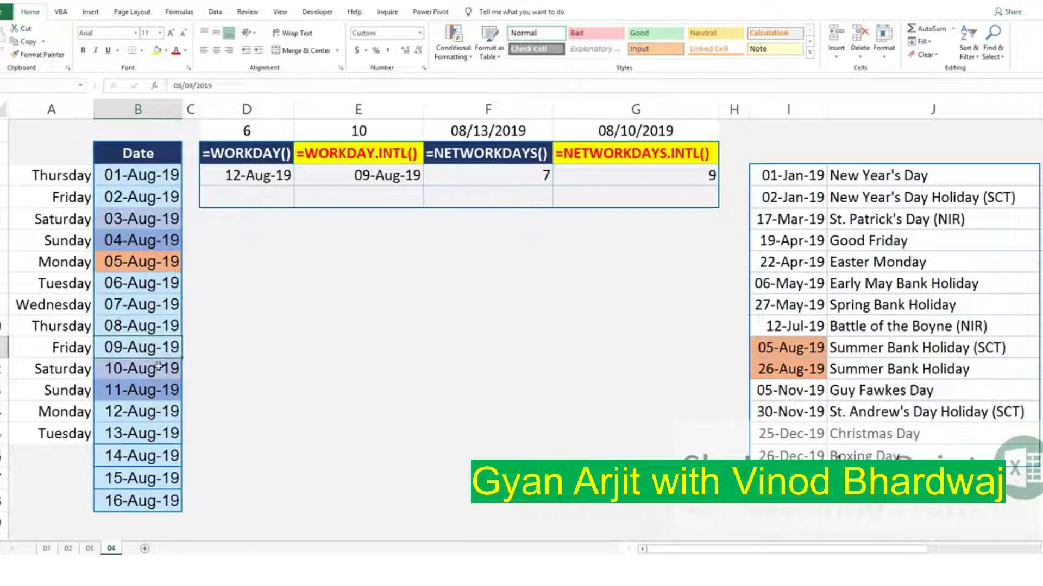
pyautogui.click(155, 369)
pyautogui.click(150, 412)
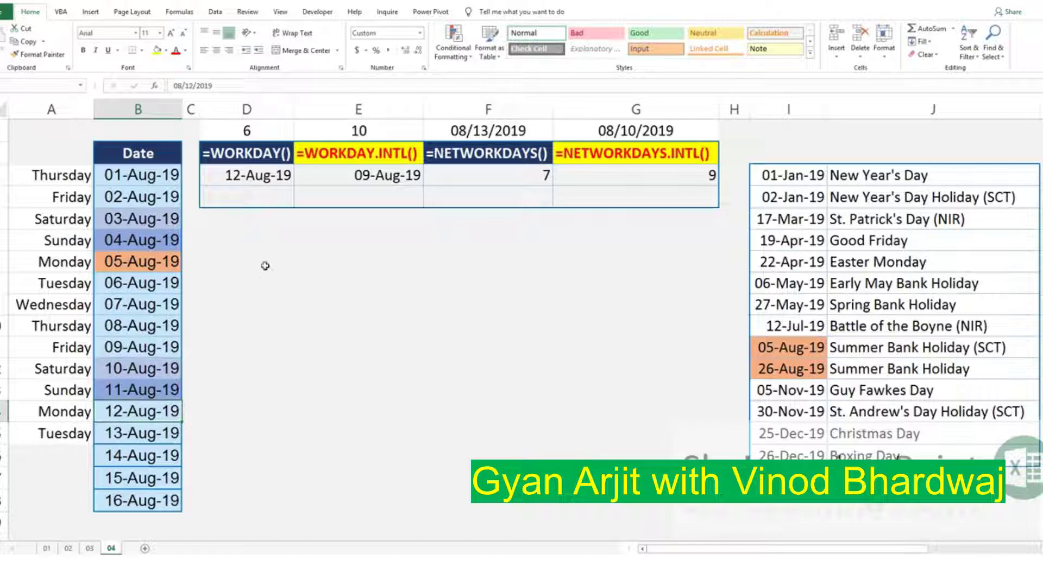
pyautogui.click(657, 184)
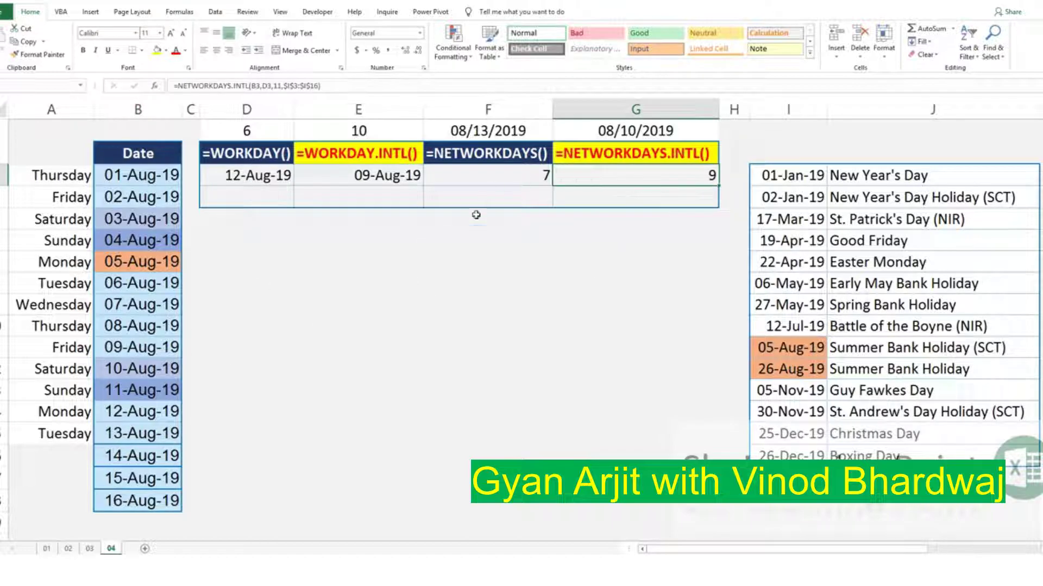
pyautogui.press('F2')
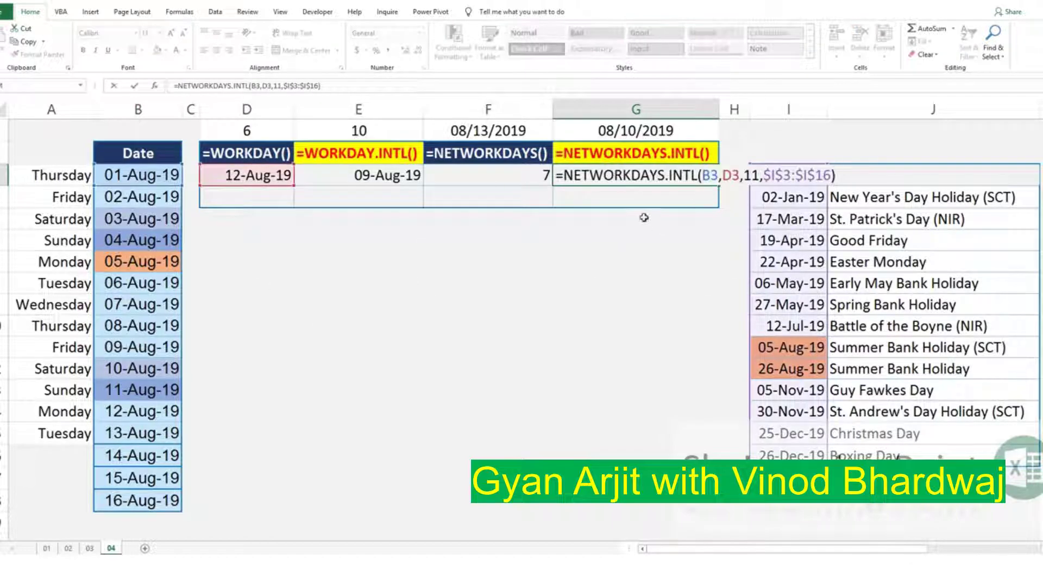
pyautogui.press('Escape')
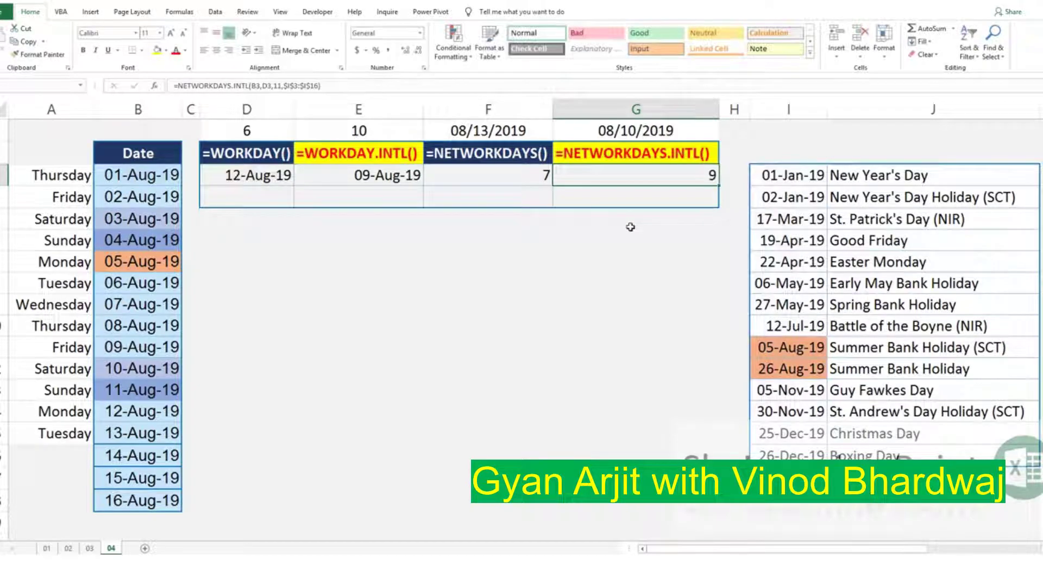